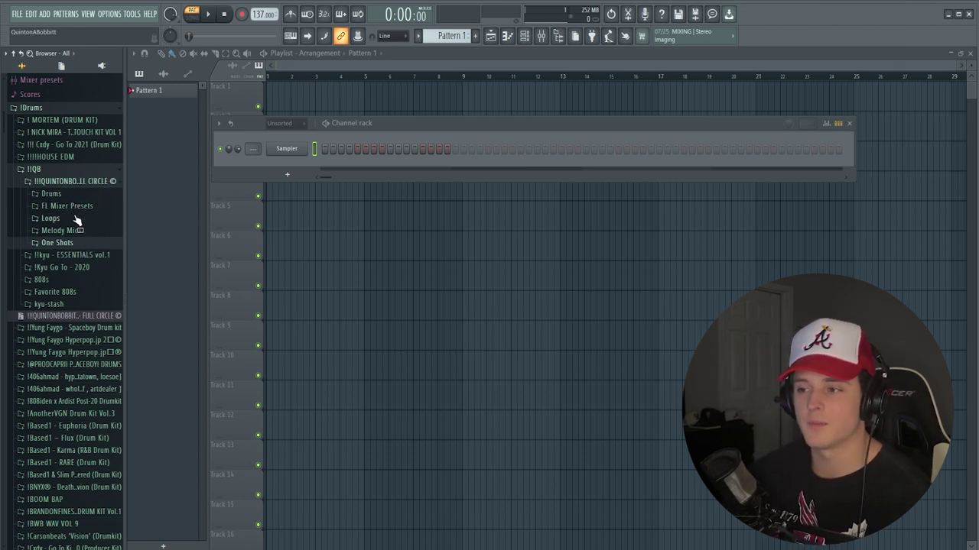
- Load the "key - piano" one-shot from Bells - Keys into the Sampler channel and enable its volume envelope with 100% hold time
left_click(57, 243)
left_click(69, 267)
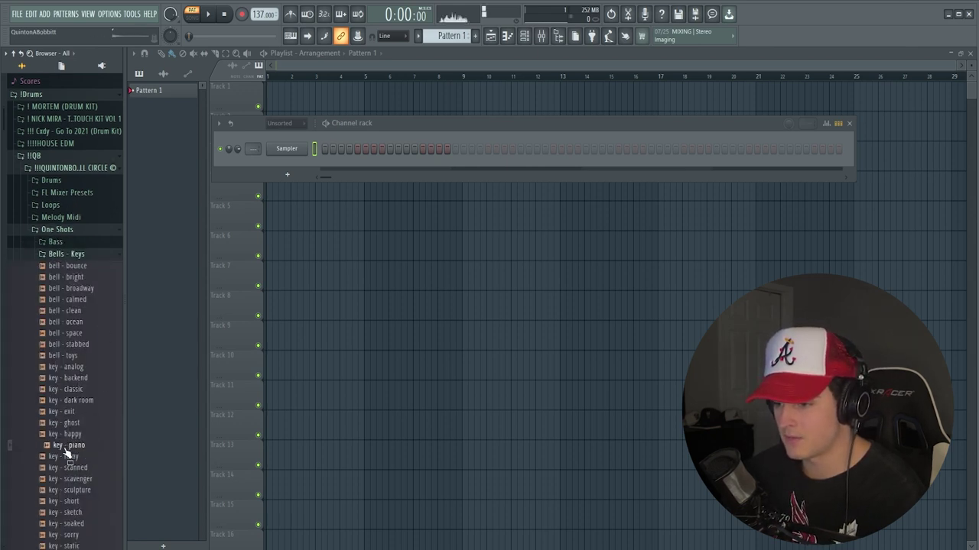
left_click_drag(66, 452, 264, 161)
left_click(206, 164)
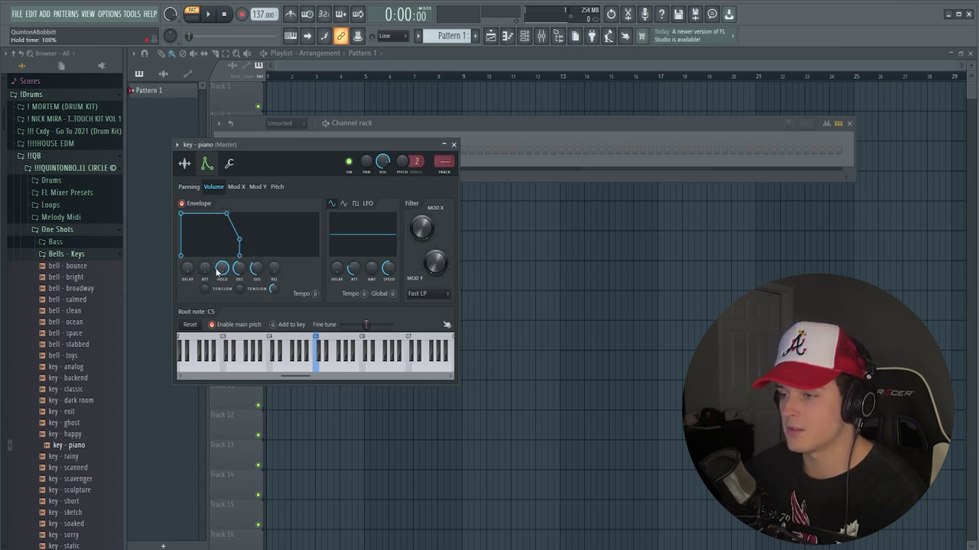
left_click(453, 145)
- Open the piano roll for the key - piano channel and set scale highlighting to E Minor Natural (Aeolian)
right_click(267, 145)
left_click(310, 149)
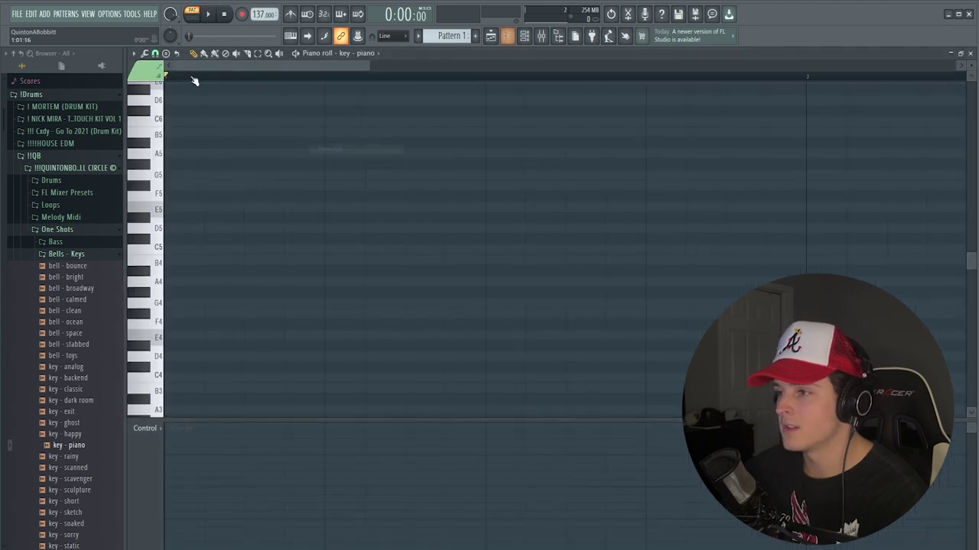
left_click(134, 54)
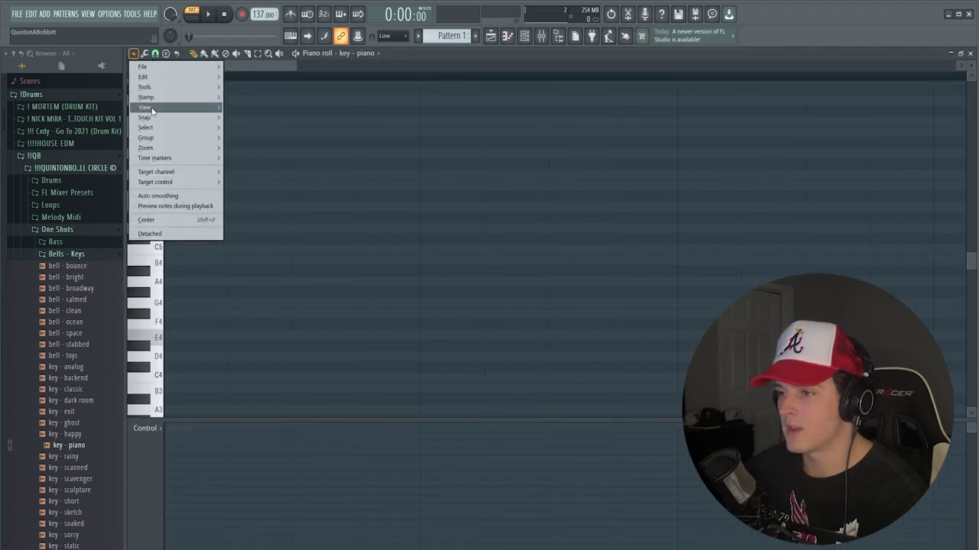
mouse_move(151, 111)
mouse_move(287, 258)
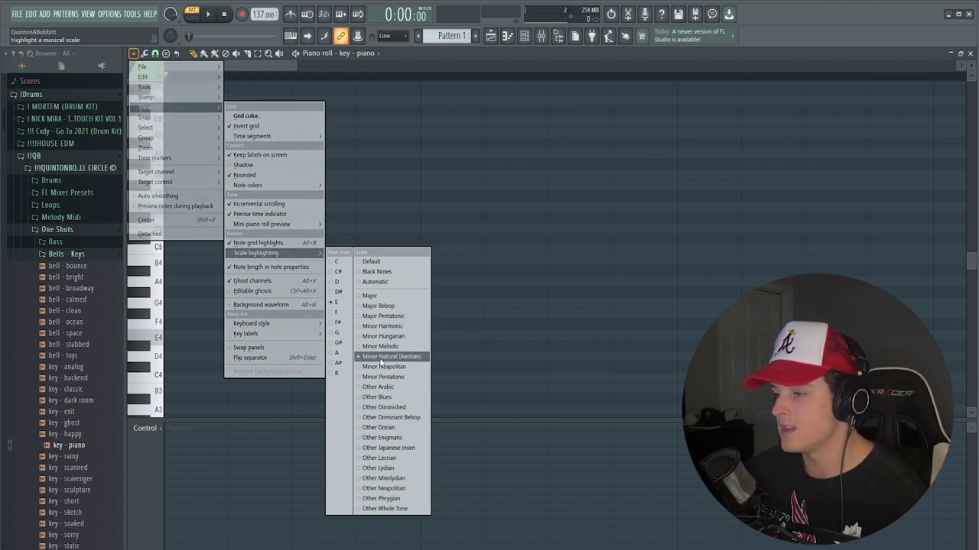
left_click(411, 360)
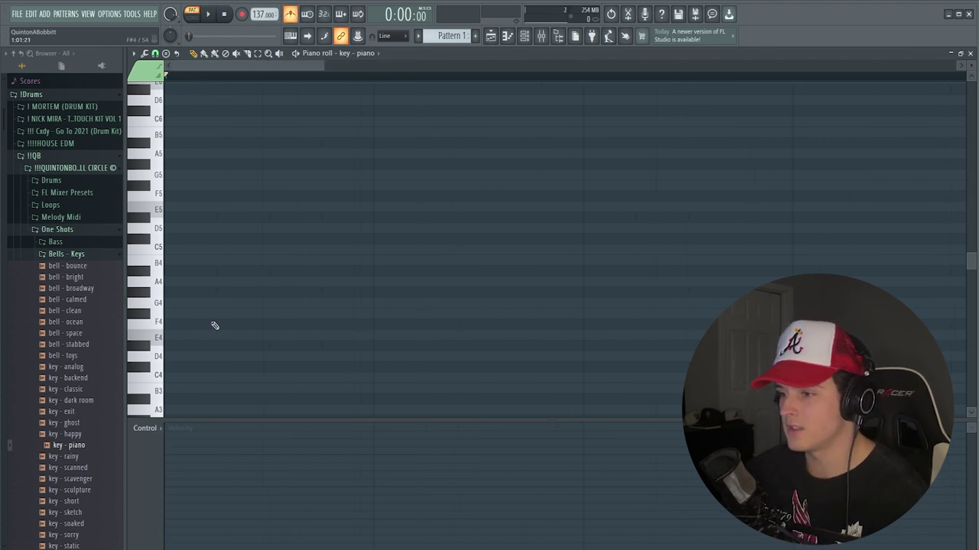
- Draw a one-bar E4 note in bar 1 and start playback of the pattern
left_click_drag(217, 337, 117, 336)
scroll(241, 84, "down", 5)
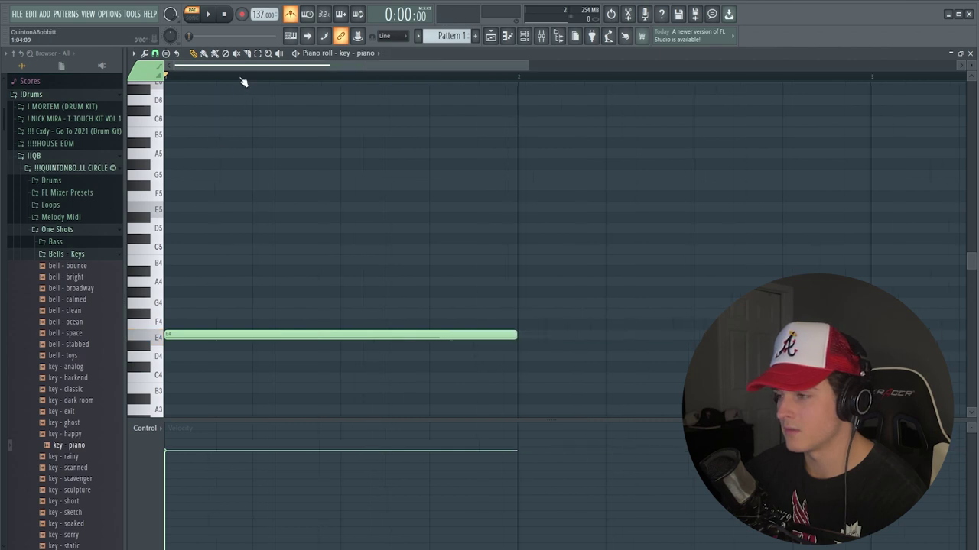
key("space")
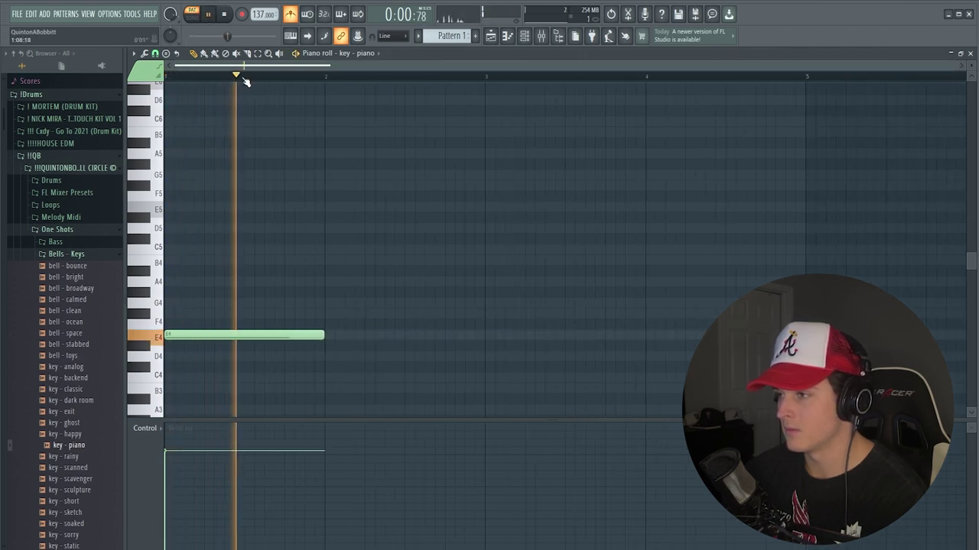
- Add one-bar E4 notes in bars 2, 3 and 4 and stop playback
left_click(328, 335)
left_click(517, 336)
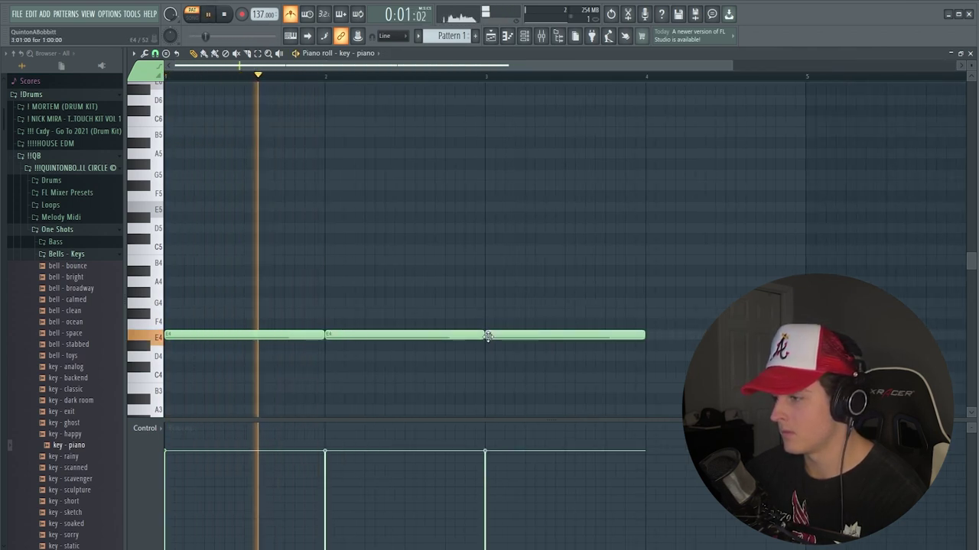
scroll(310, 82, "down", 2)
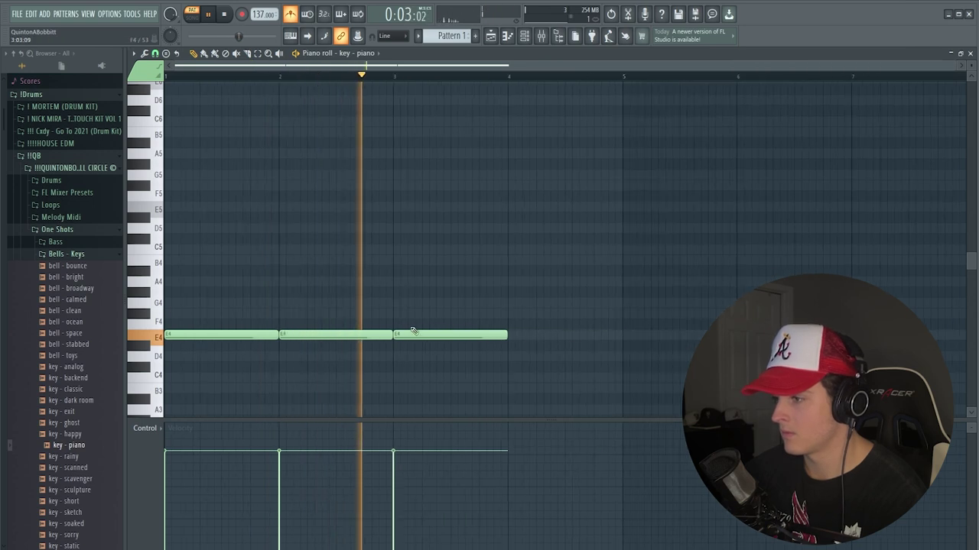
left_click(512, 337)
left_click_drag(510, 335, 503, 335)
key("space")
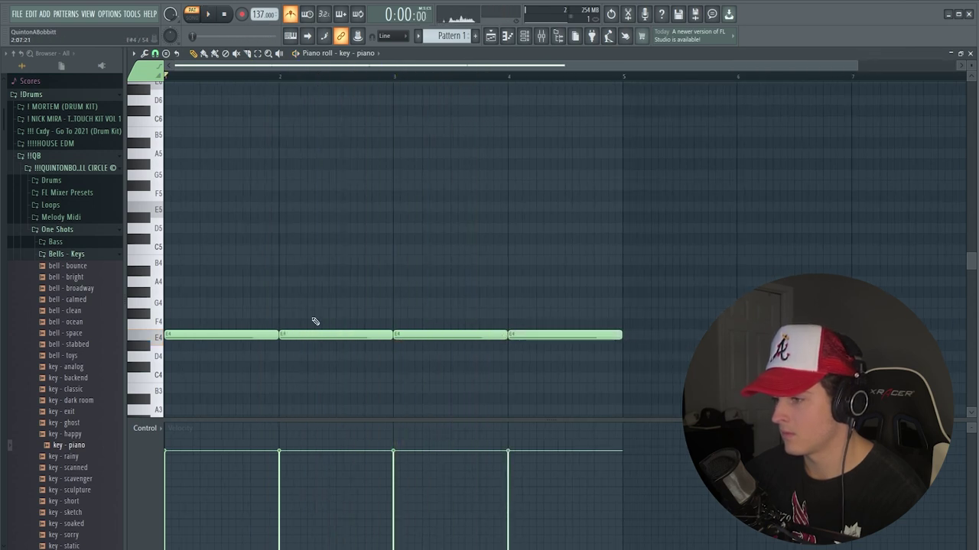
- Build an E4, B4 and G5 chord in bar 1 and delete the E4 notes from bars 2 to 4
left_click(201, 283)
right_click(336, 335)
right_click(452, 334)
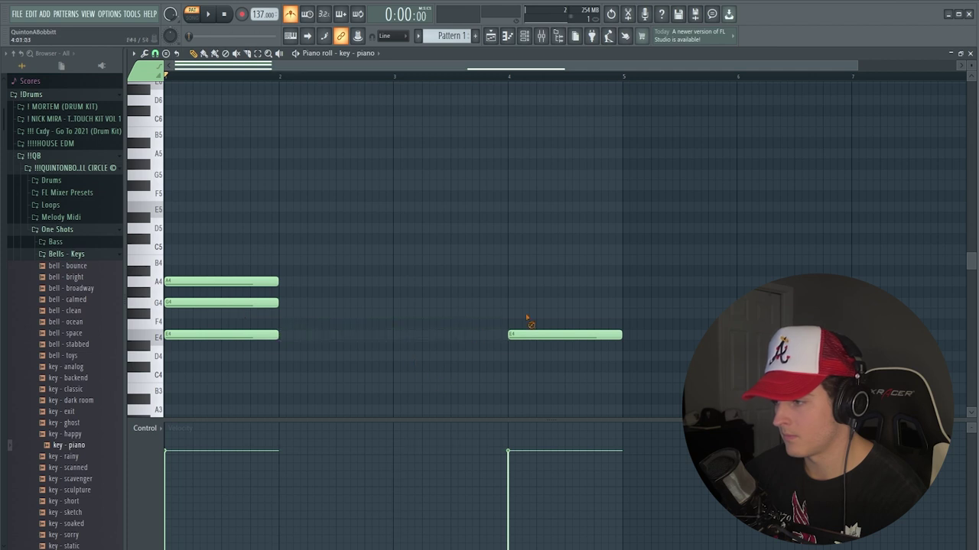
left_click_drag(183, 279, 181, 251)
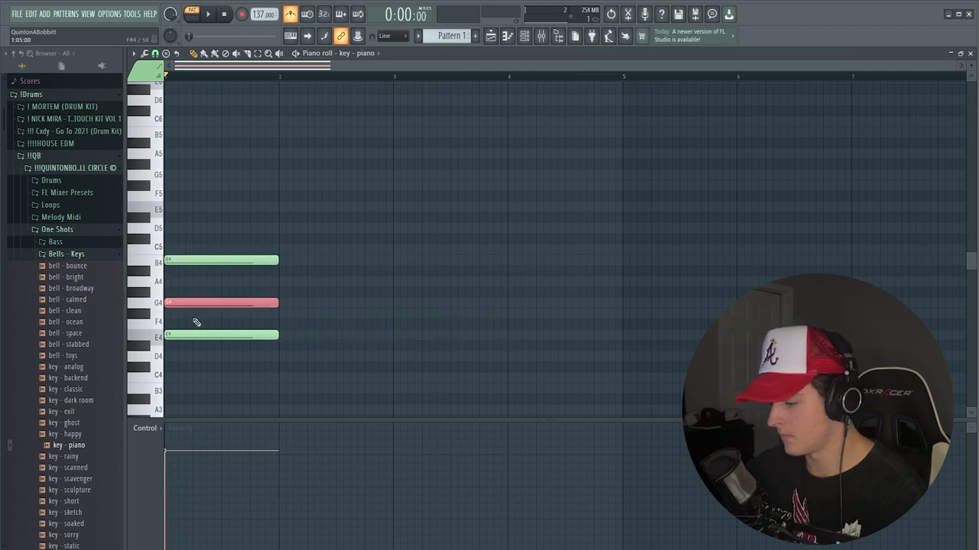
key("ctrl+Up")
- Duplicate the entire bar 1 chord into bars 2, 3 and 4
key("ctrl+a")
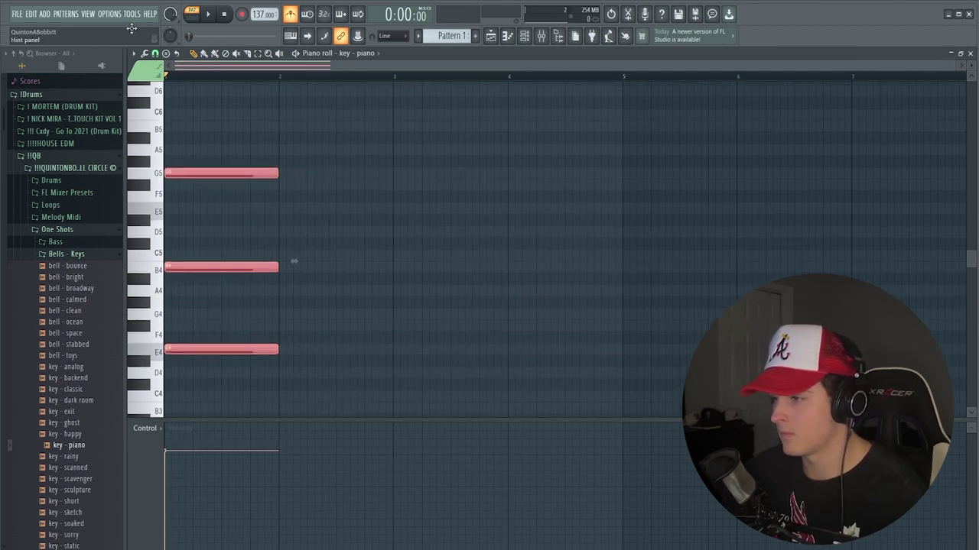
key("ctrl+b")
key("ctrl+b")
key("ctrl+b")
- Lower the top notes of the bar 2 and bar 4 chords to F#5 and play the progression
left_click(320, 172)
key("shift+Down")
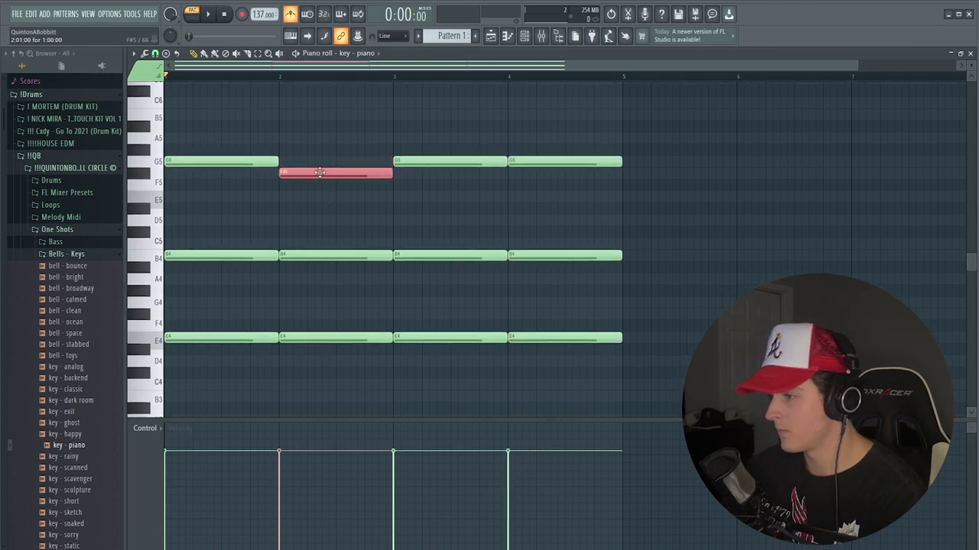
key("shift+Down")
key("space")
key("ctrl+d")
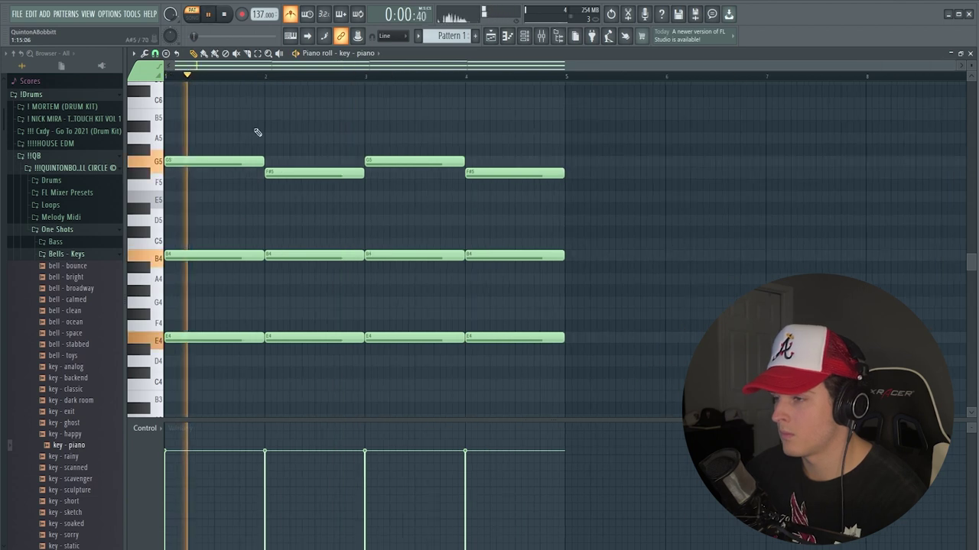
key("space")
- Scale the whole chord progression to 50% of its length and duplicate it to fill four bars
key("ctrl+a")
scroll(535, 280, "up", 1)
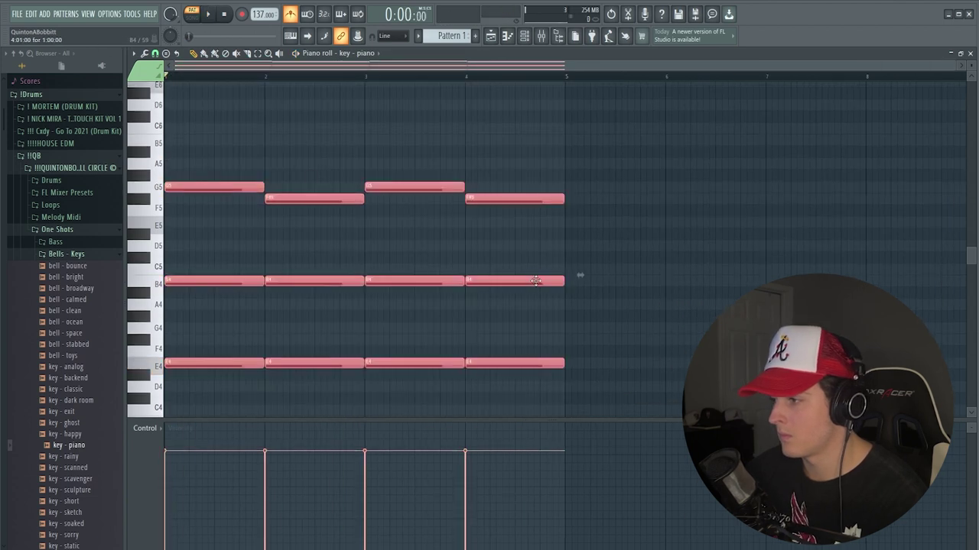
left_click_drag(580, 274, 501, 267)
left_click_drag(437, 269, 402, 270)
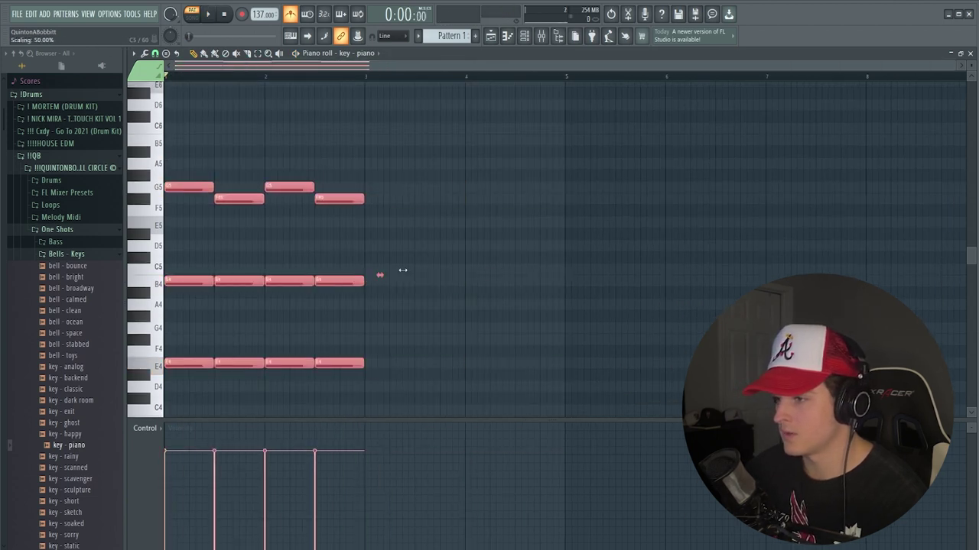
key("ctrl+d")
key("ctrl+b")
key("ctrl+d")
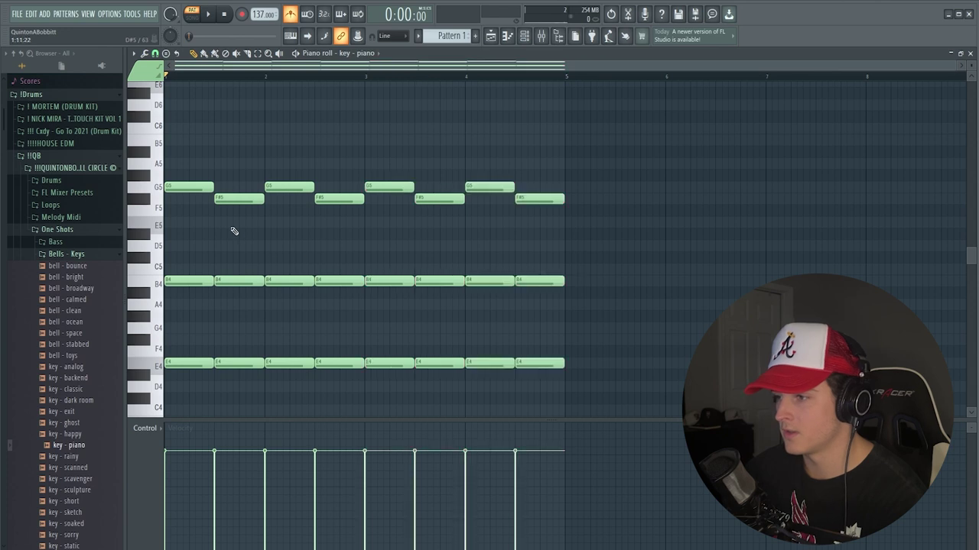
- Copy the row of E4 notes and place the copies one octave lower at E3
scroll(195, 89, "down", 3)
key("space")
scroll(208, 138, "up", 1)
left_click_drag(181, 321, 586, 291)
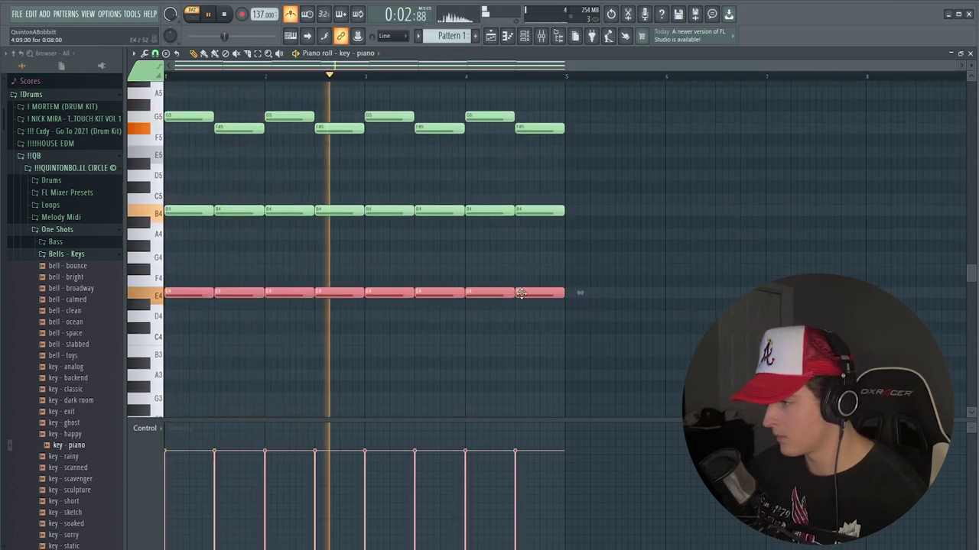
key("ctrl+c")
key("ctrl+v")
key("ctrl+Down")
key("ctrl+d")
- Turn the E3 row into sustained bass notes over bars 1–2, bar 3 and bar 4, raising the bar 4 note to G3
right_click(245, 380)
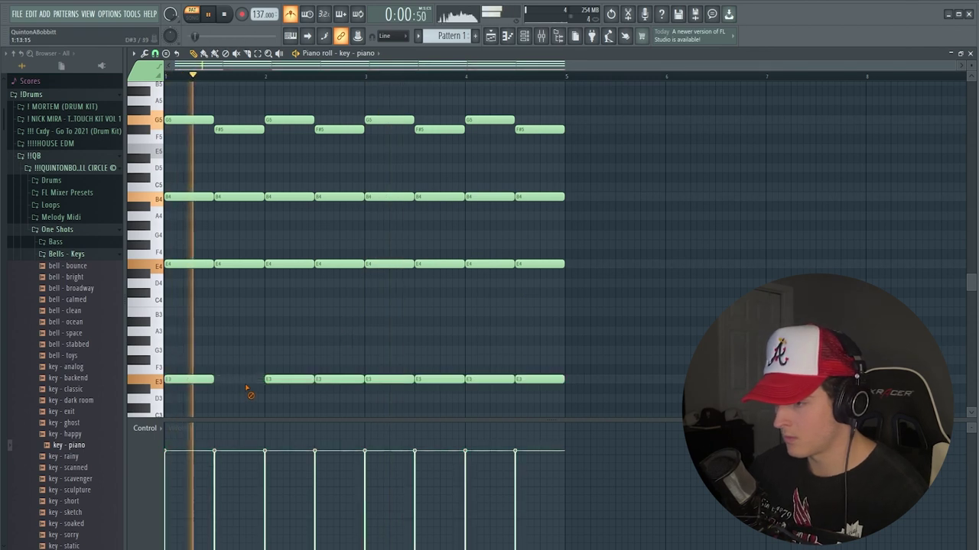
right_click(275, 381)
right_click(334, 381)
key("space")
left_click_drag(211, 380, 249, 381)
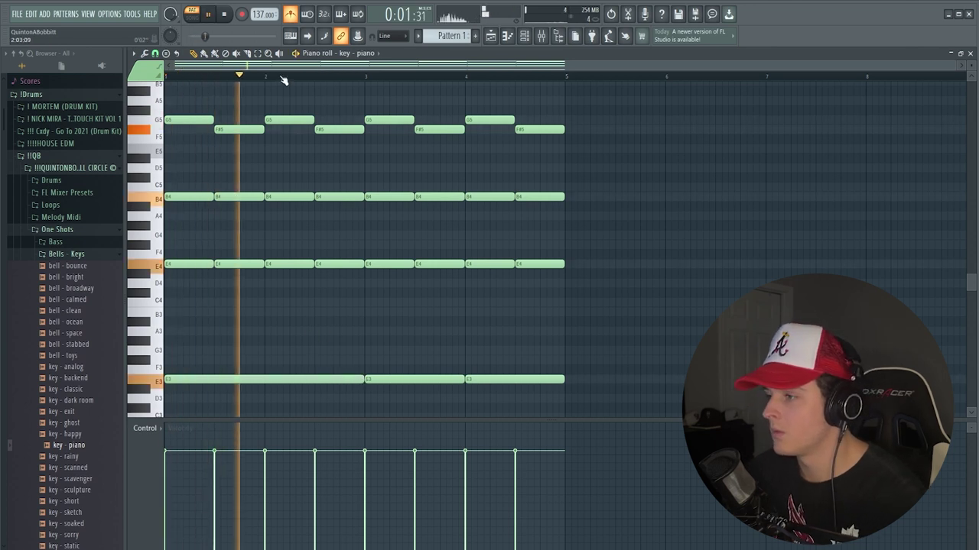
left_click_drag(495, 376, 494, 347)
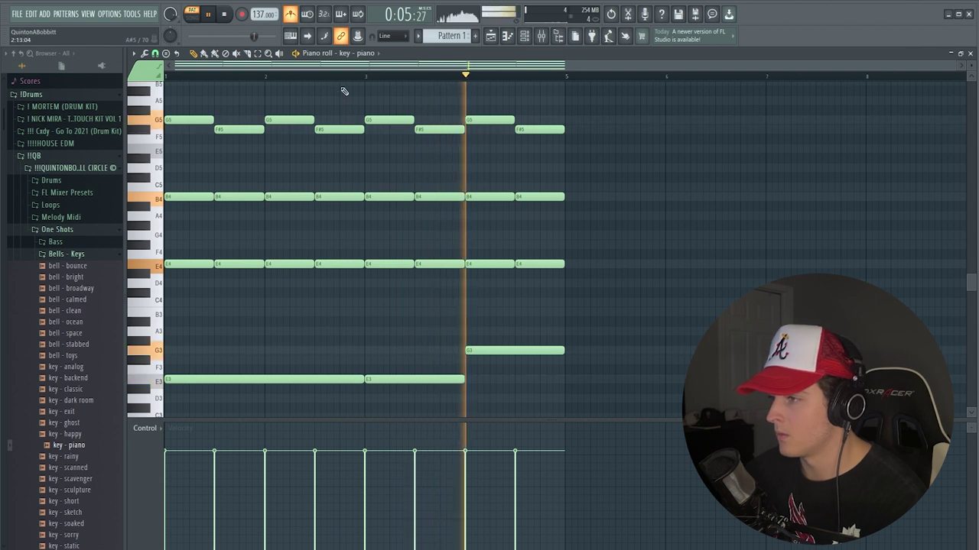
- Duplicate the four-bar progression with its bass notes into bars 5 to 8
key("ctrl+b")
key("space")
scroll(598, 342, "down", 2)
key("ctrl+d")
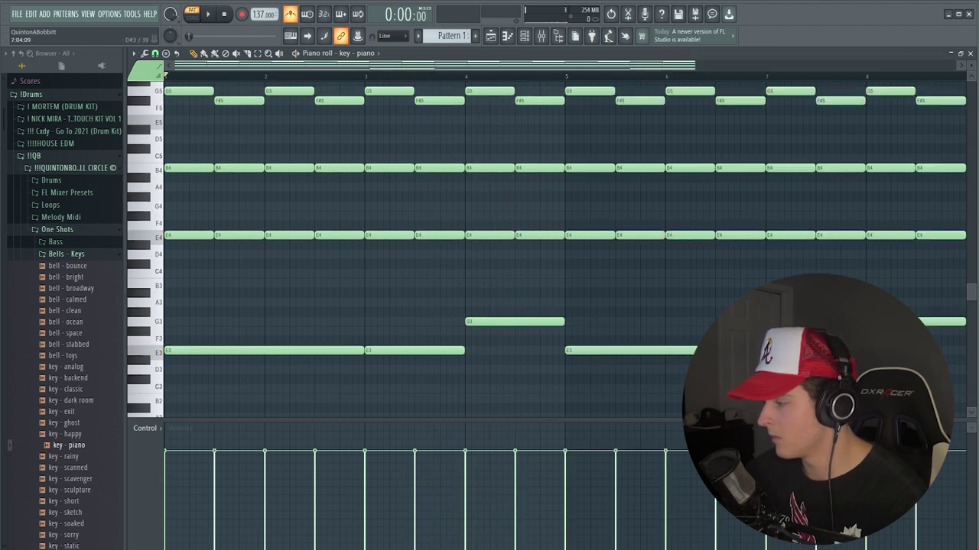
- Lower the bass notes in bars 5 to 8 by four semitones to C3, and set the bar 8 note to E3
left_click_drag(659, 393, 891, 298)
key("shift+Down")
key("shift+Down")
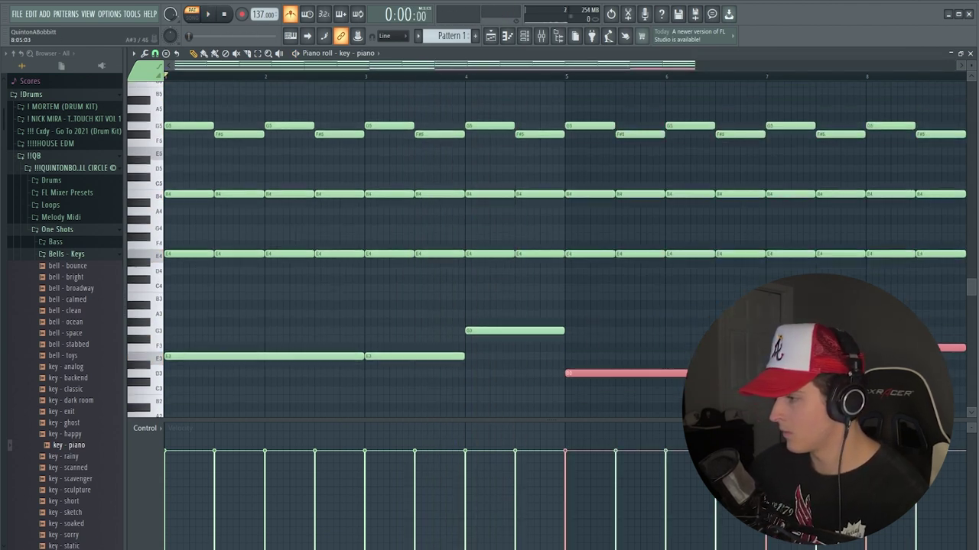
key("shift+Down")
key("shift+Down")
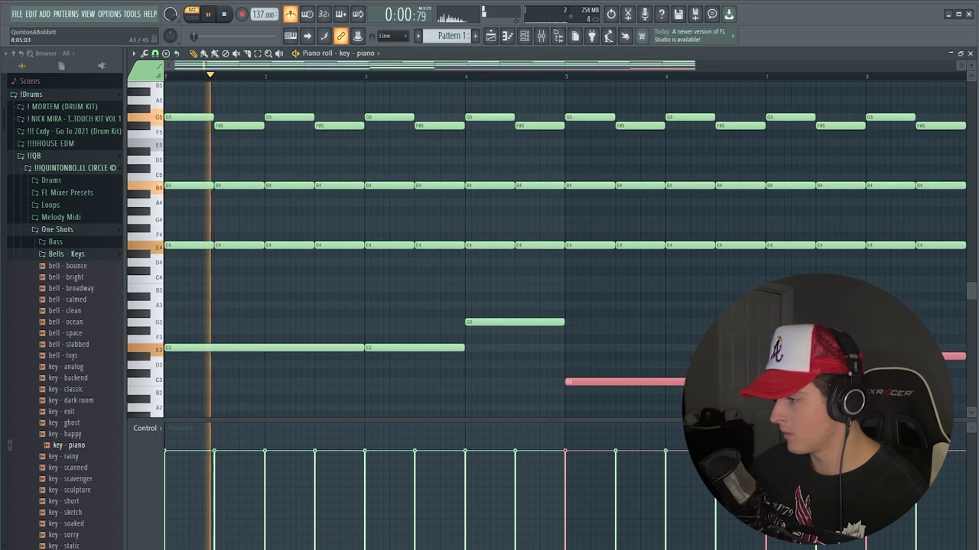
key("ctrl+d")
left_click_drag(892, 356, 891, 348)
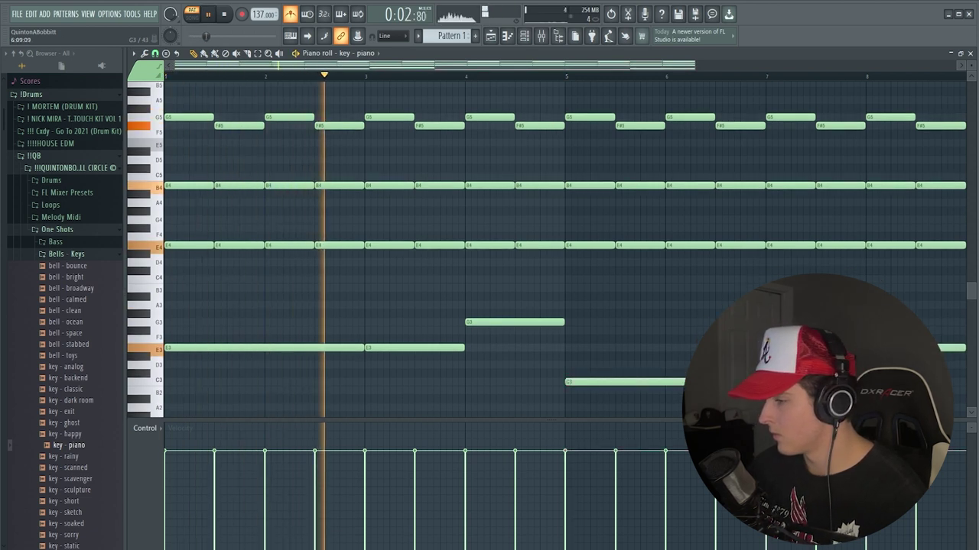
- Copy the bass notes of all eight bars and place the copies one octave lower
scroll(466, 151, "down", 1)
scroll(406, 84, "down", 1)
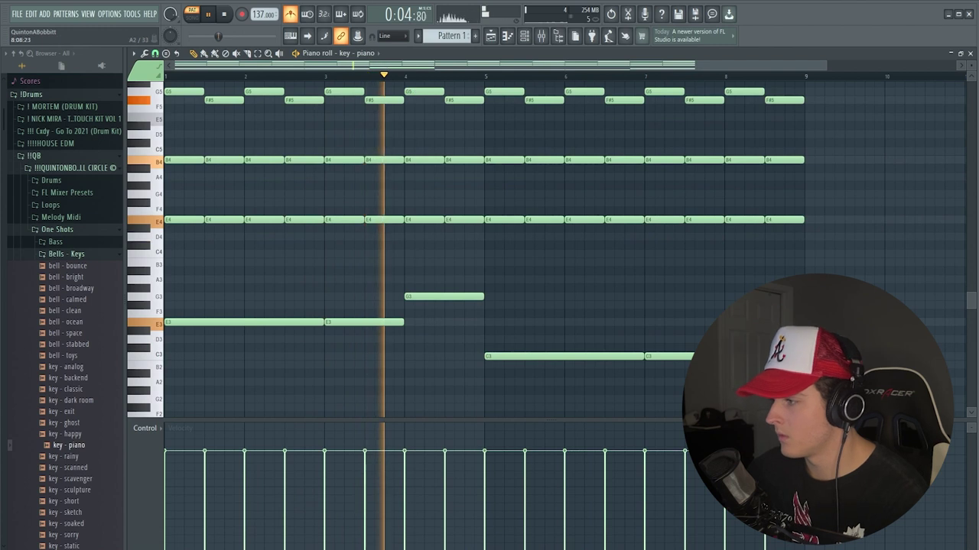
left_click_drag(848, 390, 211, 279)
key("ctrl+c")
key("ctrl+v")
key("ctrl+Down")
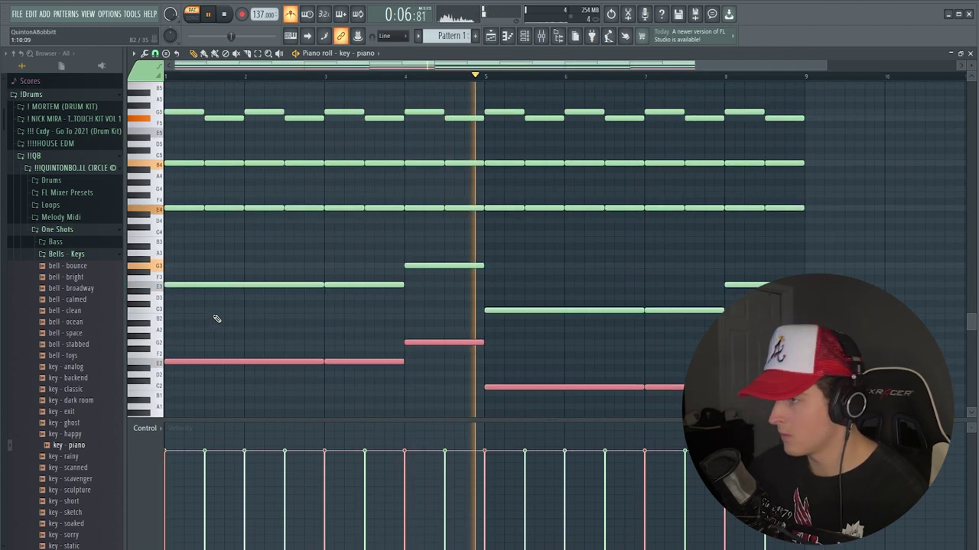
left_click(308, 250)
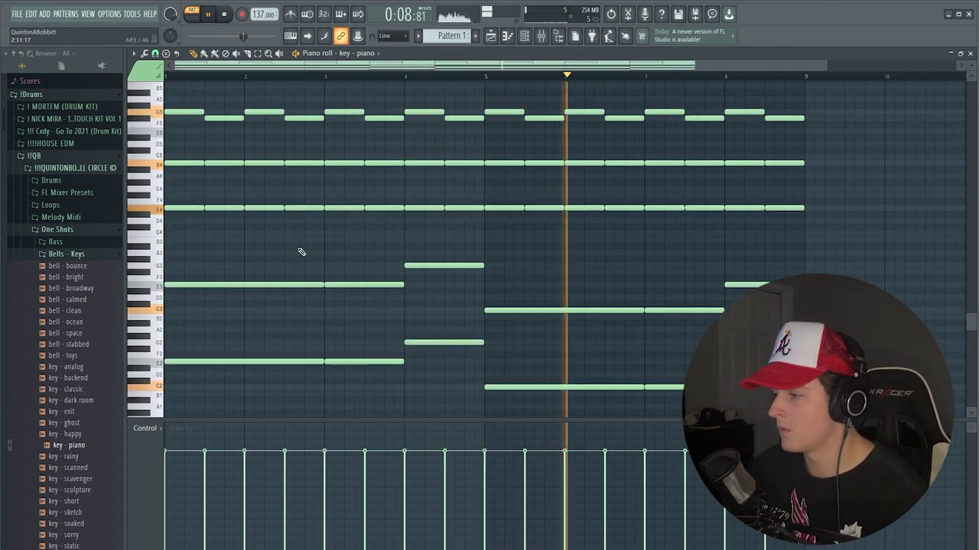
- Lower the two bass notes in bar 8 to D3 and D2
scroll(290, 227, "up", 1)
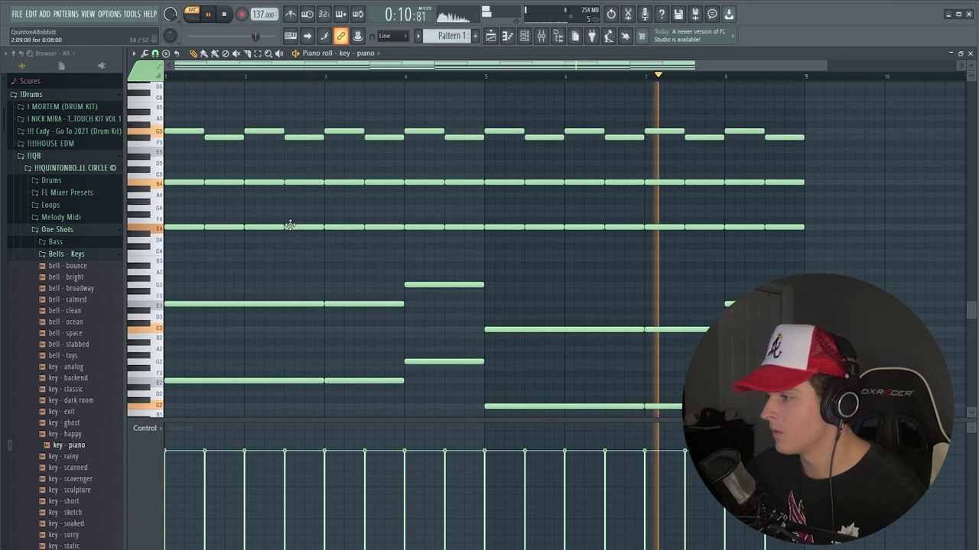
scroll(291, 227, "down", 2)
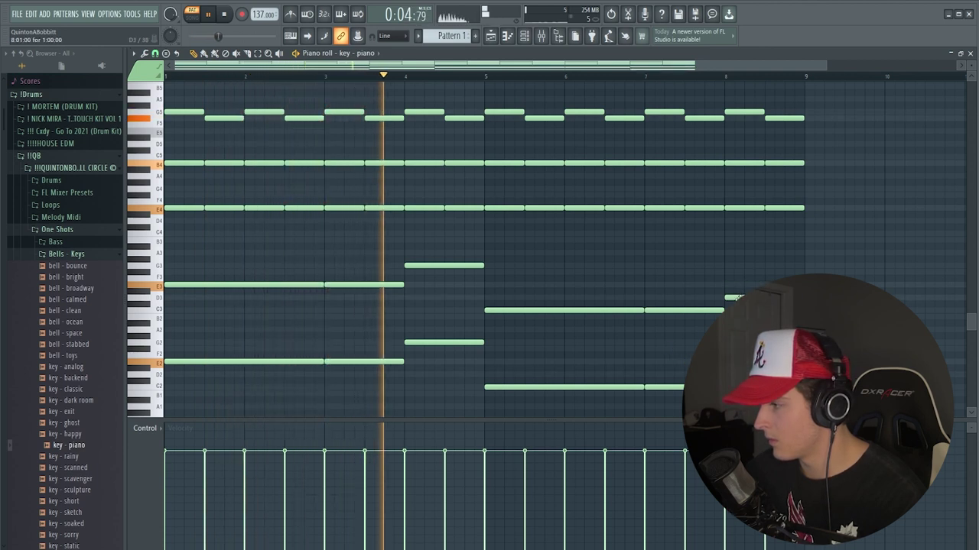
scroll(396, 77, "down", 2)
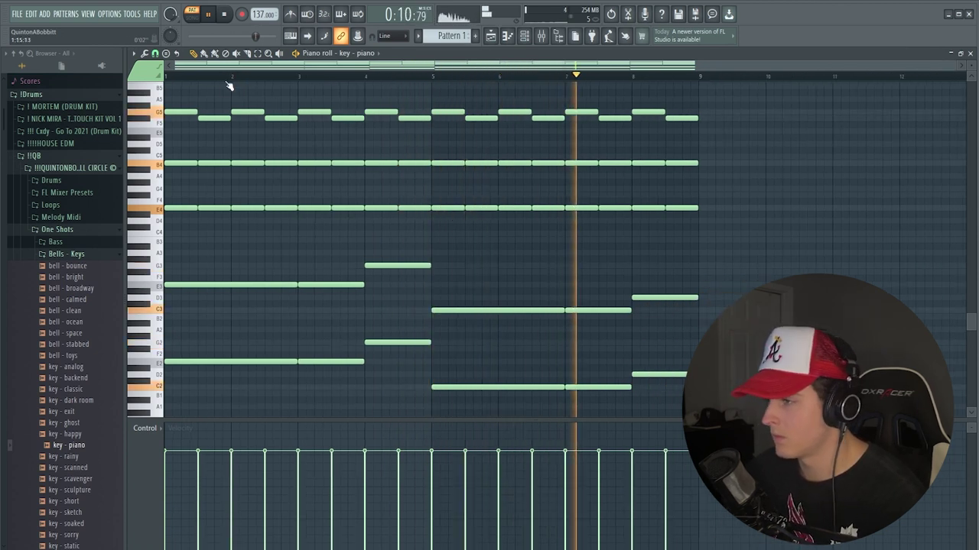
- Give the chord's note rows different velocity levels and open the channel rack
left_click_drag(175, 90, 694, 140)
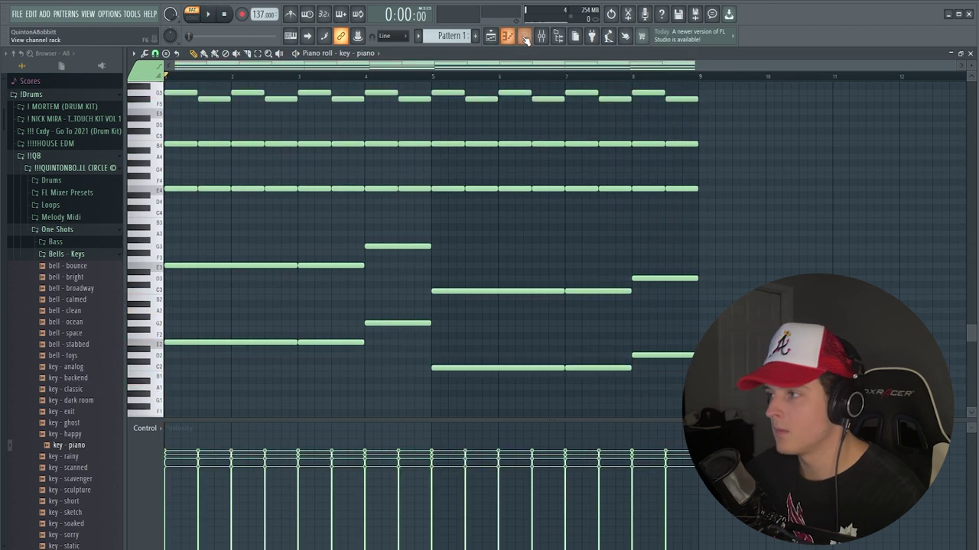
key("F6")
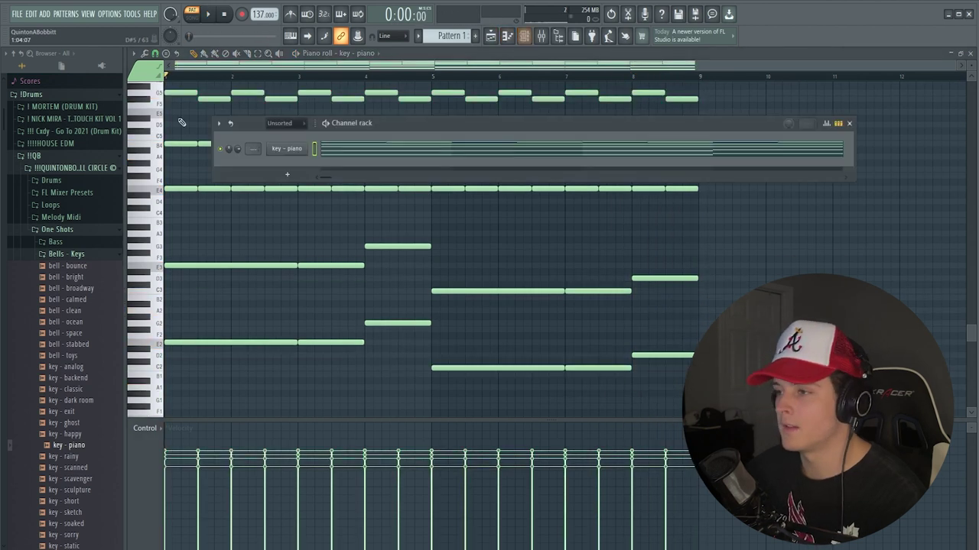
- Add Fruity Parametric EQ 2 to the first slot of mixer insert 1 and cut the lows at about 54 Hz with band 1
left_click(543, 38)
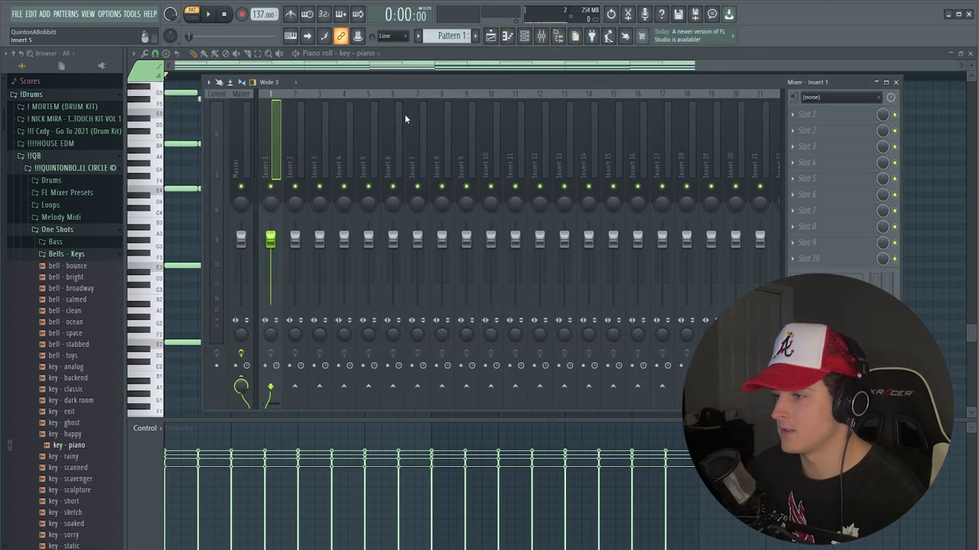
left_click(799, 114)
left_click(948, 444)
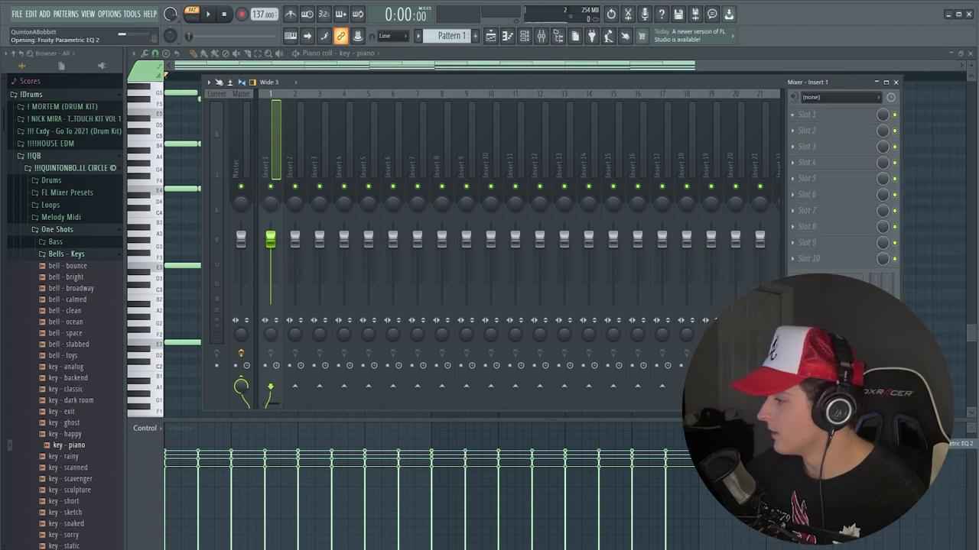
left_click_drag(226, 266, 220, 312)
key("space")
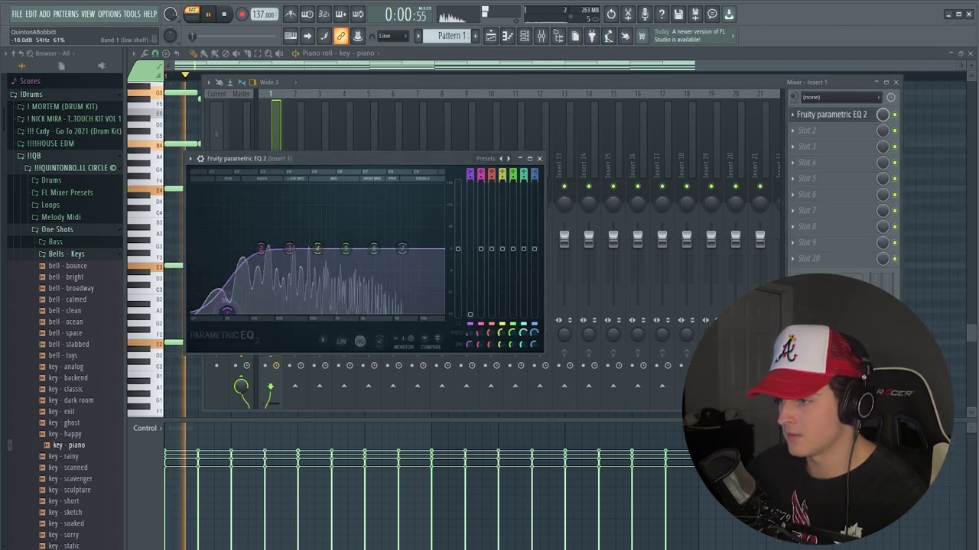
- Shape insert 1's EQ curve with slight low-end dips at bands 2 and 3, a small mid boost at band 4 and a high roll-off
left_click_drag(260, 249, 238, 255)
left_click_drag(402, 248, 407, 310)
left_click_drag(374, 248, 444, 262)
left_click_drag(289, 249, 271, 260)
left_click_drag(317, 249, 368, 234)
left_click_drag(328, 235, 370, 247)
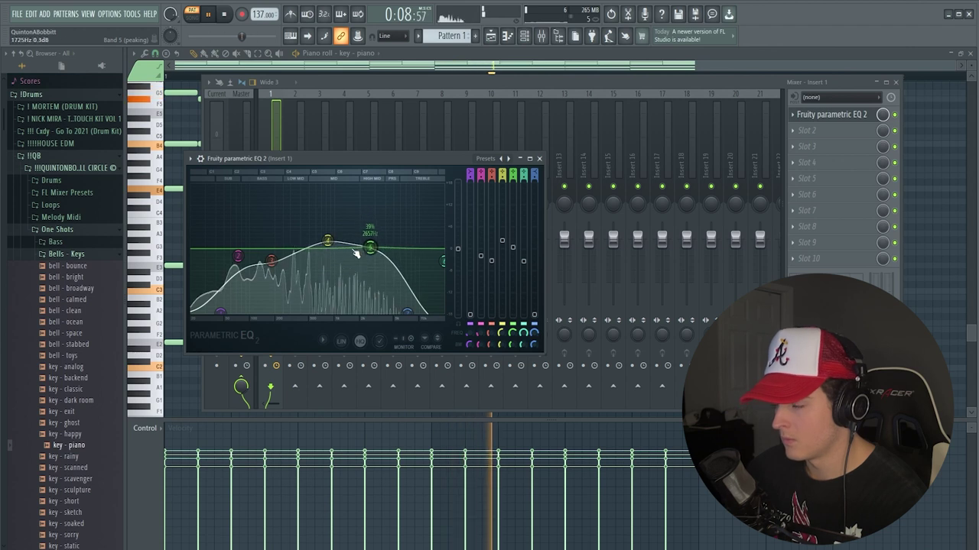
left_click(539, 158)
- Add ValhallaVintageVerb to insert 1's second slot with about 18% mix, a 140 Hz low cut and about 3 s decay
left_click(809, 131)
mouse_move(815, 140)
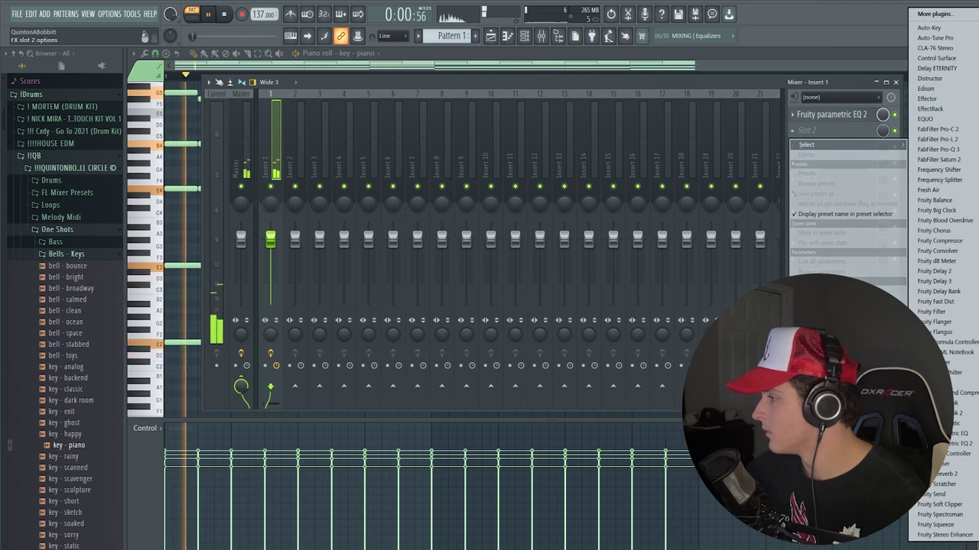
left_click(972, 139)
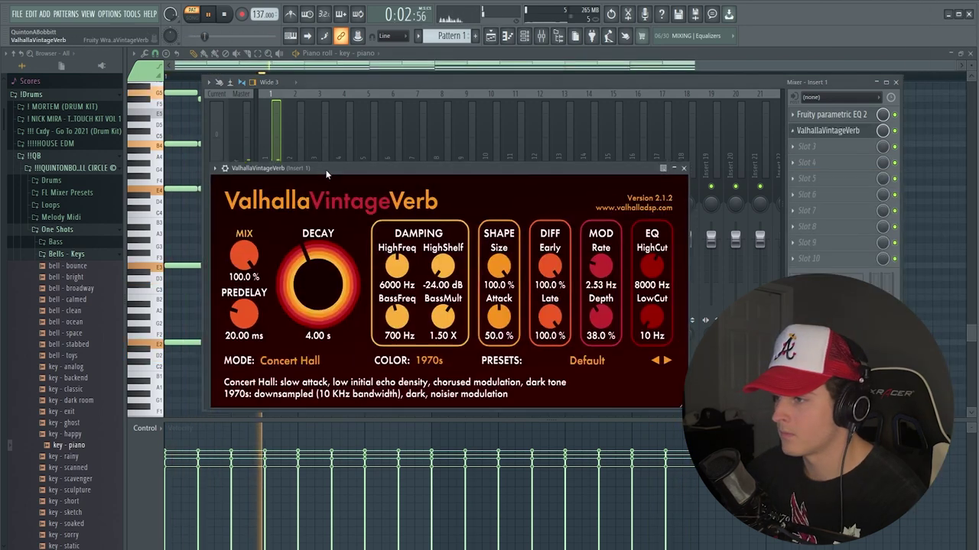
left_click_drag(300, 235, 286, 289)
left_click_drag(290, 336, 292, 345)
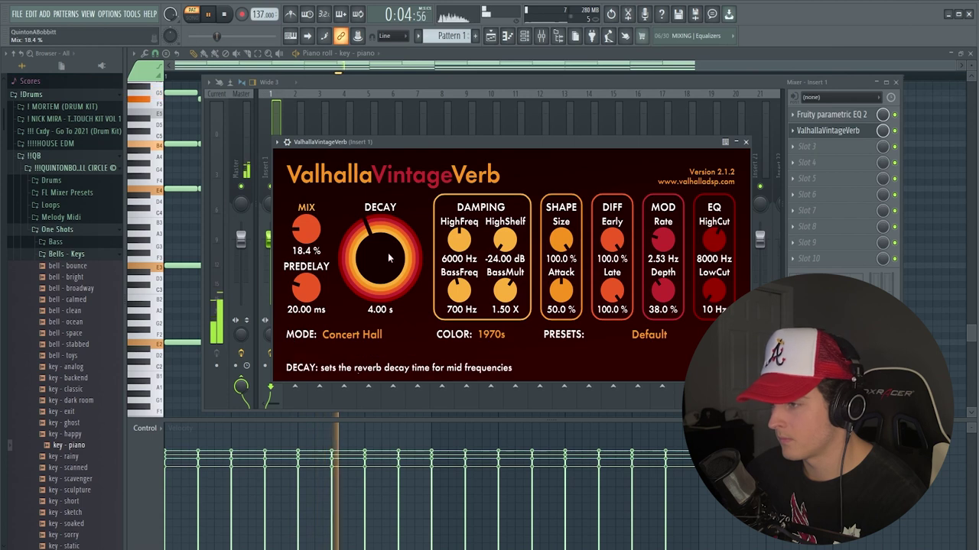
left_click_drag(714, 292, 714, 278)
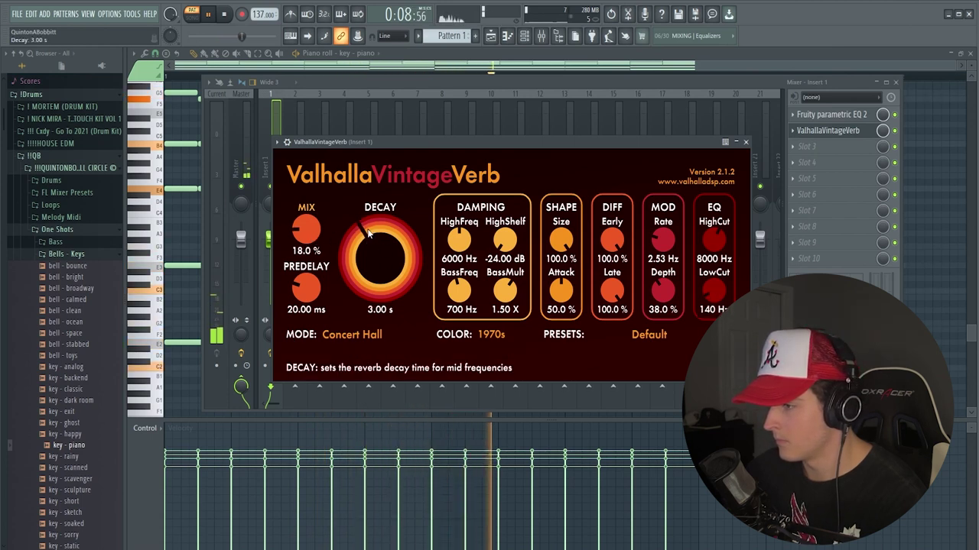
left_click_drag(367, 235, 368, 239)
left_click(745, 142)
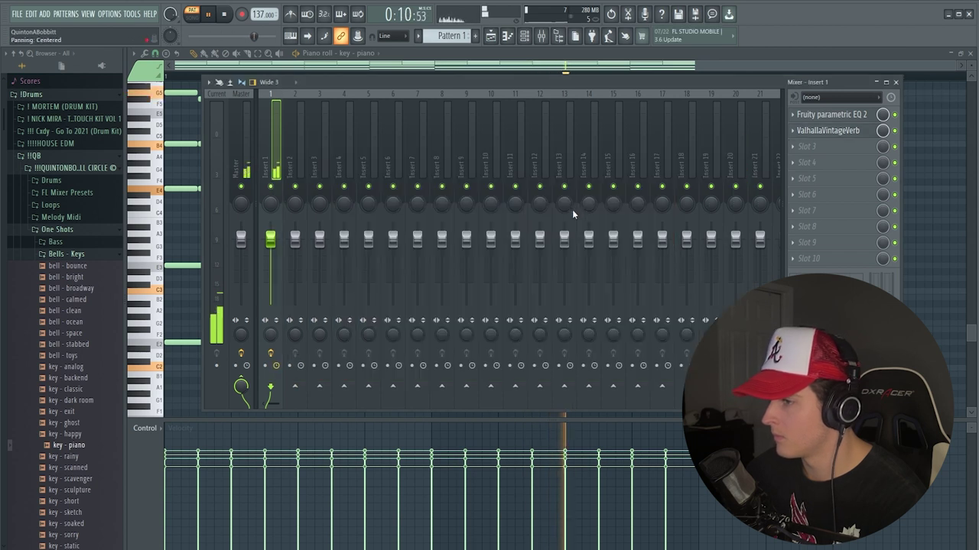
key("F6")
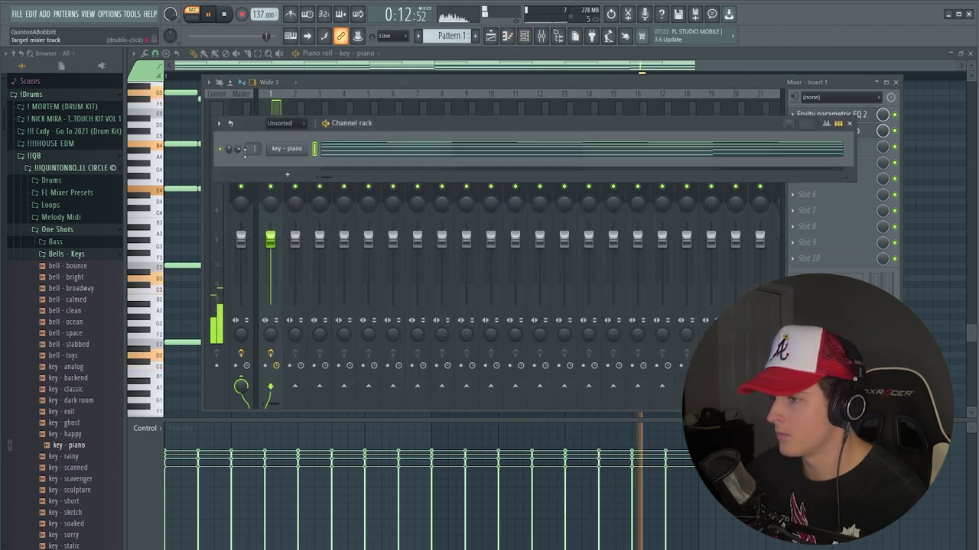
key("F6")
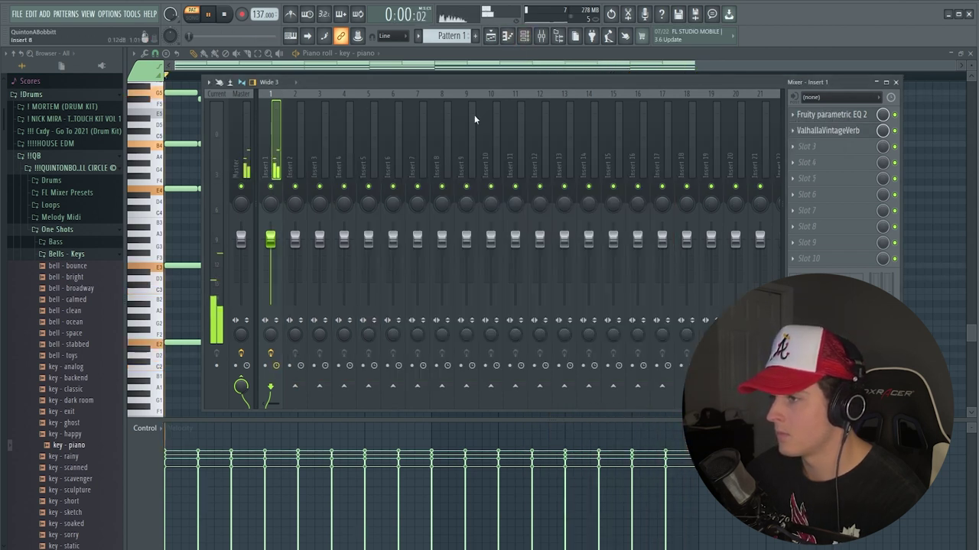
left_click(815, 146)
left_click(820, 150)
left_click(816, 146)
left_click(816, 146)
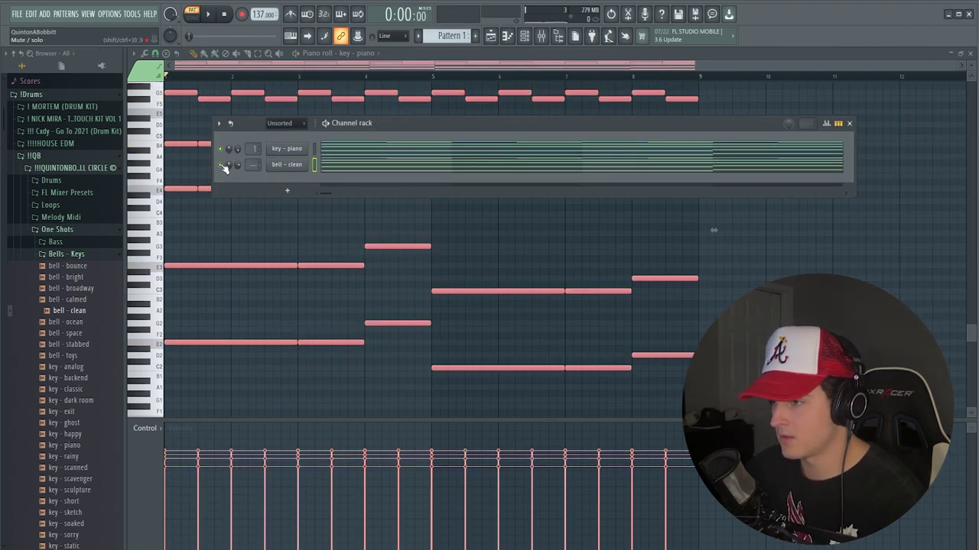
- Solo the bell - clean channel, route it to mixer track 1 and play it back
right_click(221, 165)
left_click(229, 172)
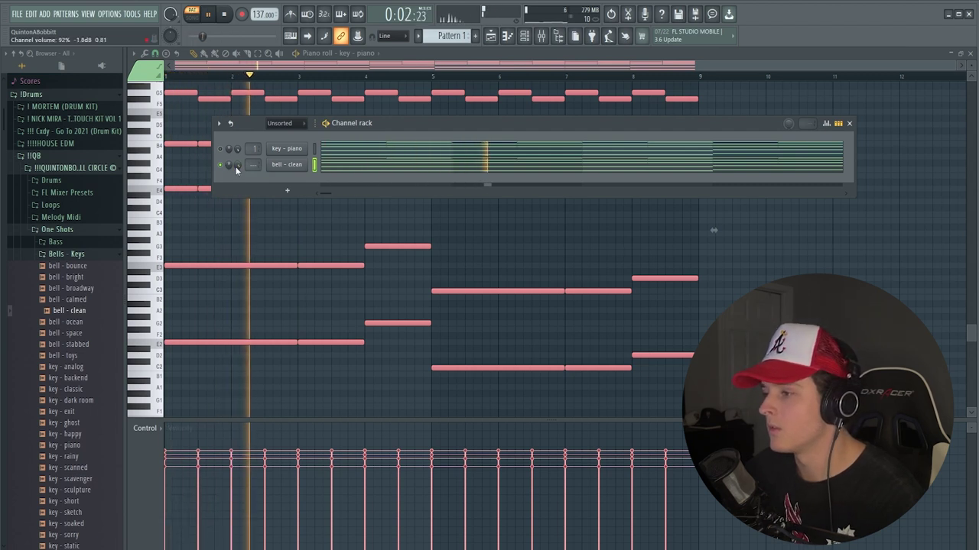
left_click_drag(253, 165, 253, 157)
key("space")
key("space")
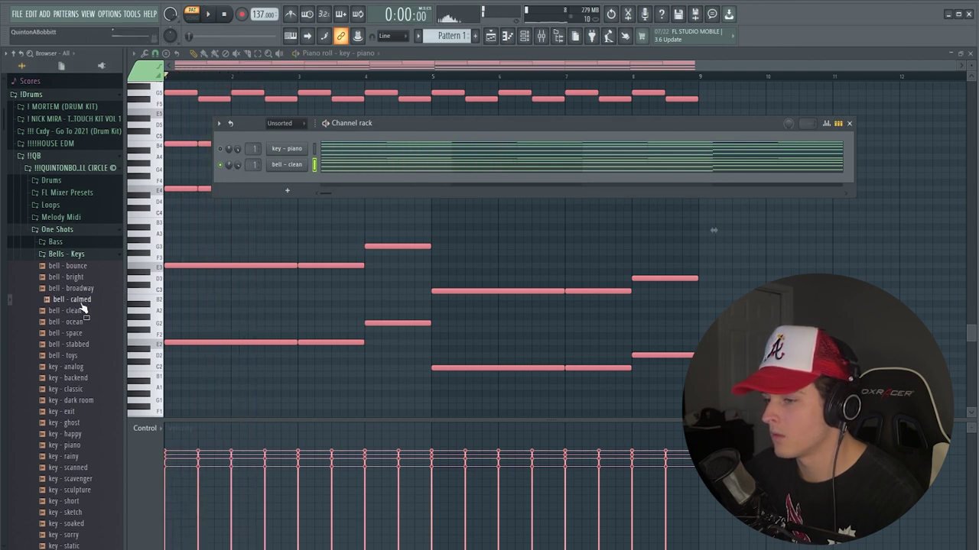
- Replace the bell - clean sample with bell - calmed at about 64% volume and delete its lowest octave of bass notes
key("space")
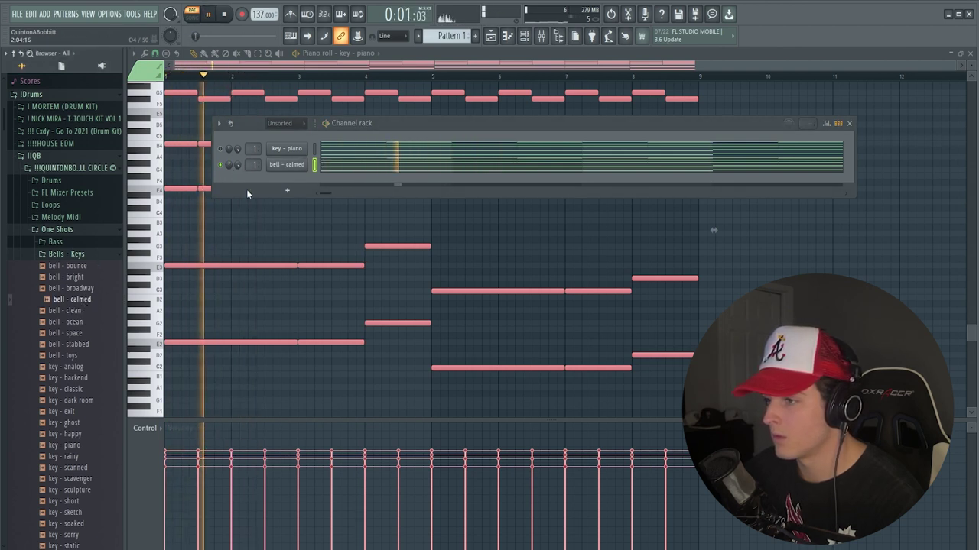
left_click(286, 165)
left_click(346, 271)
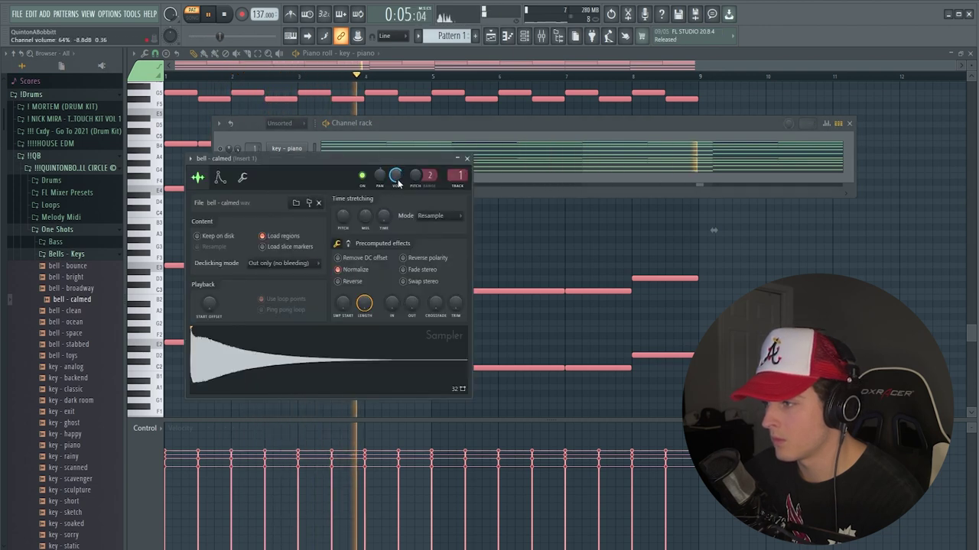
left_click(468, 162)
key("space")
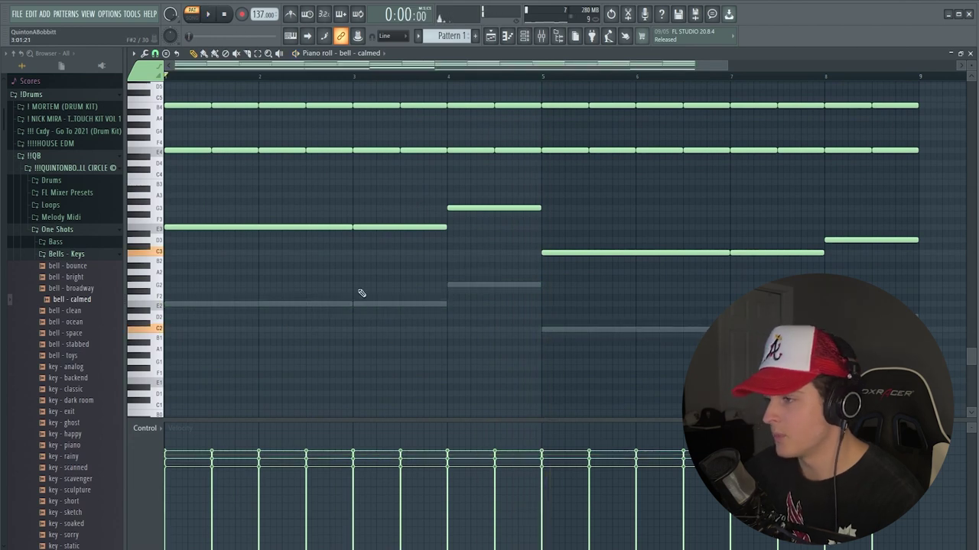
scroll(360, 293, "up", 3)
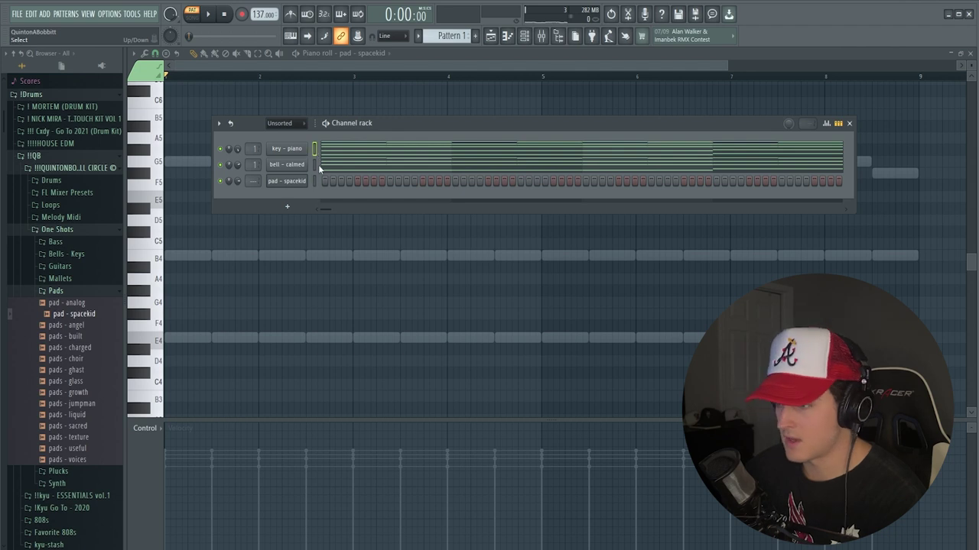
- Paste the copied notes into the pad - spacekid channel and solo it for playback
left_click(314, 181)
key("ctrl+v")
right_click(220, 181)
left_click(230, 188)
key("space")
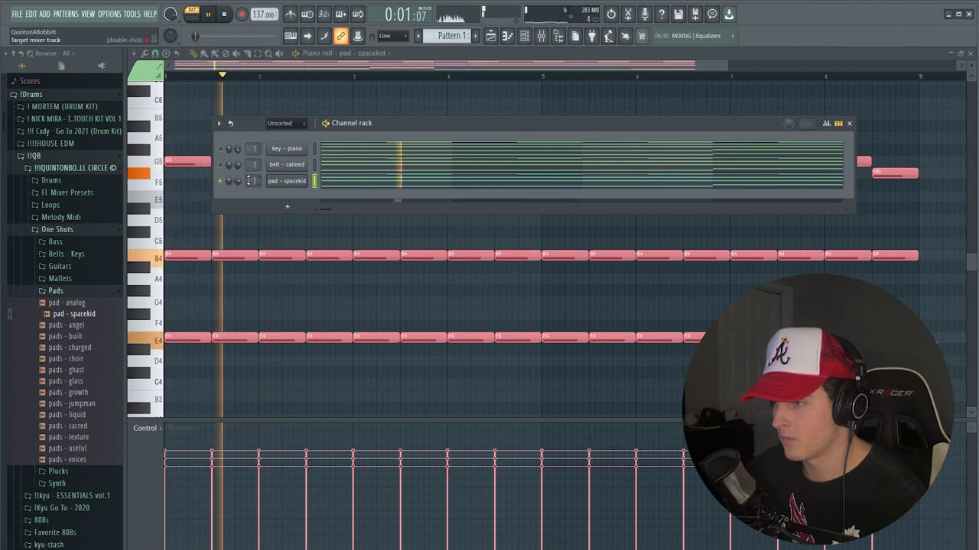
- Route the pad - spacekid channel to mixer track 2 and add ValhallaVintageVerb there with a reduced mix
double_click(254, 181)
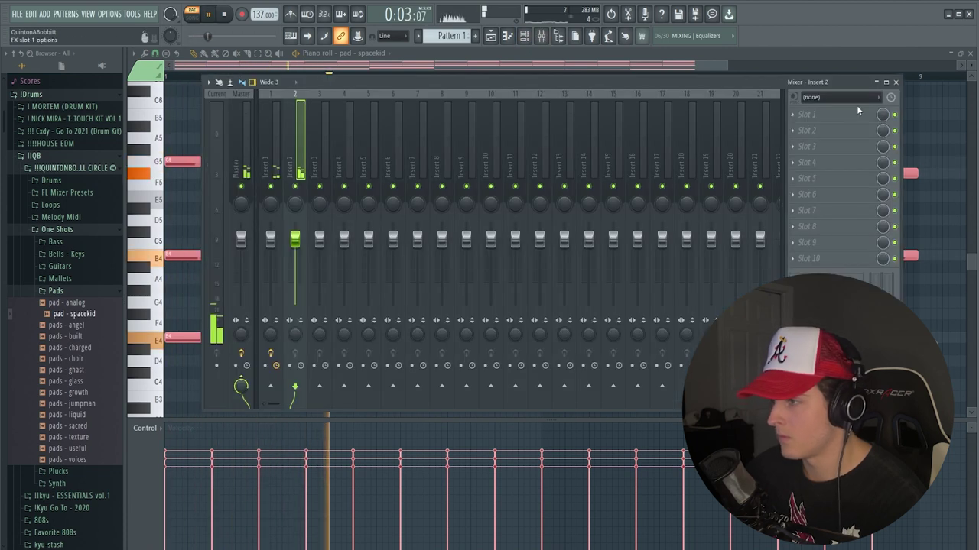
left_click(822, 113)
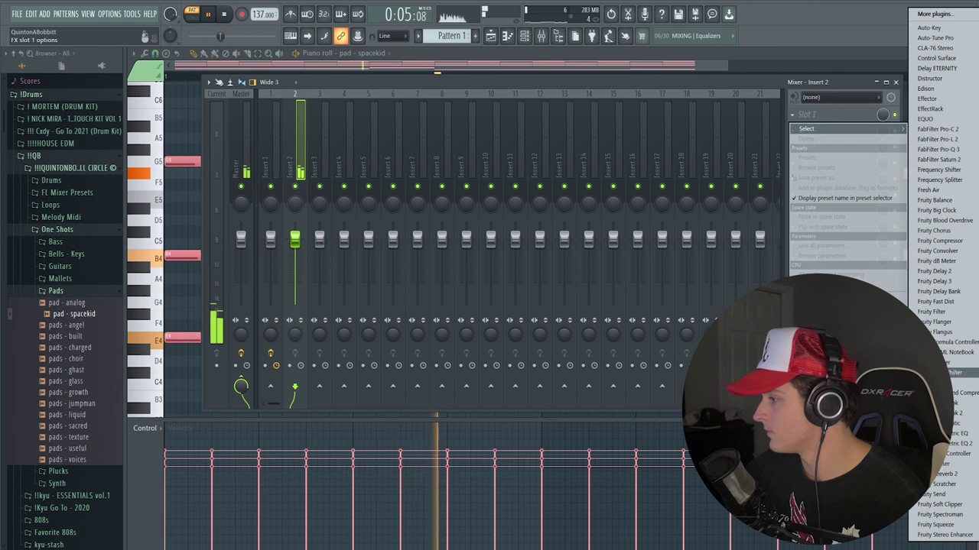
left_click(977, 306)
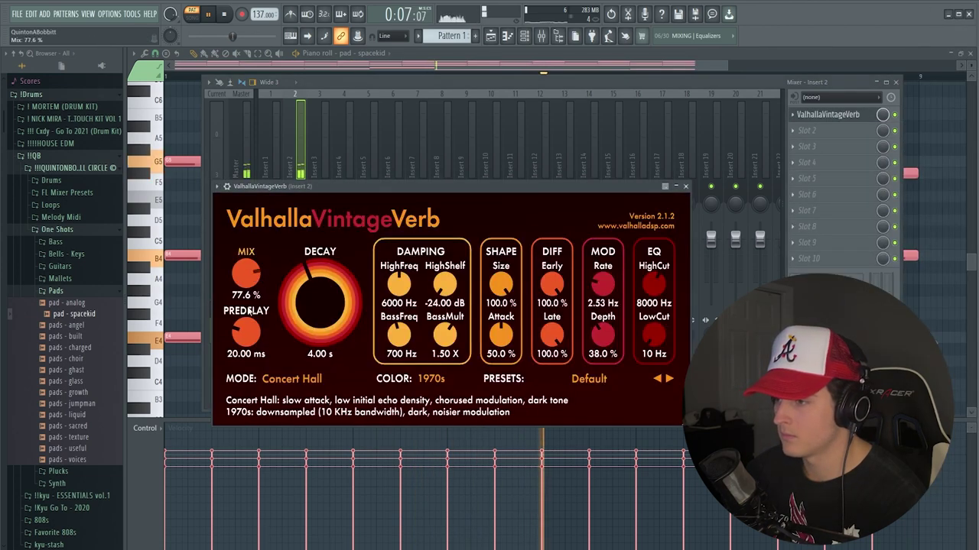
left_click(685, 187)
- Cut the pad's lows at about 100 Hz and its highs with Fruity Parametric EQ 2, and set its channel volume to about 87%
left_click(837, 133)
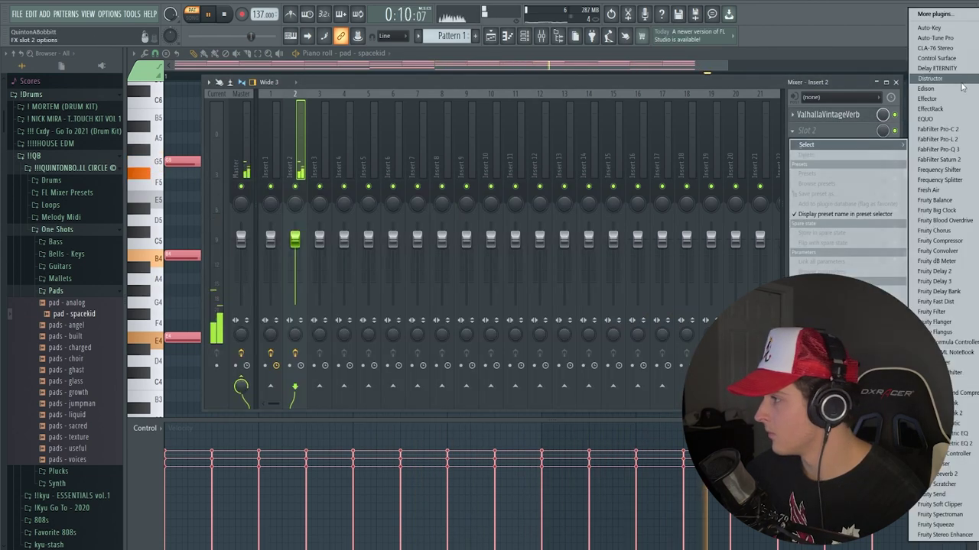
left_click(954, 446)
left_click_drag(274, 291, 299, 357)
left_click_drag(441, 309, 423, 355)
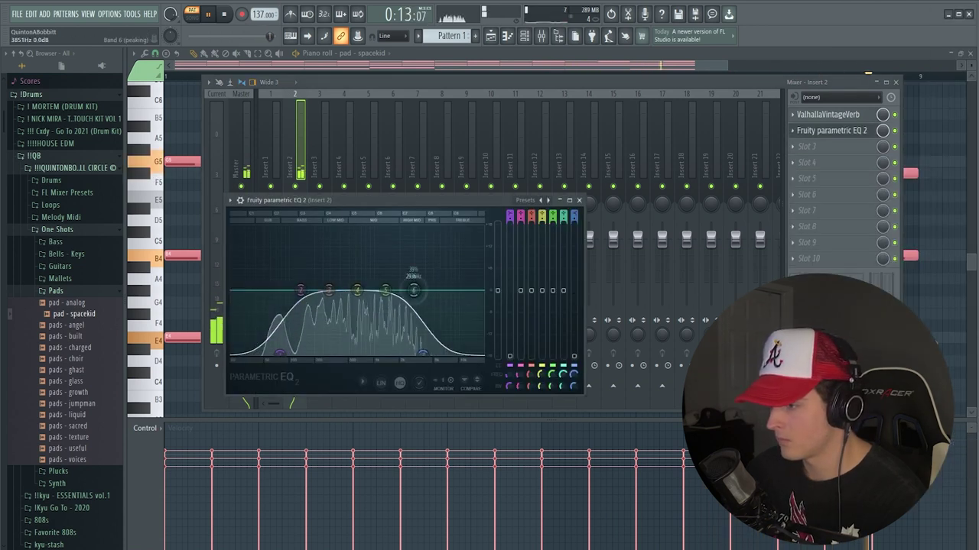
left_click_drag(414, 290, 443, 320)
left_click_drag(300, 290, 285, 347)
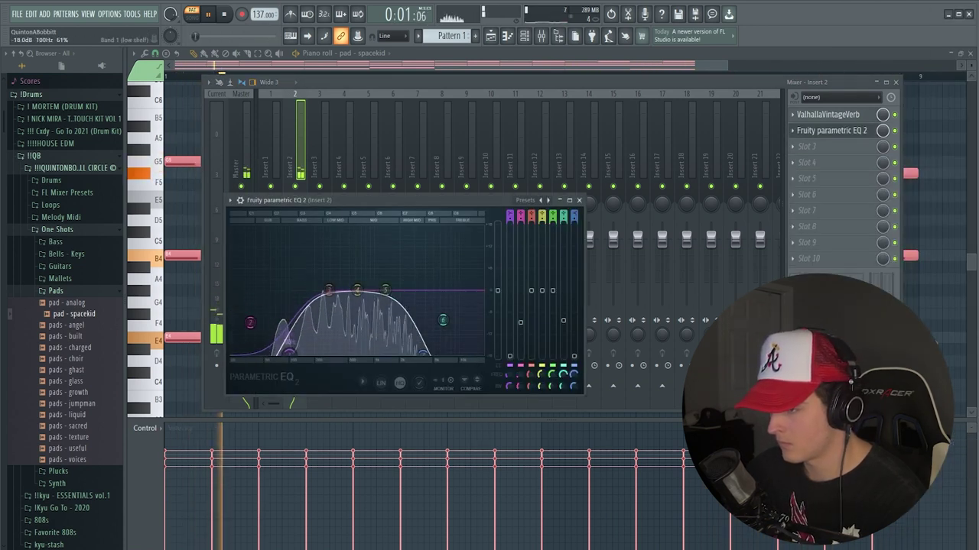
left_click(579, 200)
left_click(524, 36)
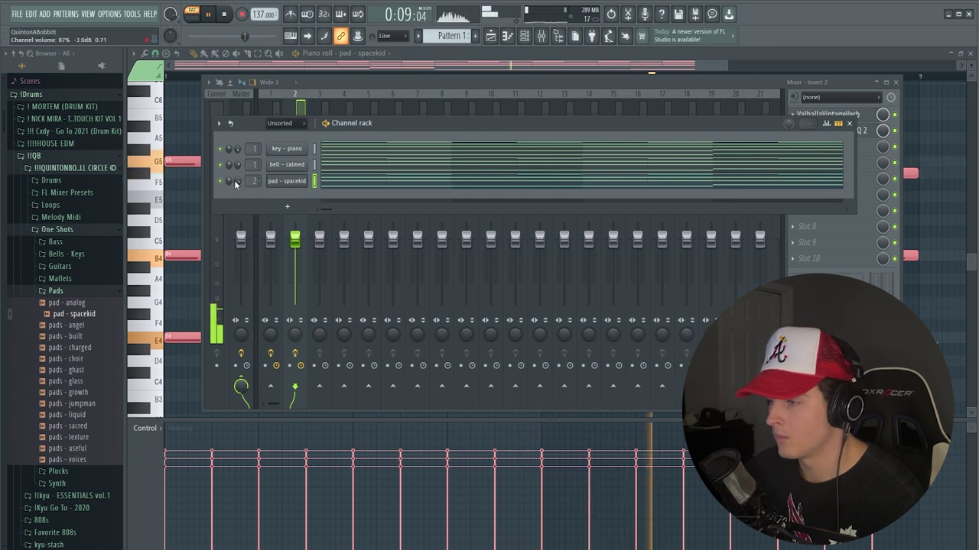
- Open the key - piano notes for editing and set the piano roll snap to 1/3 beat
left_click(344, 149)
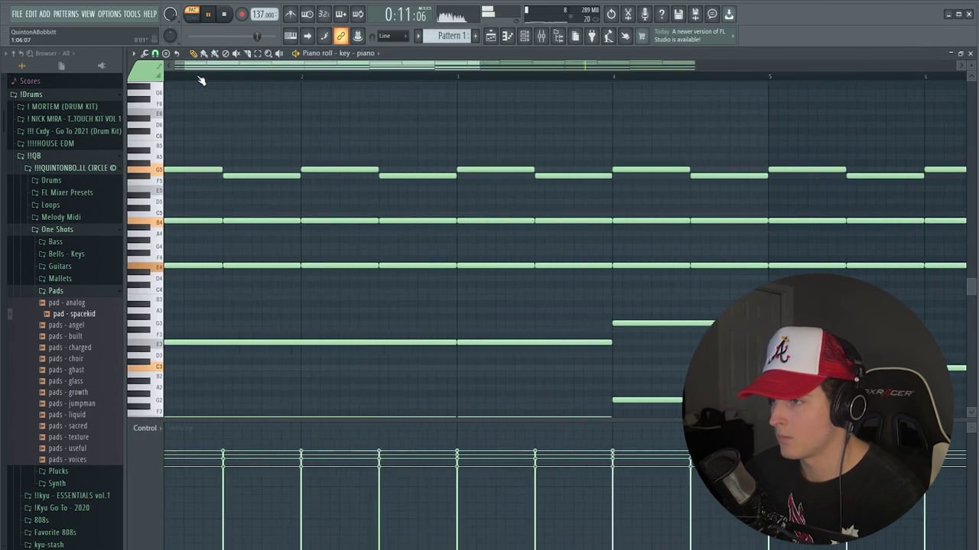
left_click(155, 54)
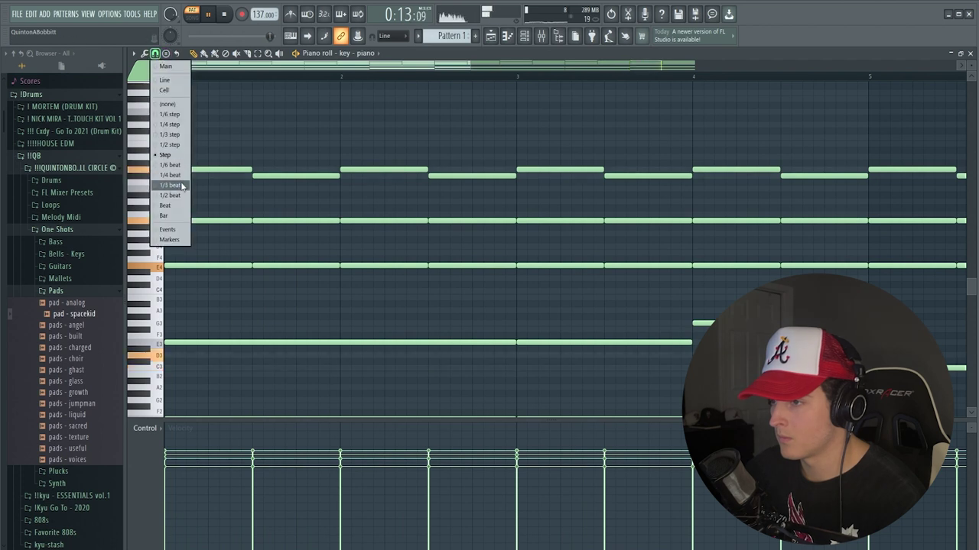
left_click(183, 185)
key("space")
scroll(232, 66, "up", 2)
scroll(267, 160, "up", 1)
scroll(229, 69, "up", 2)
scroll(328, 172, "up", 1)
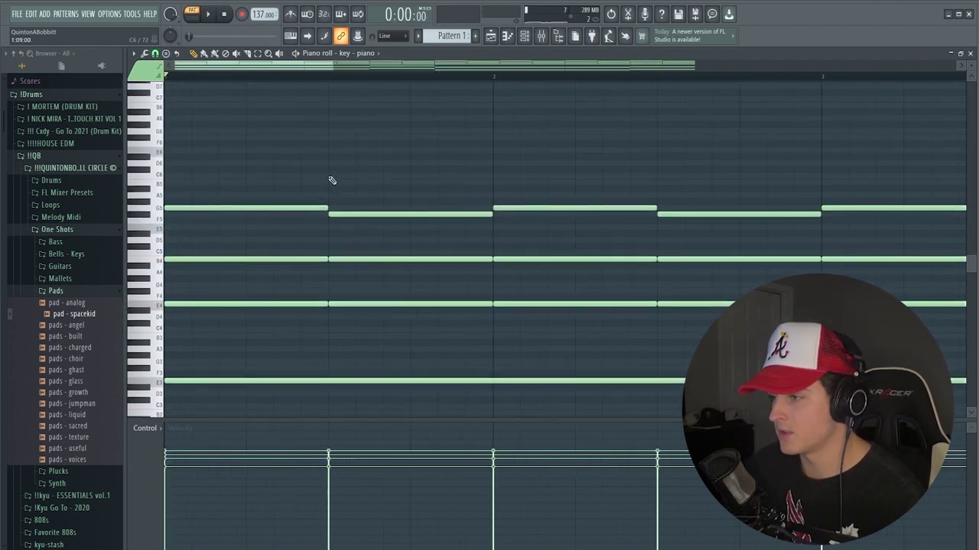
left_click(331, 176)
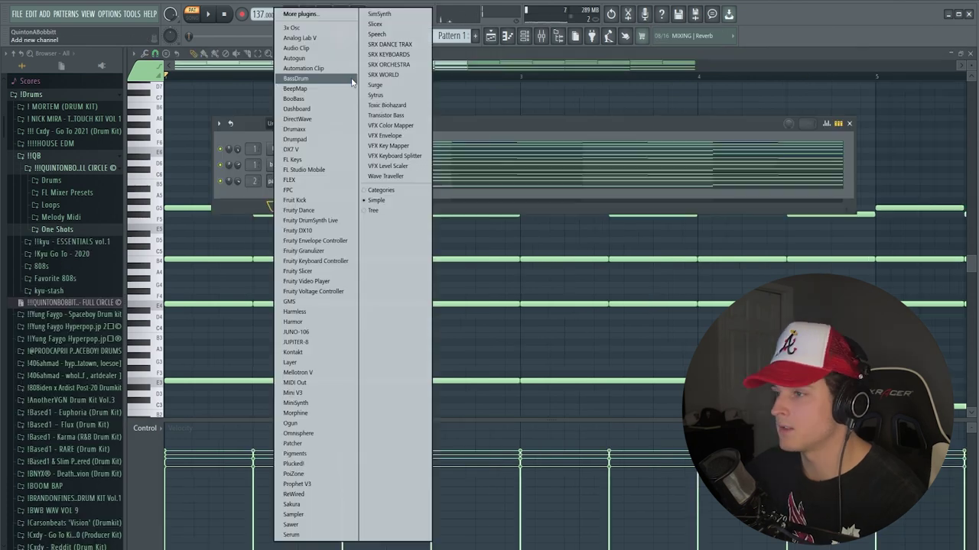
- Add a Kontakt channel and load the Gypsy Violin instrument from the Balkan Ethnic Orchestra library
left_click(295, 353)
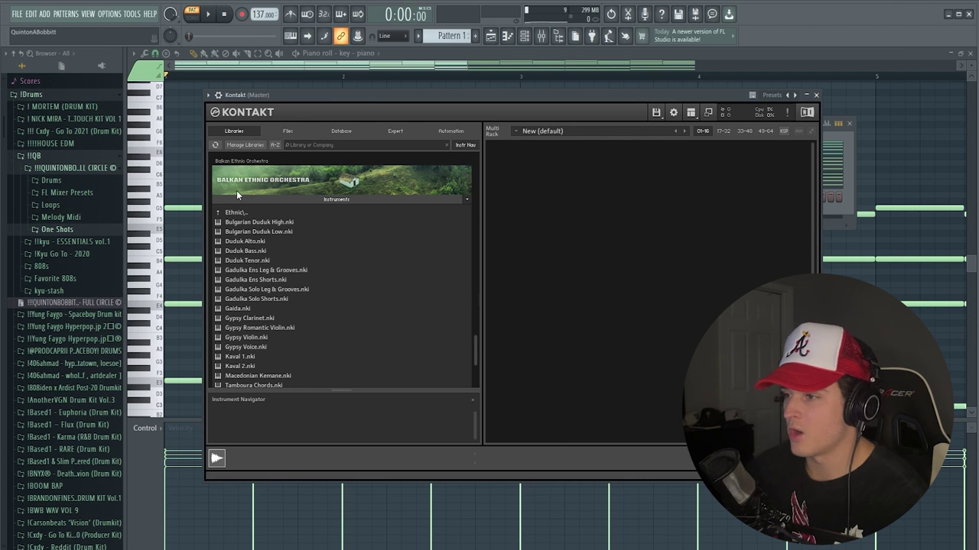
double_click(240, 337)
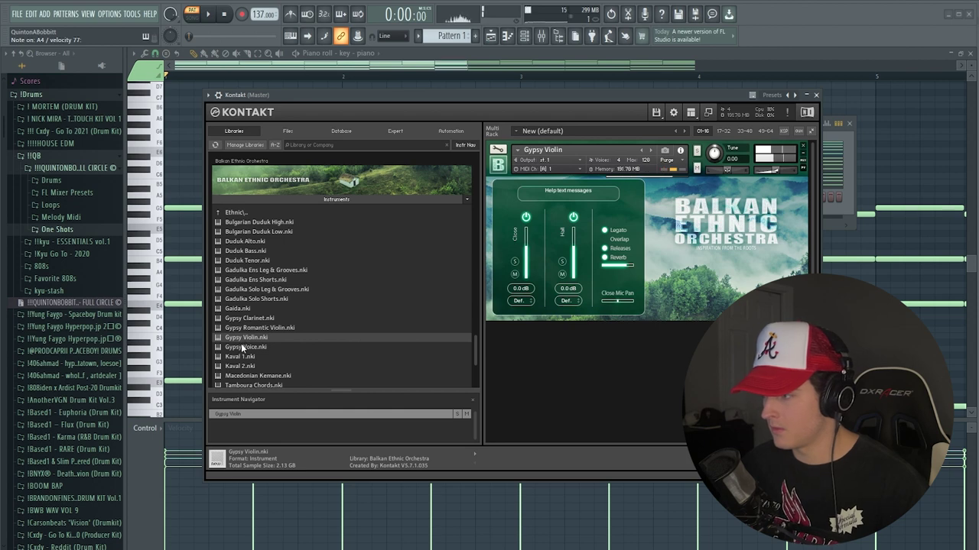
left_click(816, 95)
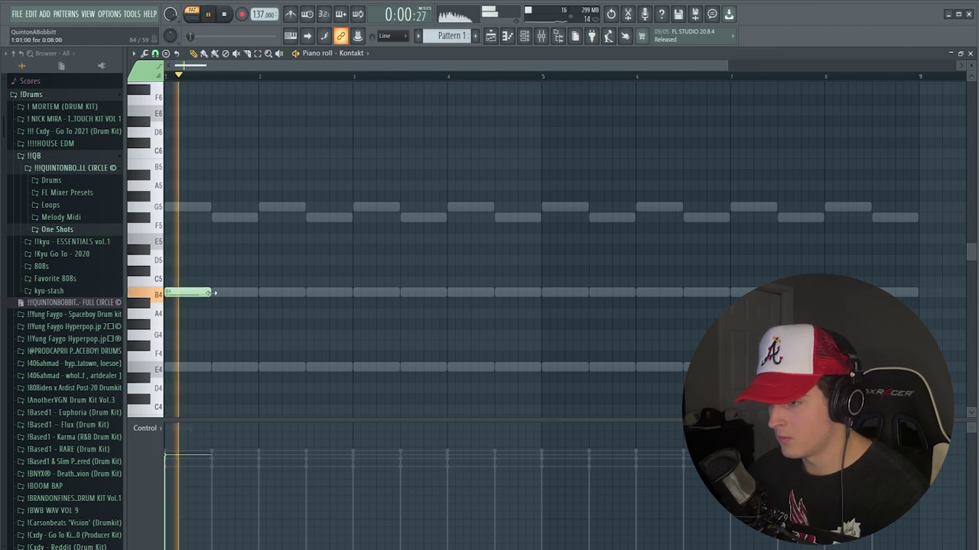
- Place half-bar Kontakt melody notes B4, F#5, G5 and B5 across bars 1 and 2 and play them back
left_click(214, 217)
key("space")
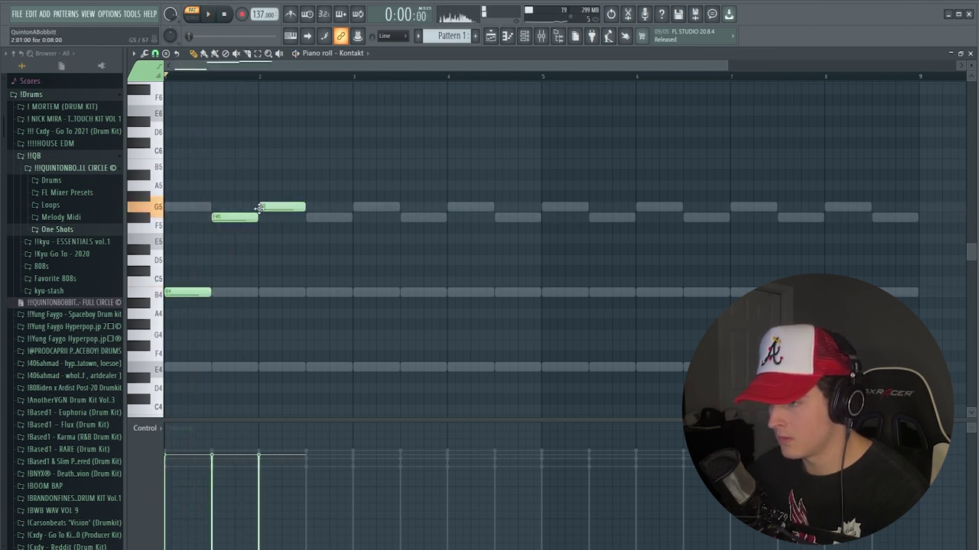
key("space")
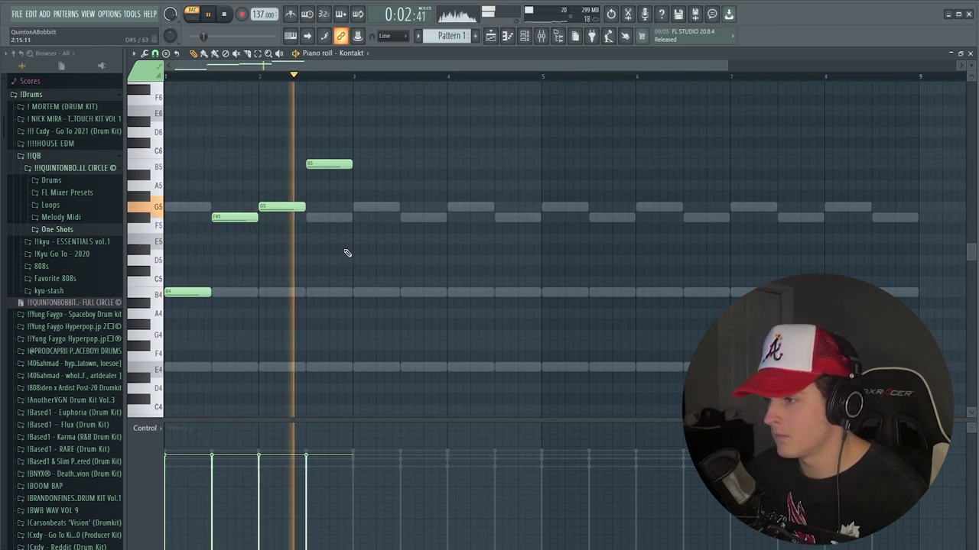
- Lengthen the B5 note to one bar and continue the violin melody with half-bar F#5, D5 and B4 notes through bar 4
left_click_drag(386, 166, 400, 166)
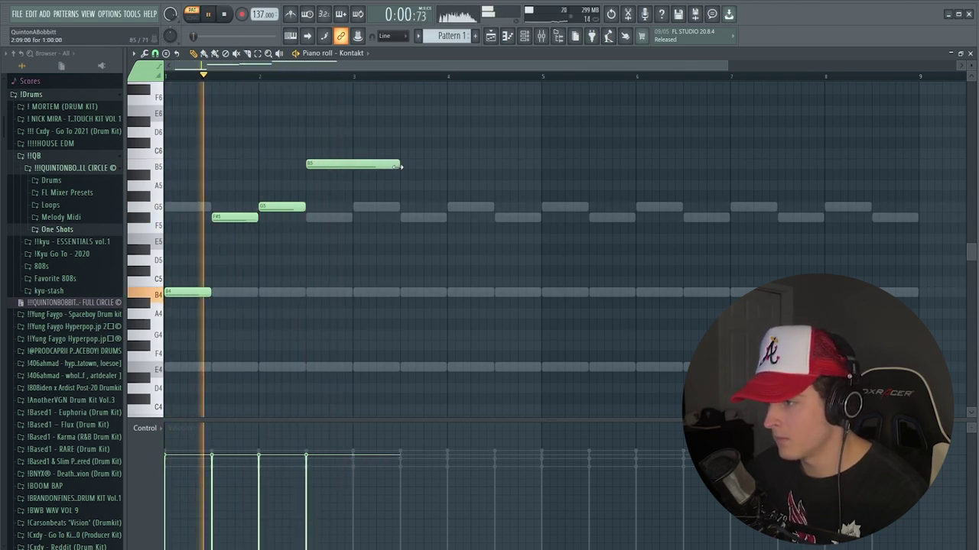
left_click(409, 217)
left_click_drag(491, 218, 446, 220)
key("space")
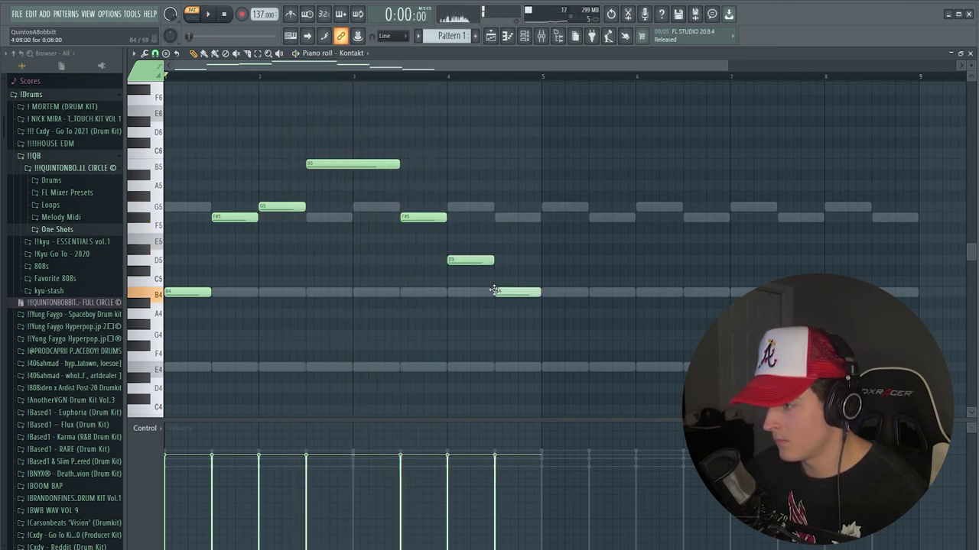
- Add half-bar C5 and F#5 notes in bar 5 and play back the violin melody
scroll(560, 317, "down", 3)
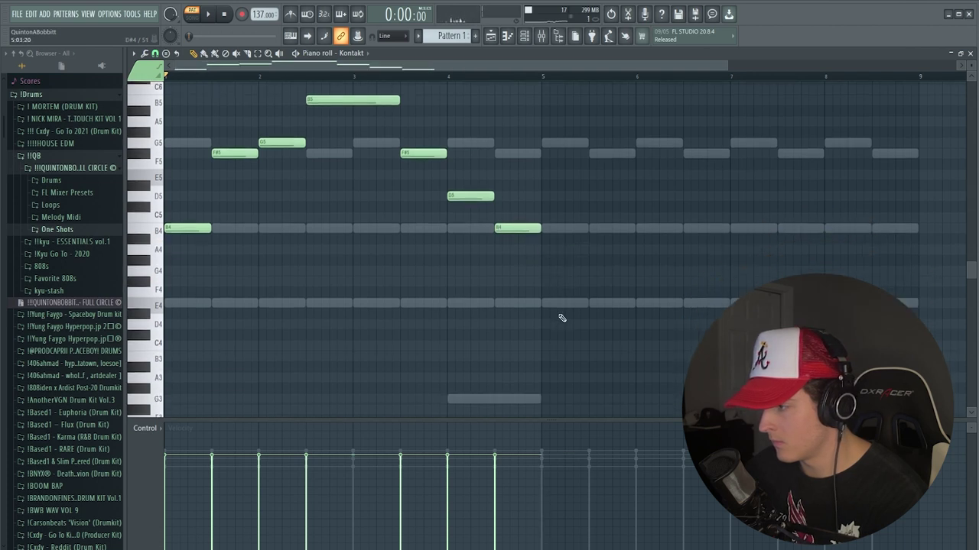
scroll(551, 367, "down", 4)
left_click(542, 378)
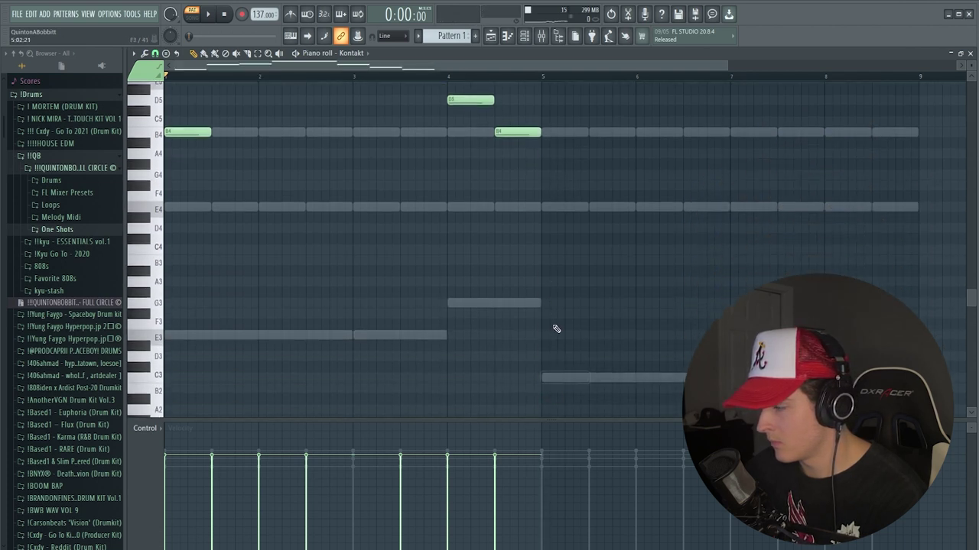
scroll(551, 290, "up", 1)
left_click(542, 217)
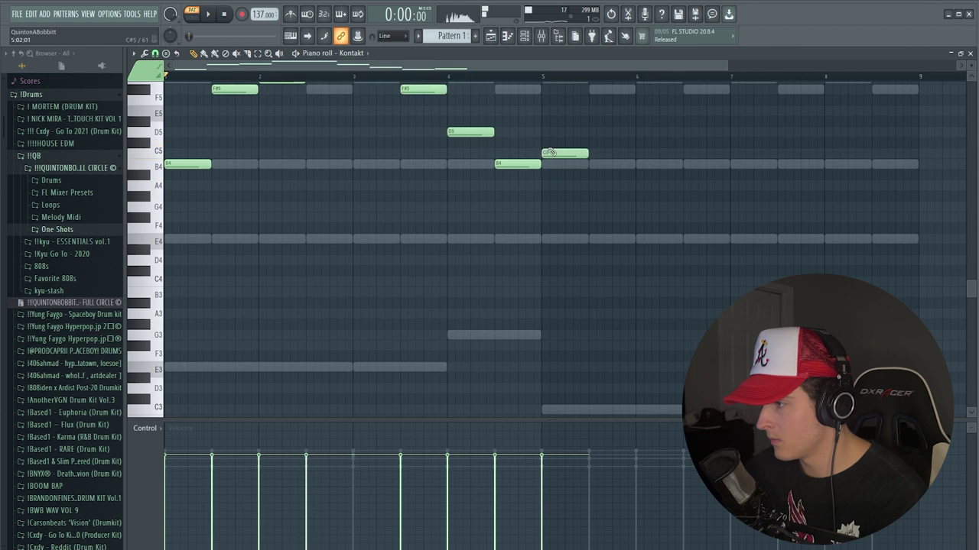
key("space")
scroll(568, 284, "up", 2)
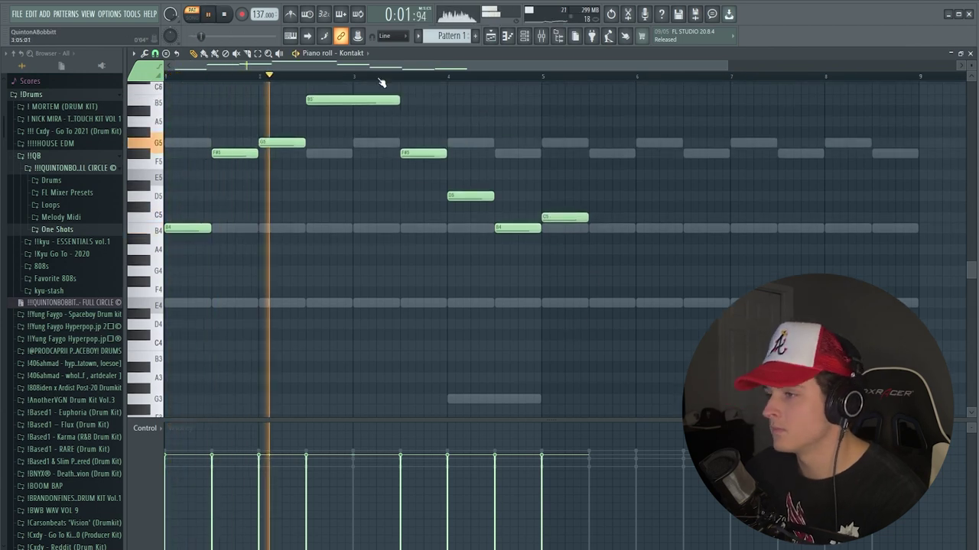
scroll(386, 85, "down", 1)
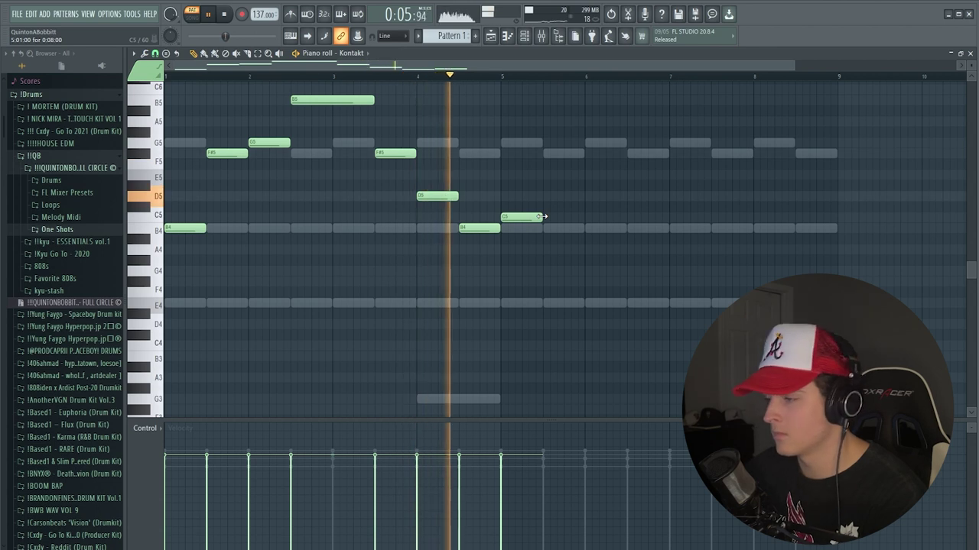
key("space")
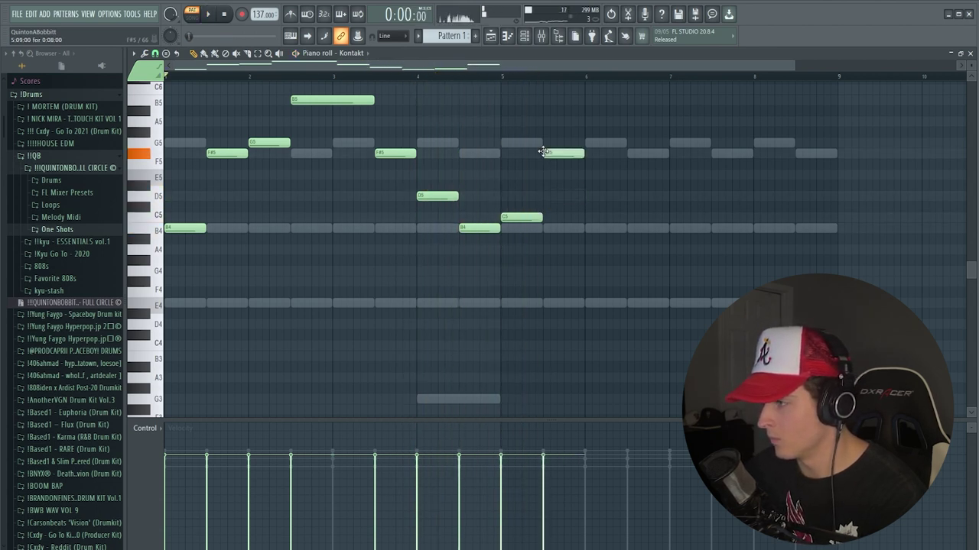
- Audition A4 and D5 as the first note of bar 5 and settle on A4
key("space")
left_click(443, 76)
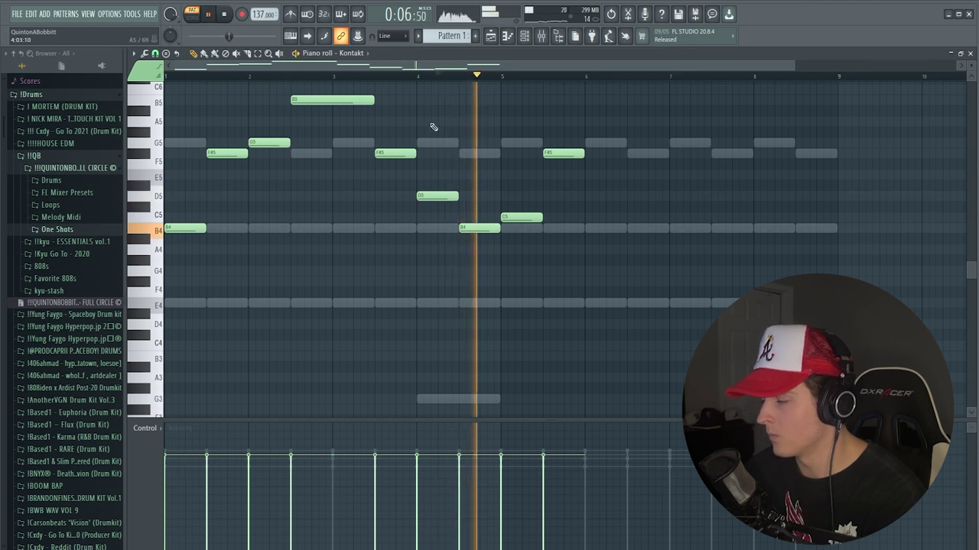
key("space")
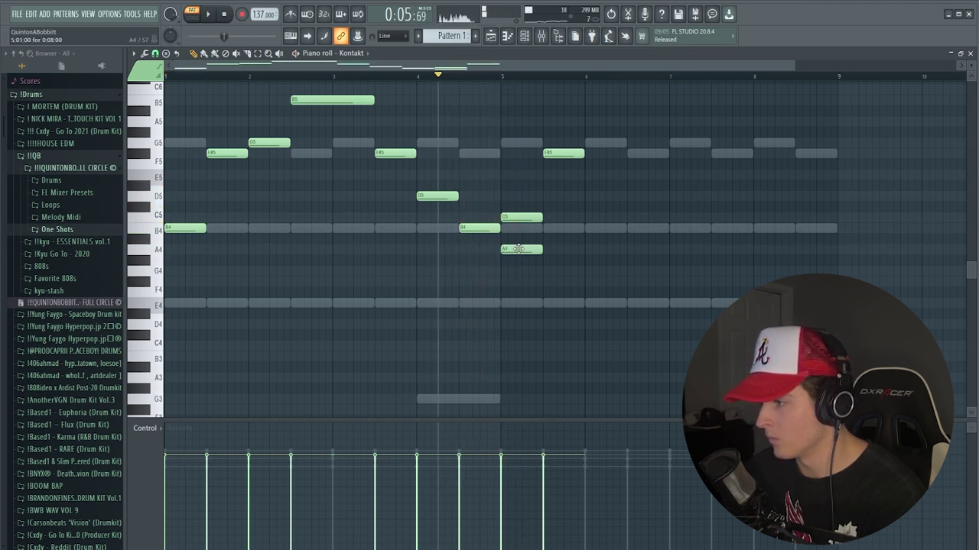
right_click(520, 250)
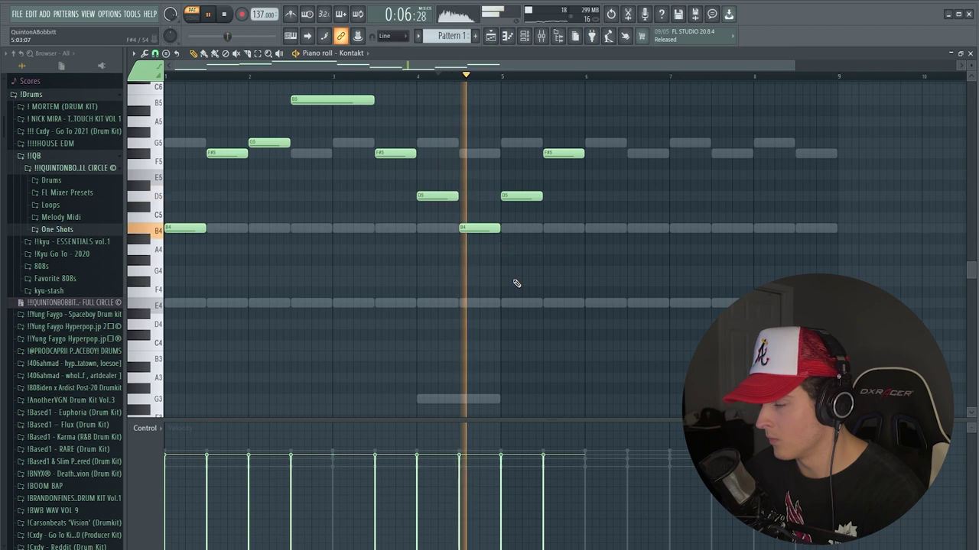
key("space")
left_click_drag(509, 199, 502, 247)
key("space")
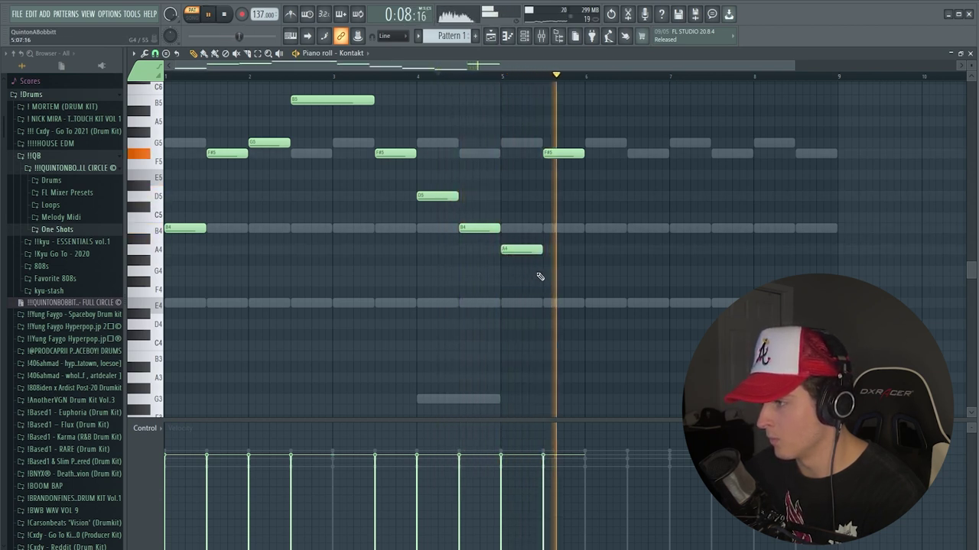
- Try C5 for the second note of bar 5 during playback, and finally set it to D5
left_click_drag(551, 153, 556, 220)
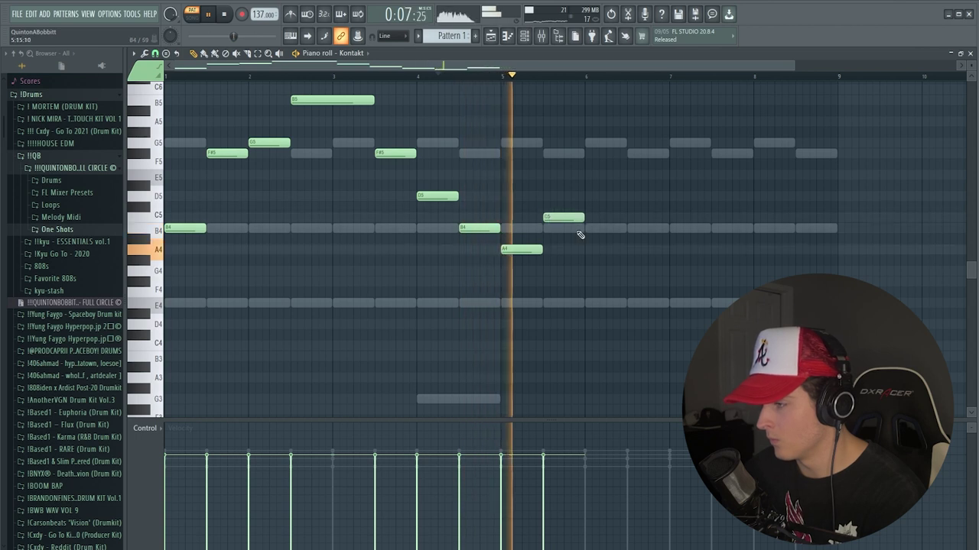
key("space")
key("space")
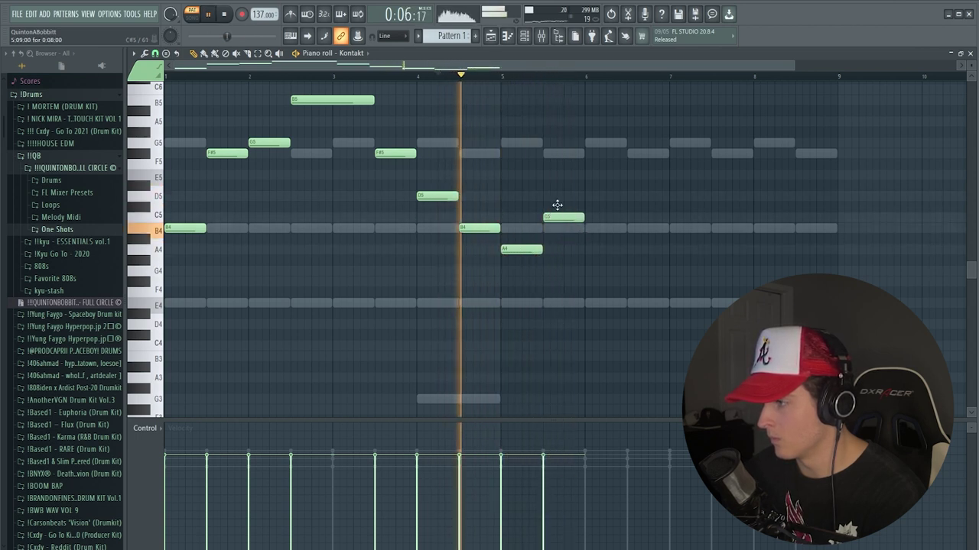
left_click_drag(554, 218, 563, 194)
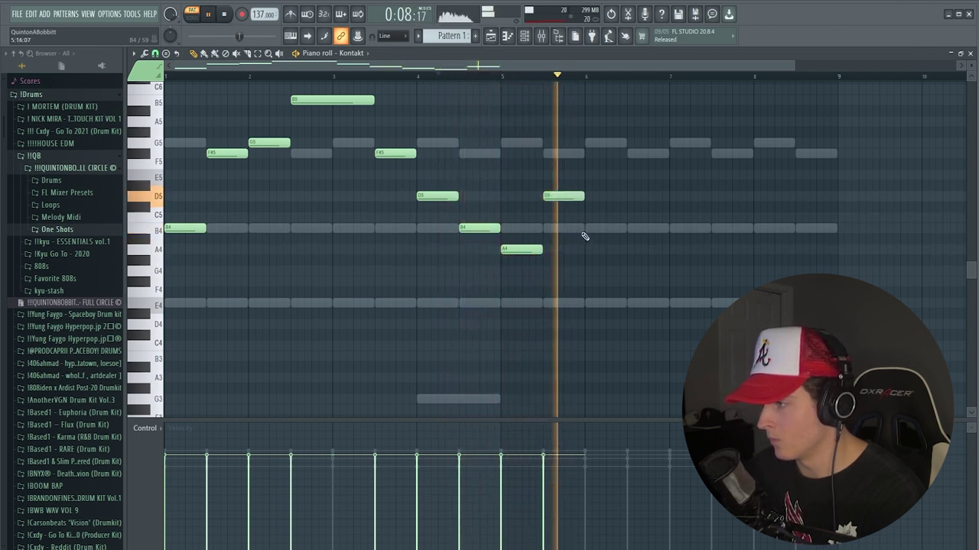
- Place a half-bar B4 and a one-bar F#5 from bar 6, add G5 and F#5 in bar 8, and play the melody
left_click(585, 228)
left_click(630, 154)
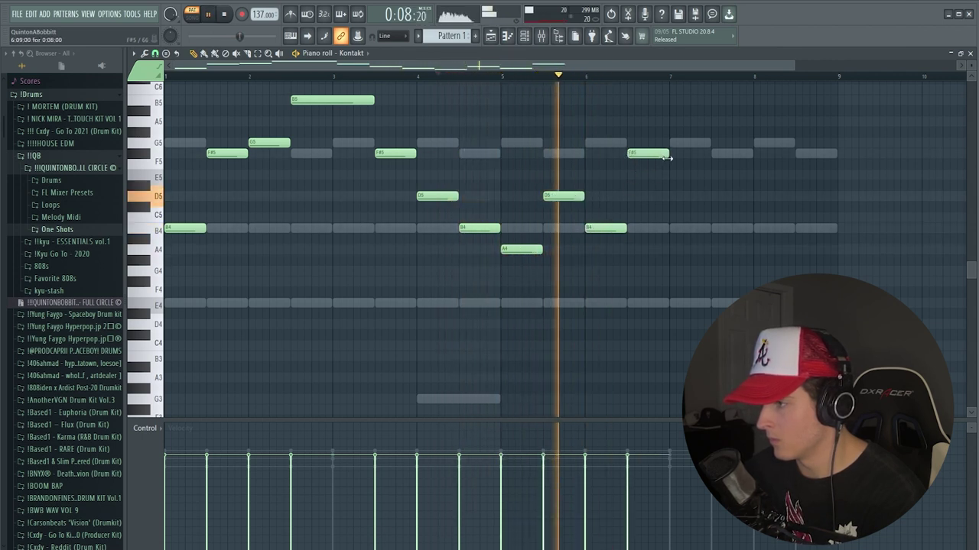
left_click_drag(668, 154, 708, 156)
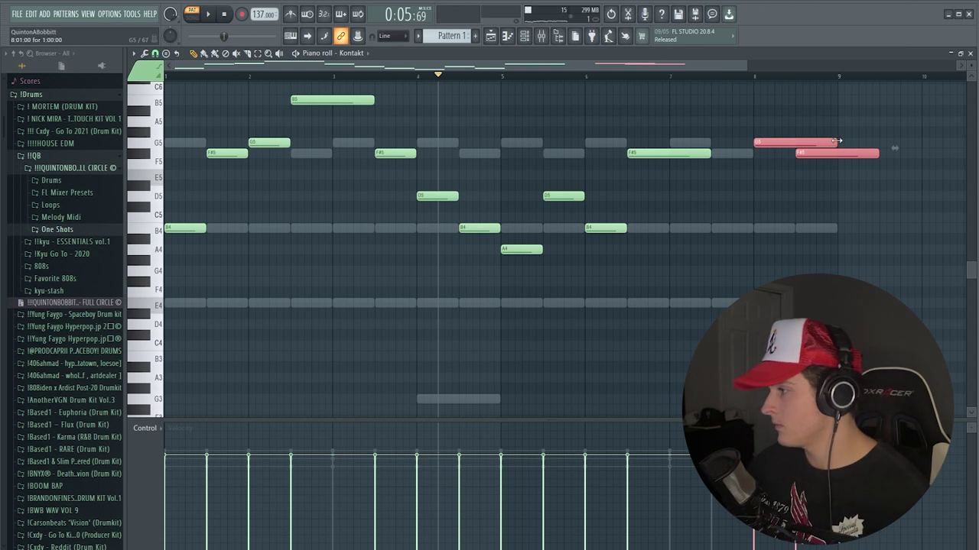
key("space")
scroll(258, 85, "down", 1)
- Route the Kontakt channel to mixer insert 3 and load Fruity Parametric EQ 2 in its first slot
left_click(525, 36)
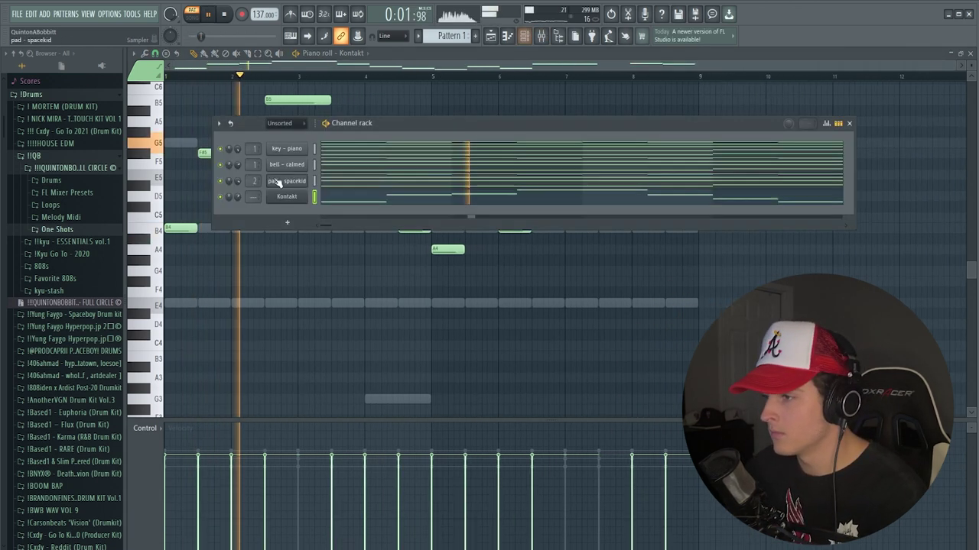
scroll(247, 197, "up", 3)
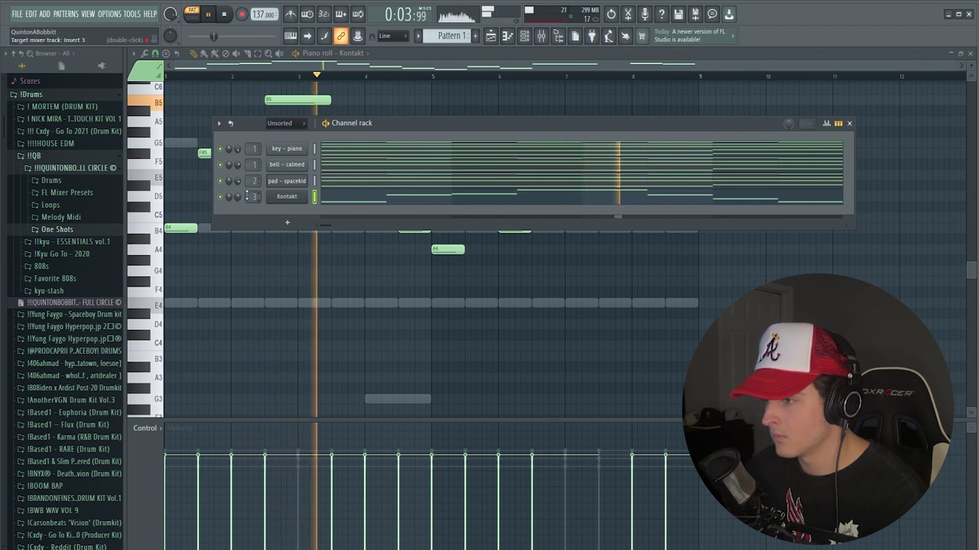
double_click(247, 197)
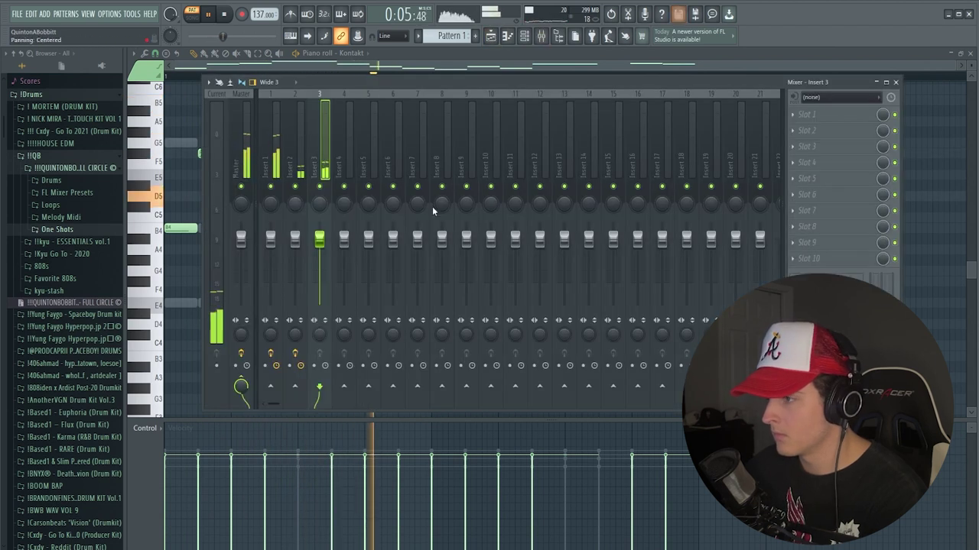
left_click(815, 121)
left_click(948, 444)
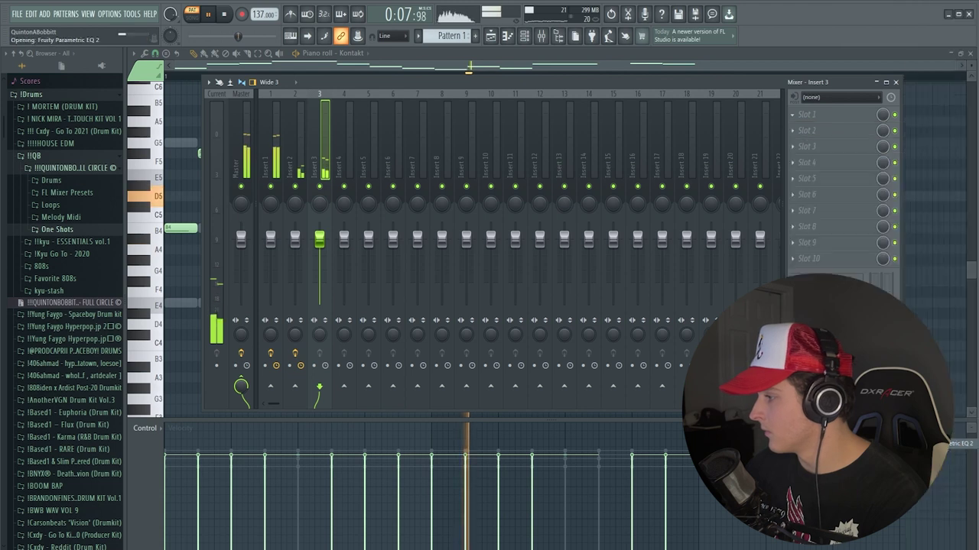
- Cut the violin's lows and highs, boost band 6 about 4.2 dB near 1272 Hz, and close the EQ and mixer
left_click_drag(180, 211, 195, 255)
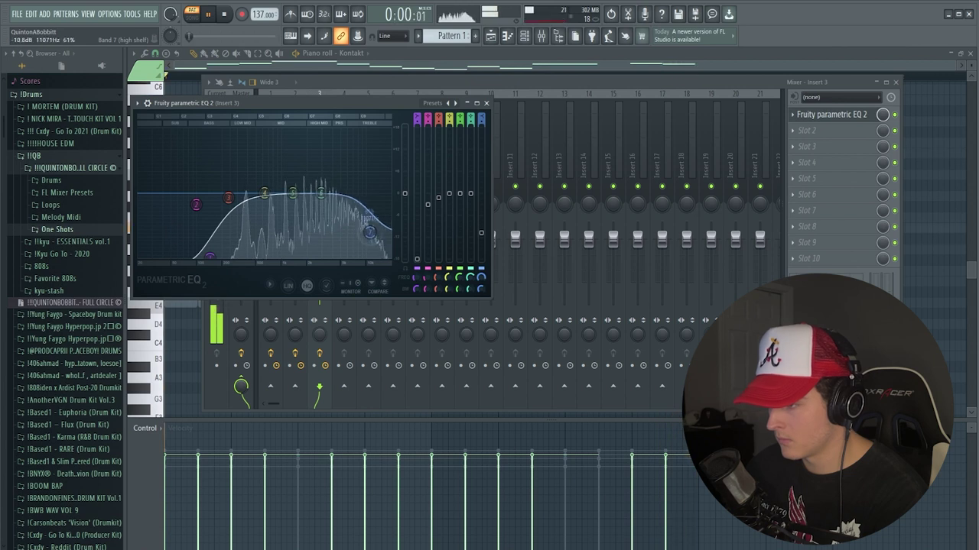
left_click_drag(366, 239, 368, 234)
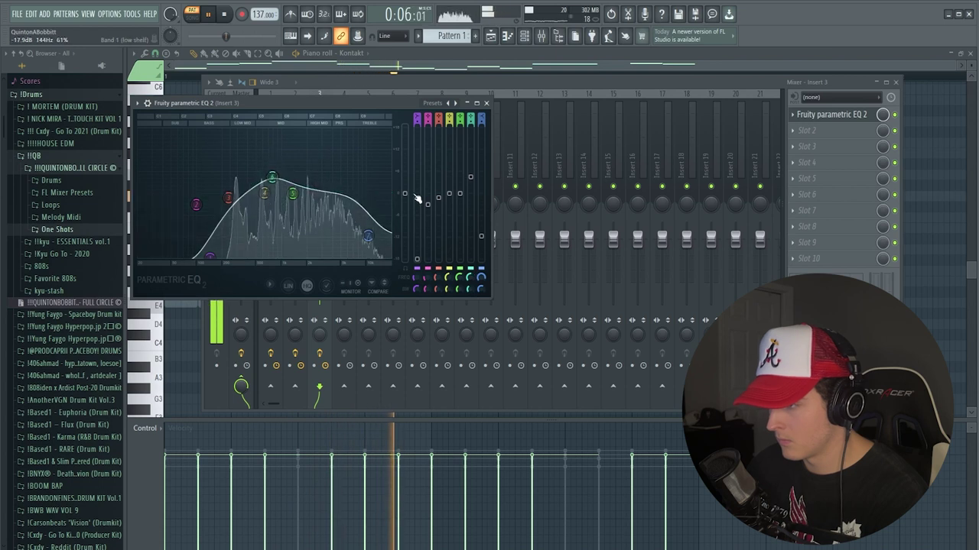
left_click_drag(273, 177, 279, 178)
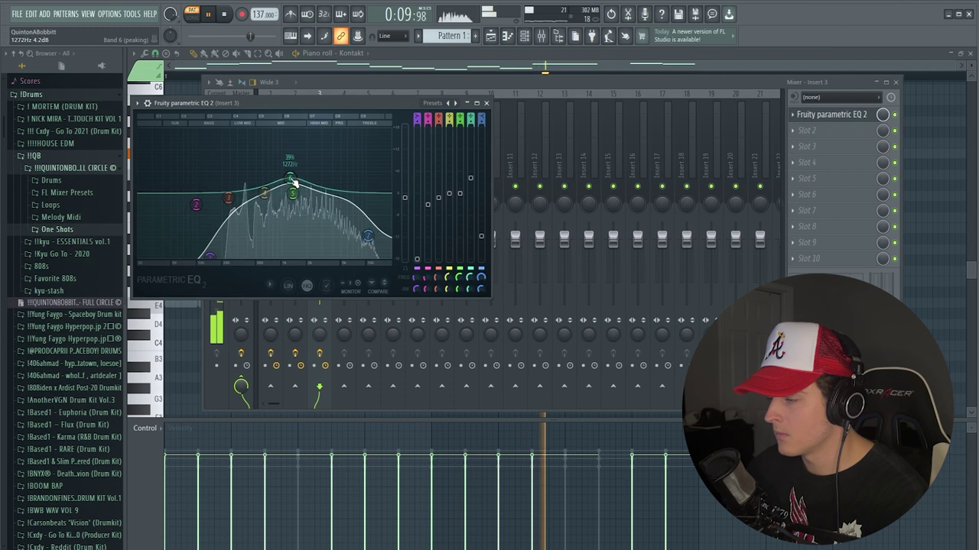
left_click(486, 103)
left_click(542, 36)
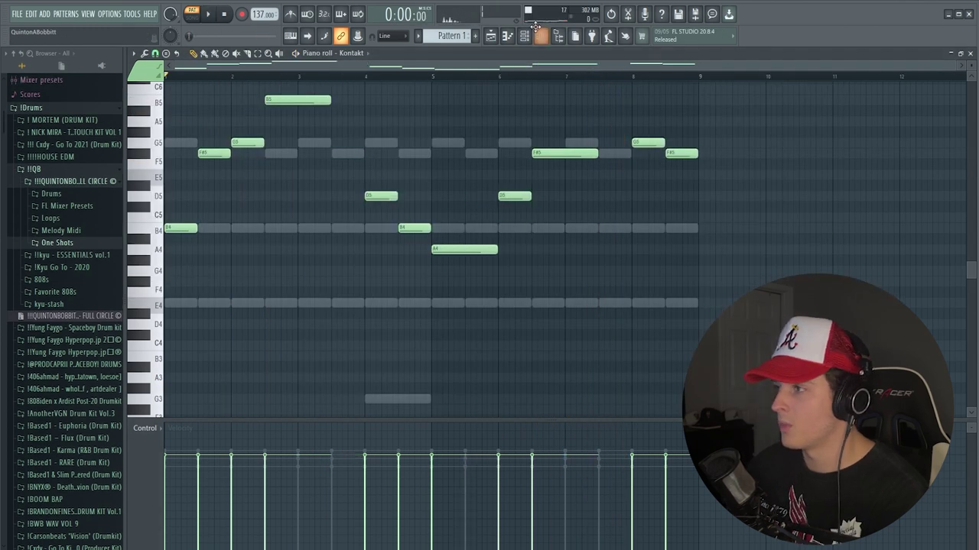
- Add the pluck - lofi one-shot from the Plucks folder as a channel and start its pattern with B4 on bar 1
left_click(526, 36)
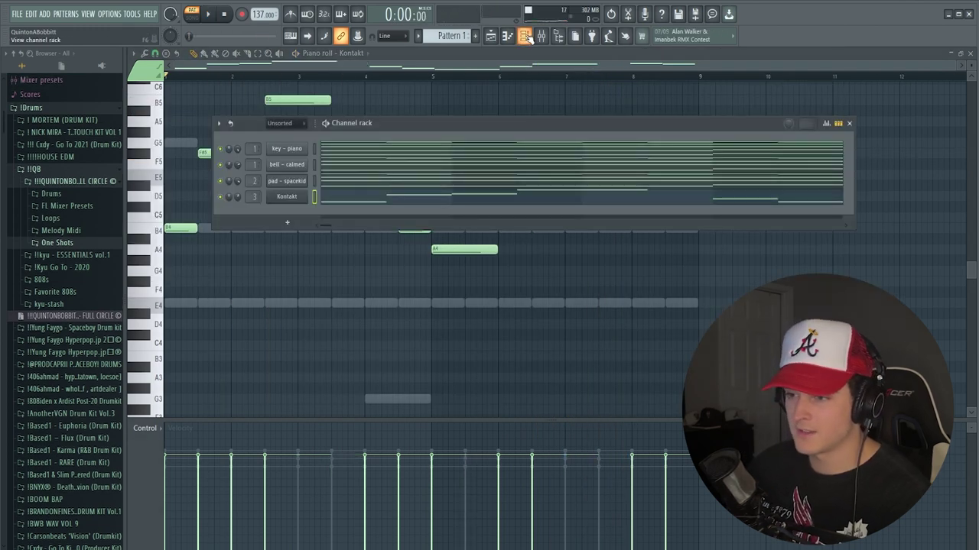
left_click(75, 244)
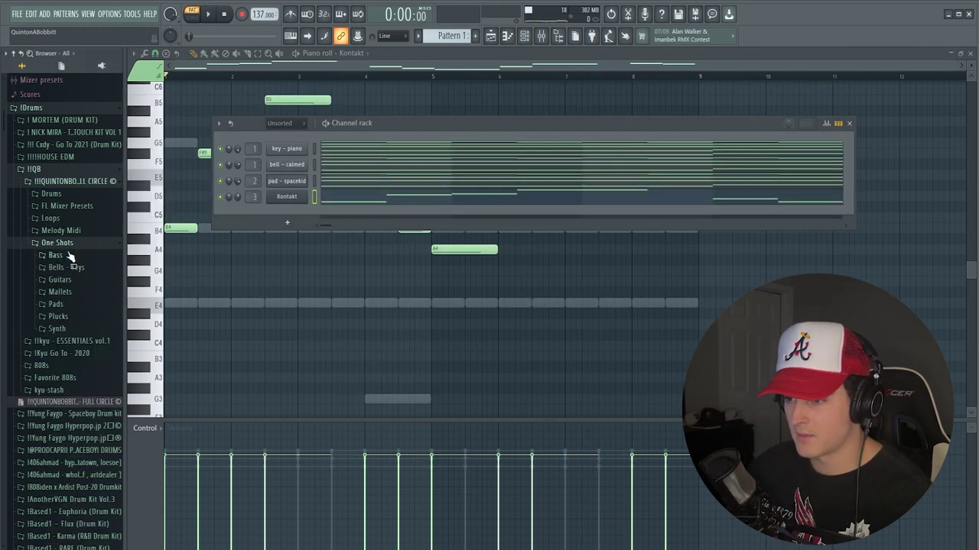
left_click(58, 317)
key("ctrl+z")
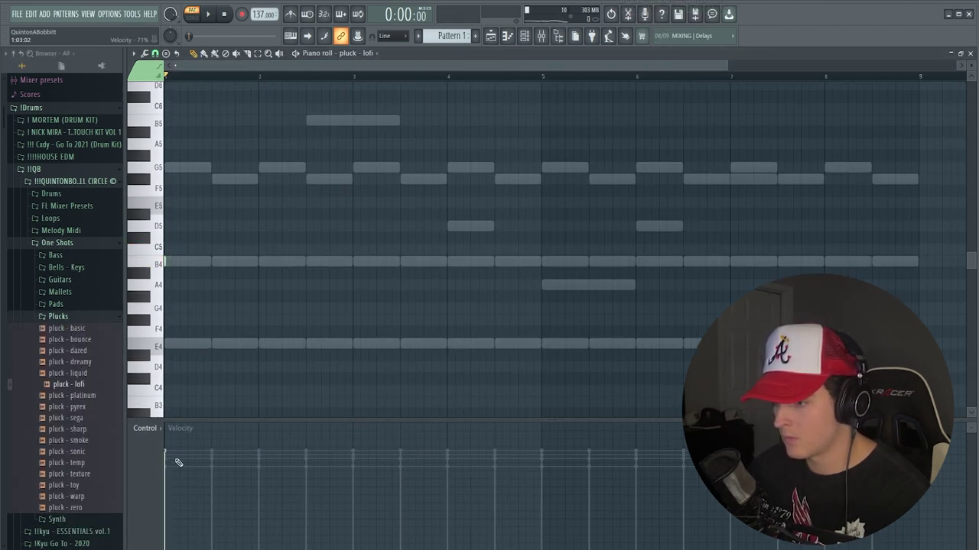
key("space")
- Place short G5, F#5, F#5, G5, G5, F#5 and F#5 pluck notes on the remaining beats of bars 1 and 2
left_click(188, 169)
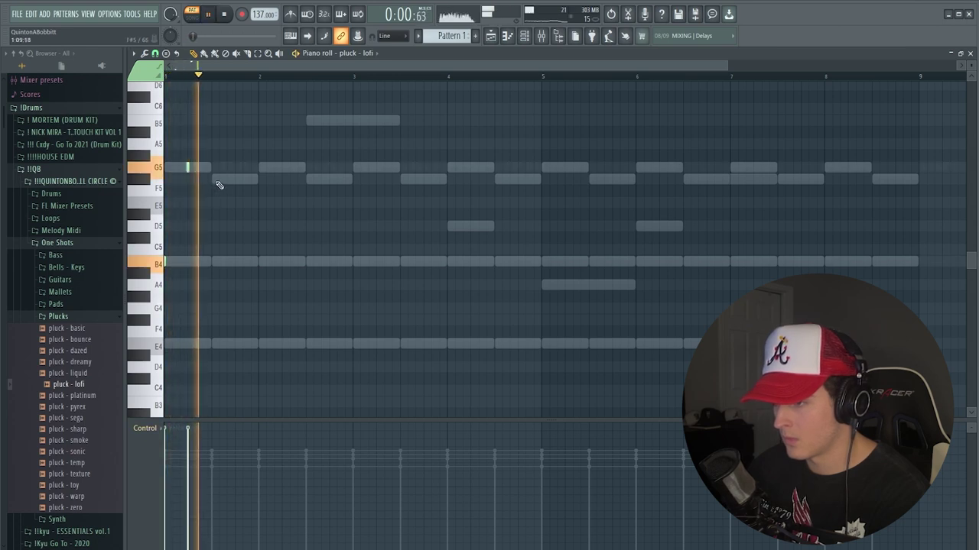
left_click(212, 179)
left_click(235, 178)
left_click(258, 167)
left_click(281, 167)
left_click(307, 179)
left_click(330, 179)
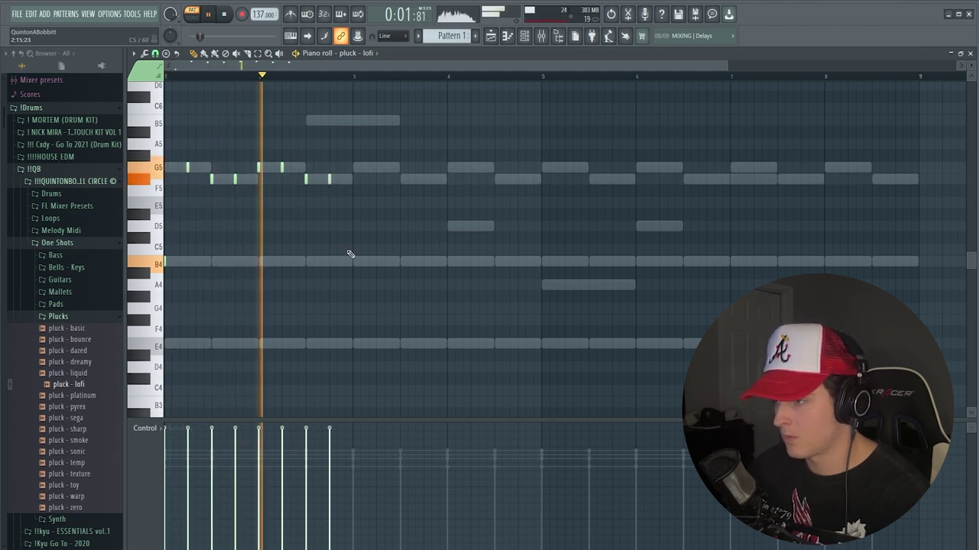
key("space")
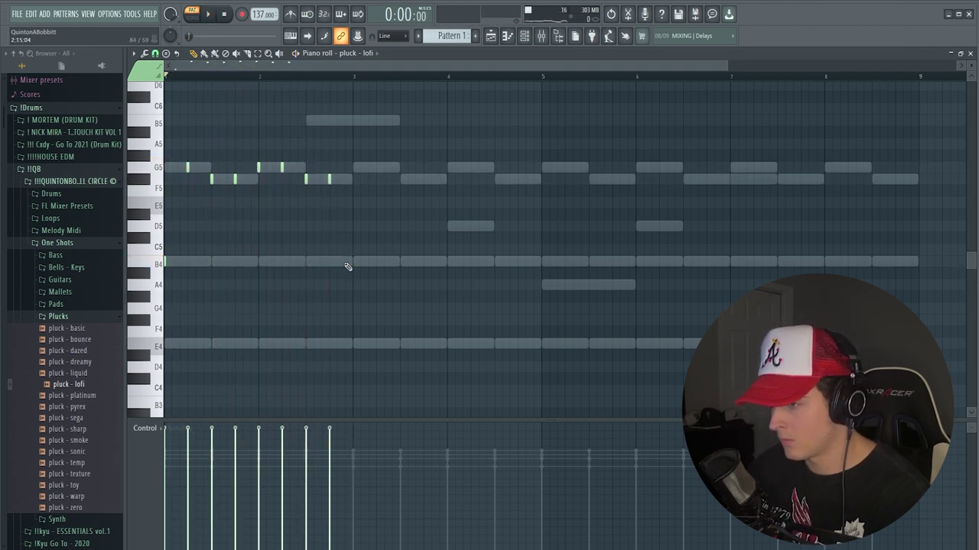
- Repeat the two-bar pluck phrase through bar 8 and replace the channel's sample with key - backend
key("space")
left_click_drag(335, 261, 357, 261)
left_click(354, 260)
key("ctrl+alt+z")
key("ctrl+alt+z")
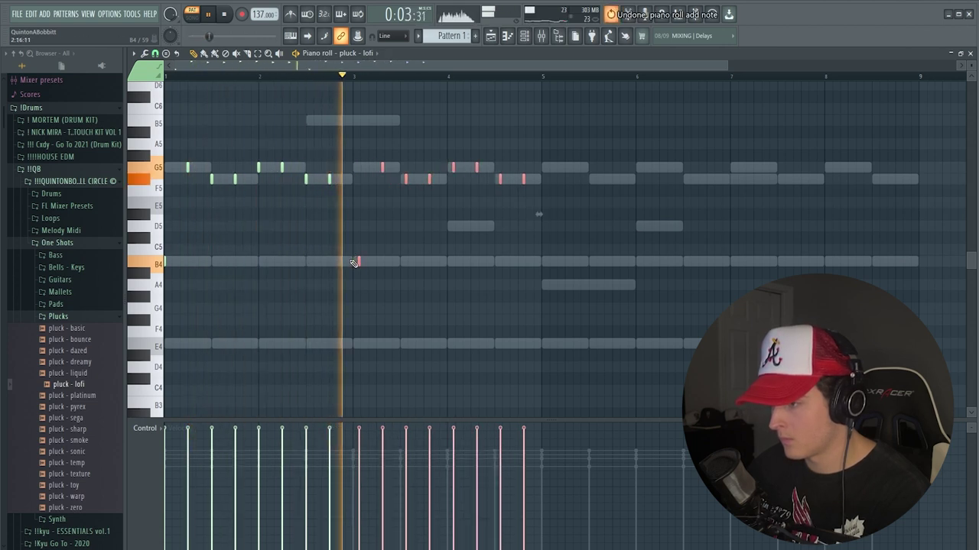
key("space")
key("space")
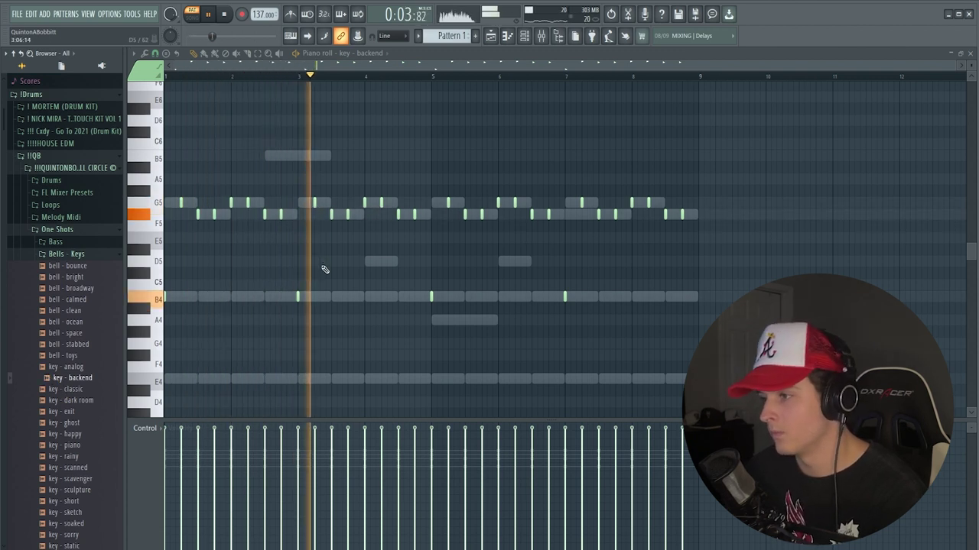
- Add a short A5 note above the F#5 on the last beat of bar 4
scroll(439, 87, "up", 3)
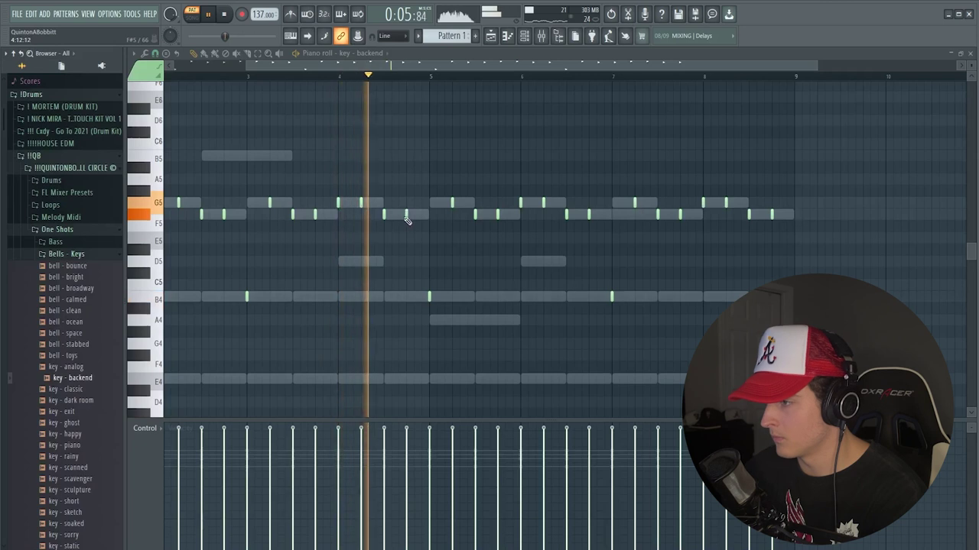
left_click(404, 178)
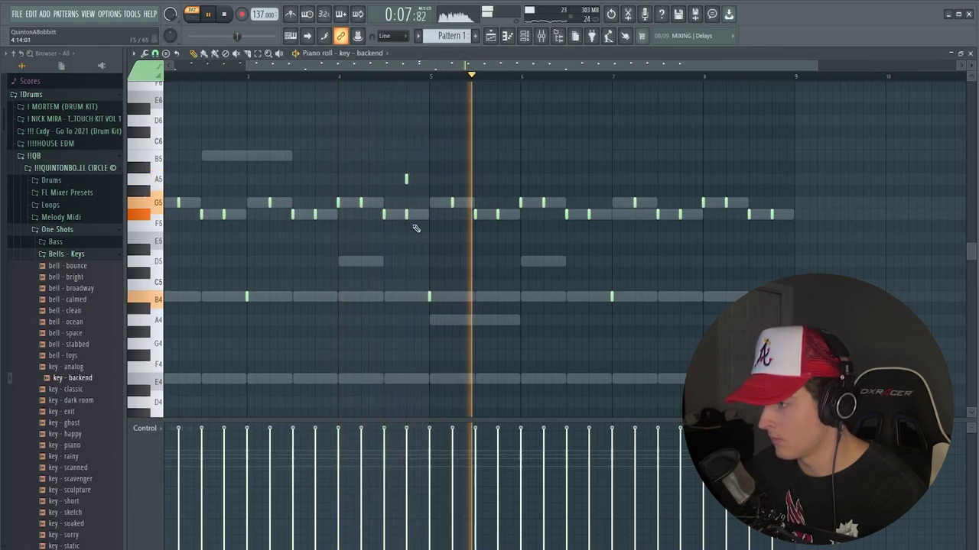
- Lower the short B4 notes at the start of bars 5 and 7 to A4 in the key - backend pattern
left_click(373, 71)
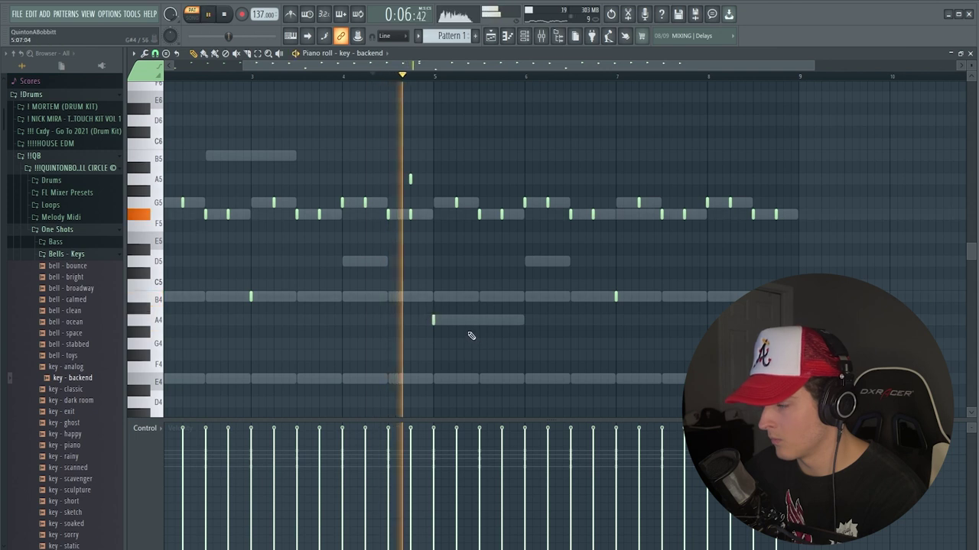
key("space")
key("space")
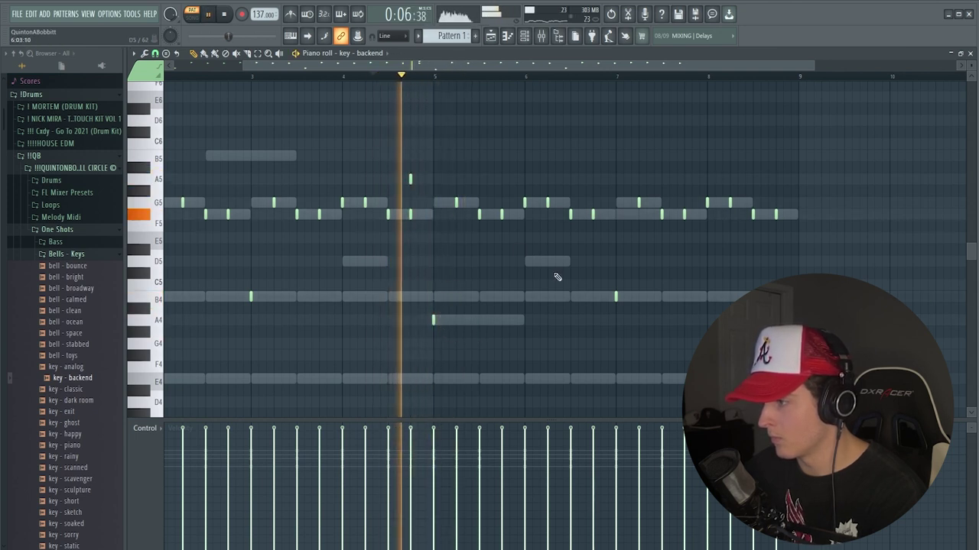
left_click(616, 319)
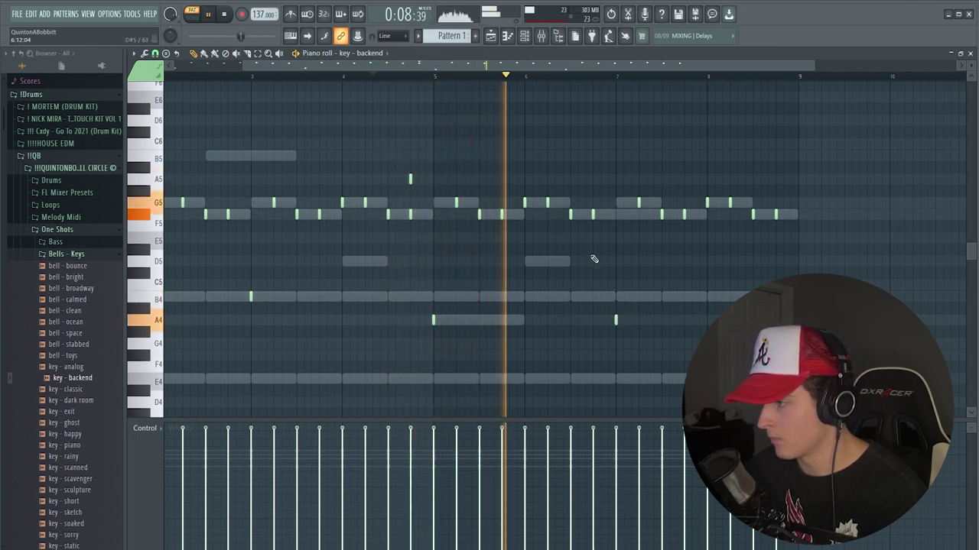
- Add short accent notes: B5 on the last beat of bar 6, and D6, B5 and A5 across bar 8
left_click(593, 157)
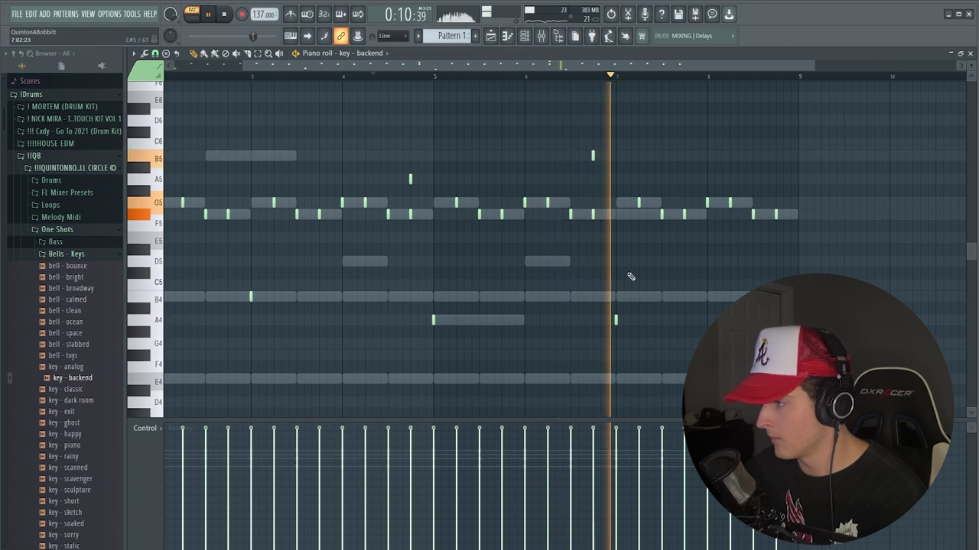
left_click(730, 144)
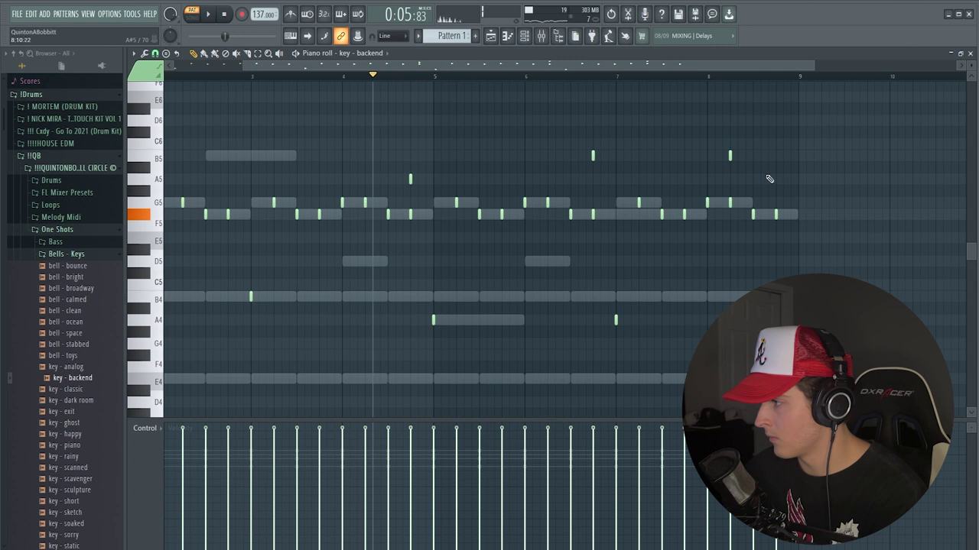
left_click(774, 179)
scroll(540, 81, "down", 2)
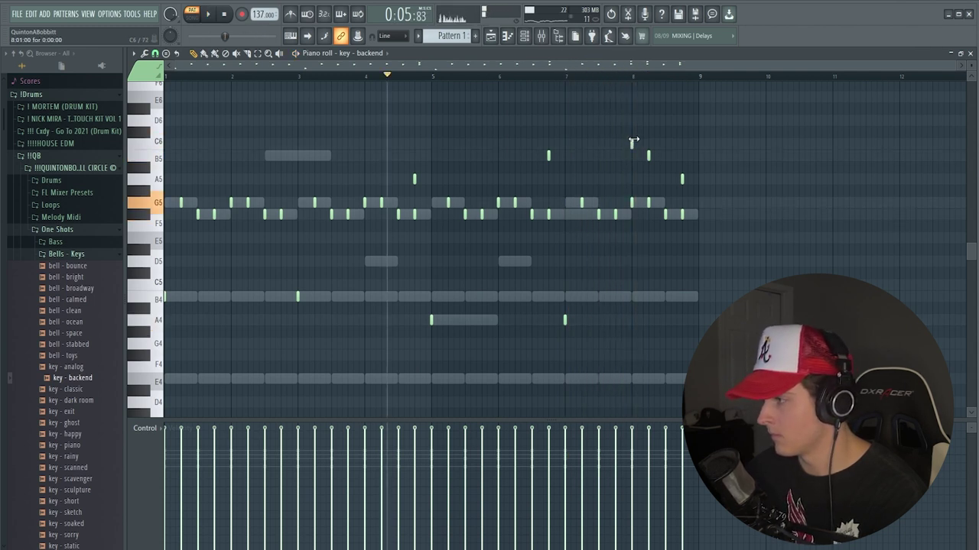
left_click(526, 76)
right_click(631, 180)
left_click(632, 120)
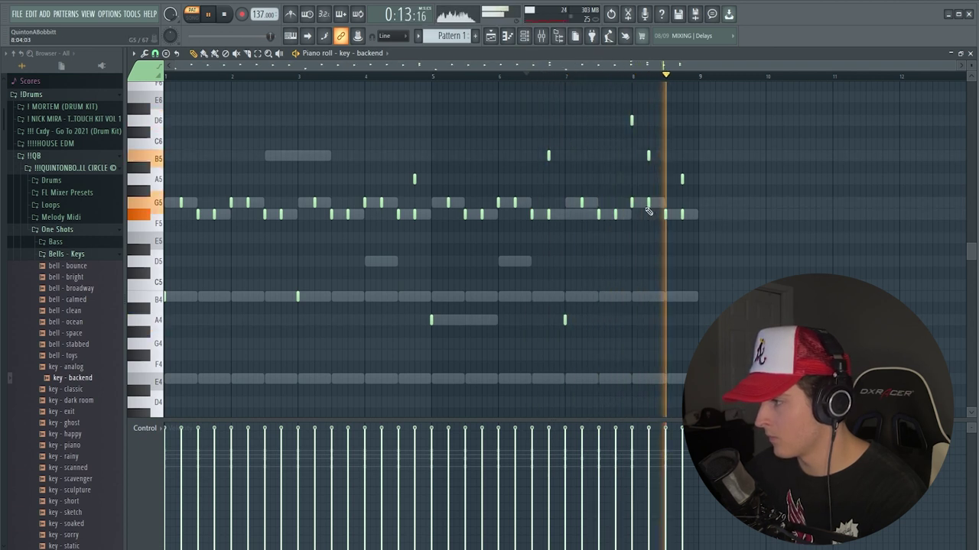
- Add ValhallaVintageVerb at 33.6% mix and Delay ETERNITY to Insert 4, the key - backend channel's mixer track
key("space")
key("F6")
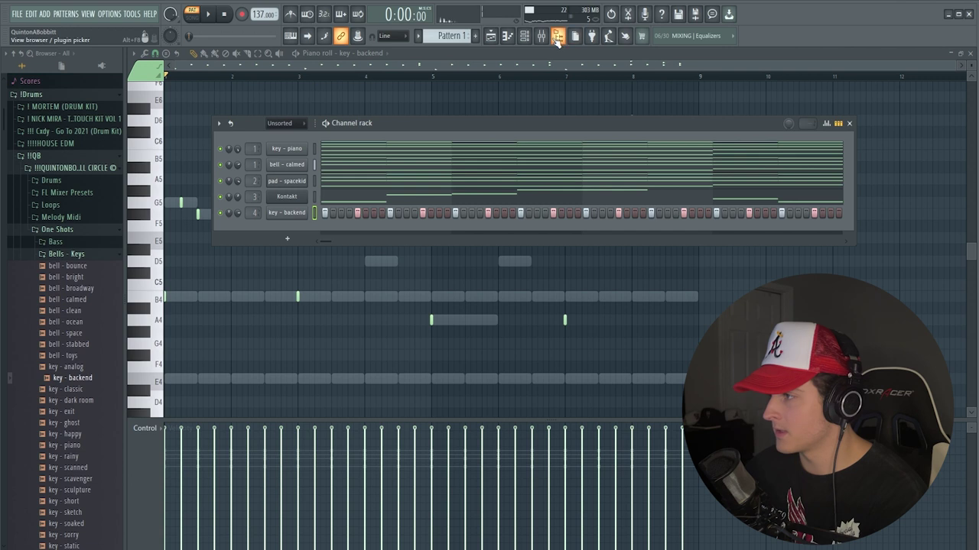
left_click(543, 37)
left_click(811, 117)
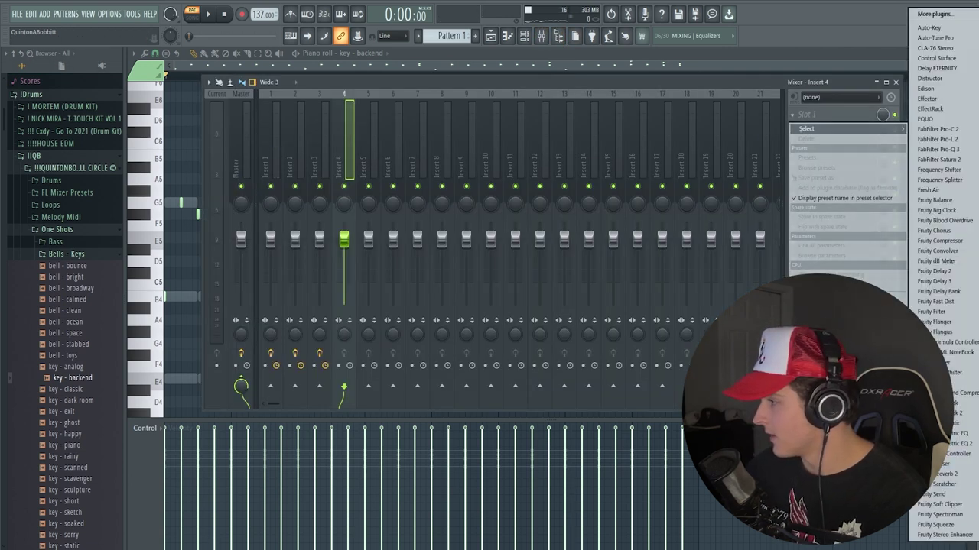
left_click(975, 306)
left_click_drag(239, 229, 180, 273)
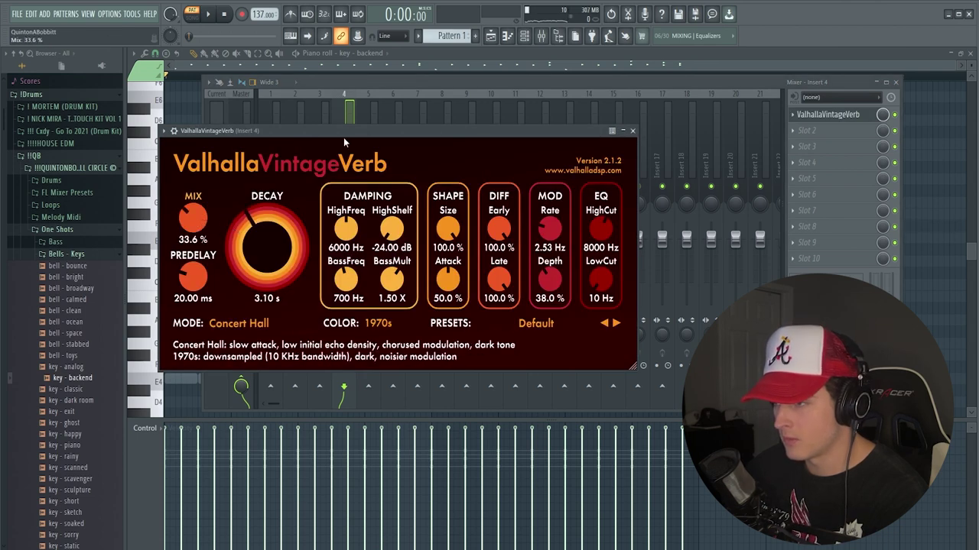
left_click_drag(372, 130, 397, 132)
key("space")
left_click(656, 132)
left_click(807, 133)
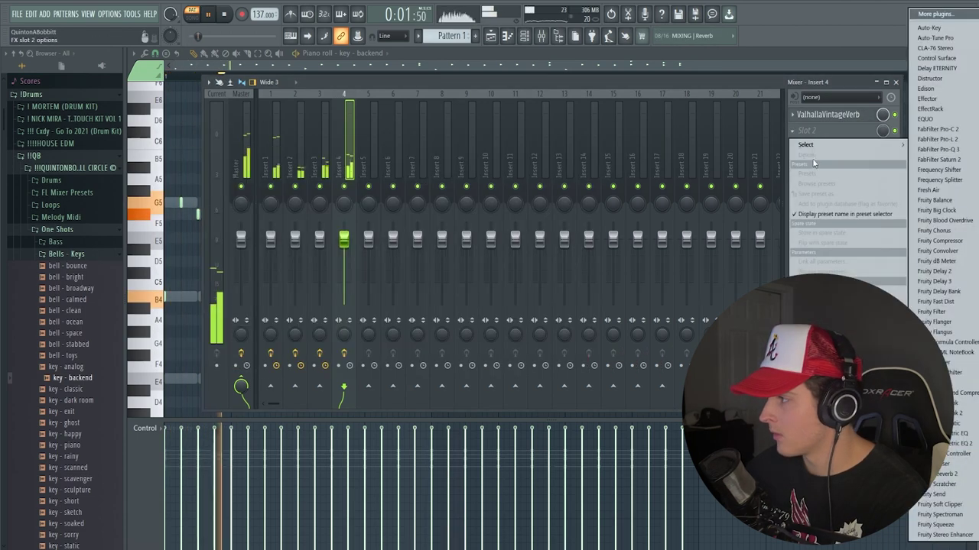
left_click(936, 68)
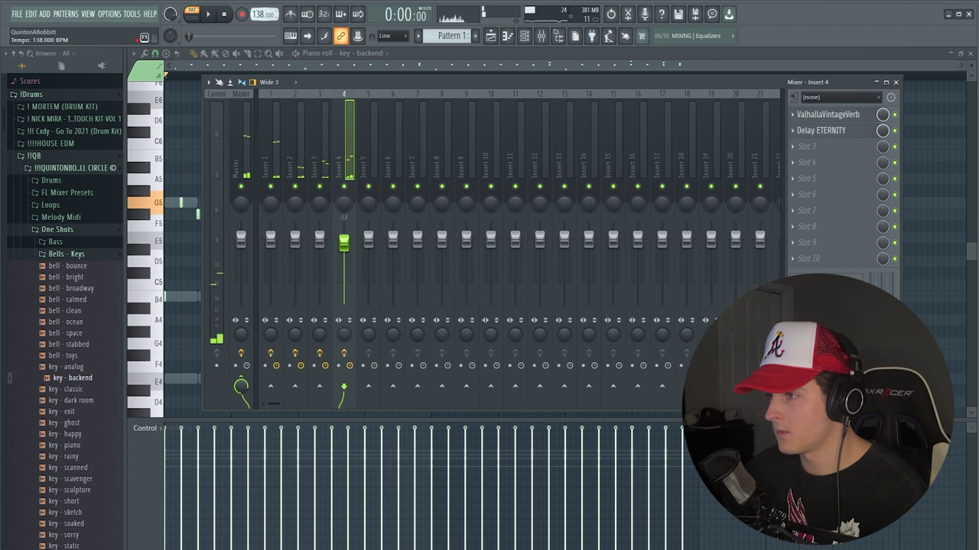
- Set the project tempo to 139 BPM during playback and return to the piano roll
key("space")
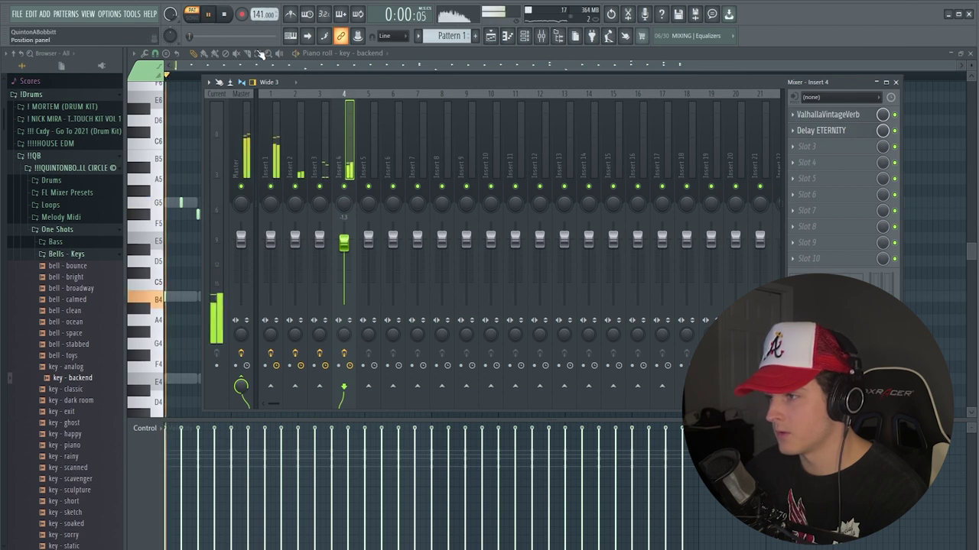
left_click_drag(260, 14, 260, 18)
key("F9")
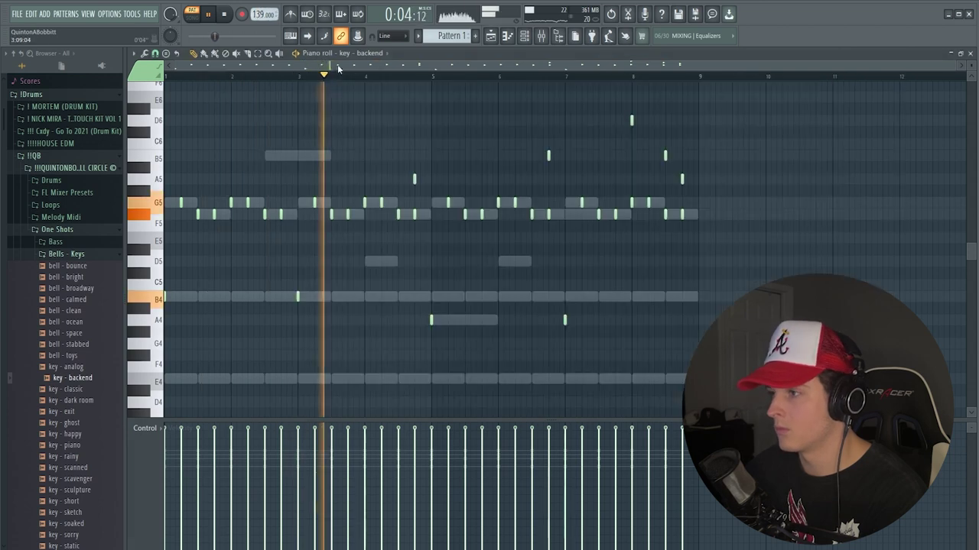
- Open the Bass one-shots folder and add bass - metal as a new channel
key("F6")
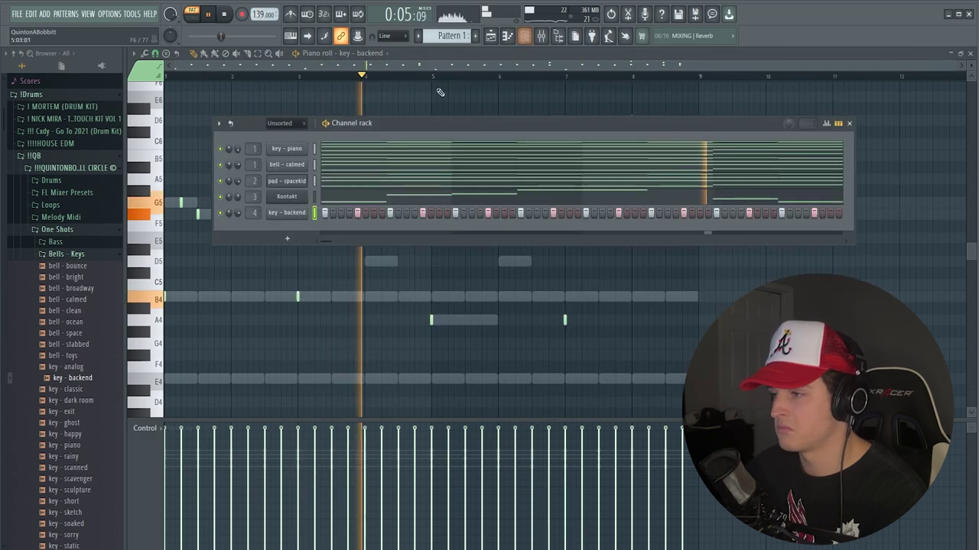
left_click(55, 241)
key("space")
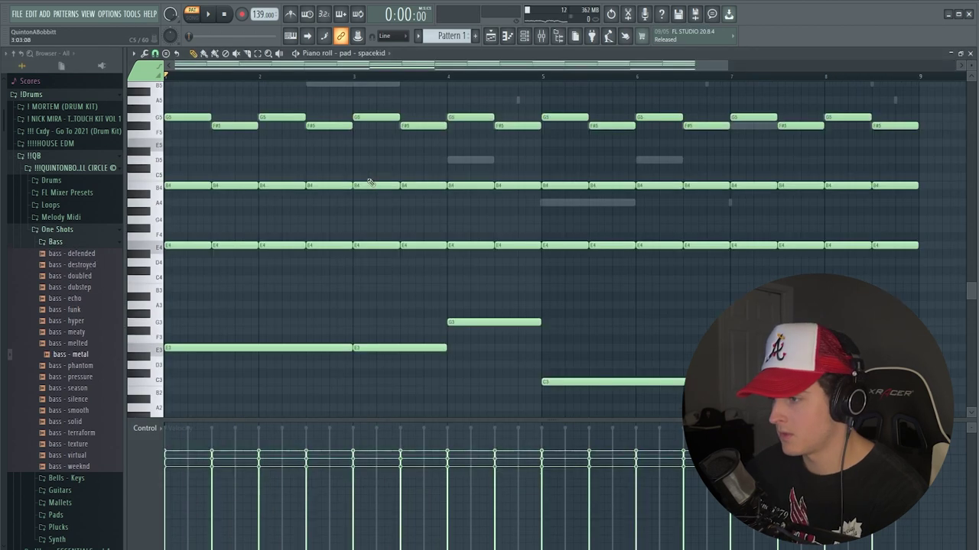
- Copy the low root notes from the pad - spacekid pattern into the bass - metal channel's piano roll
scroll(329, 230, "down", 3)
left_click_drag(187, 299, 893, 258)
left_click_drag(855, 368, 165, 219)
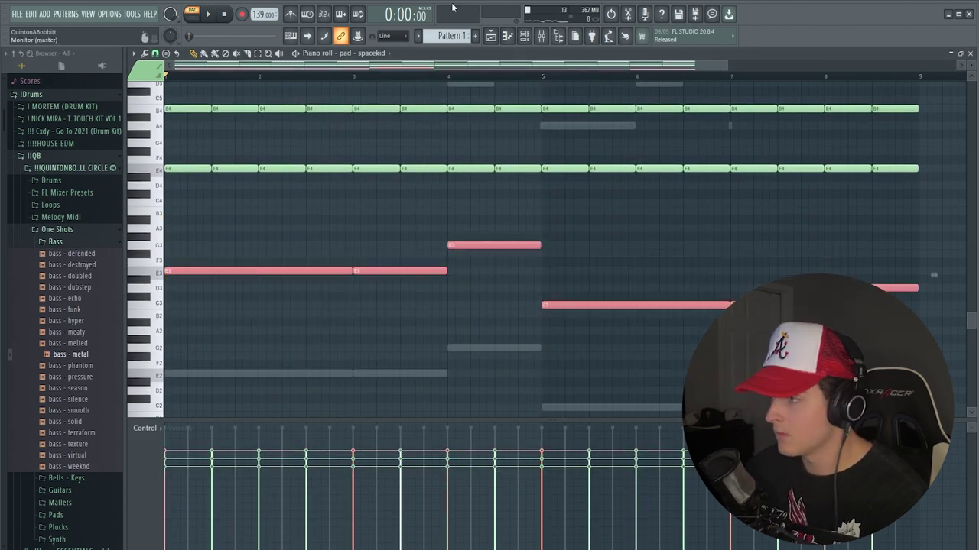
left_click(531, 40)
right_click(285, 232)
left_click(314, 231)
key("ctrl+v")
scroll(248, 240, "down", 3)
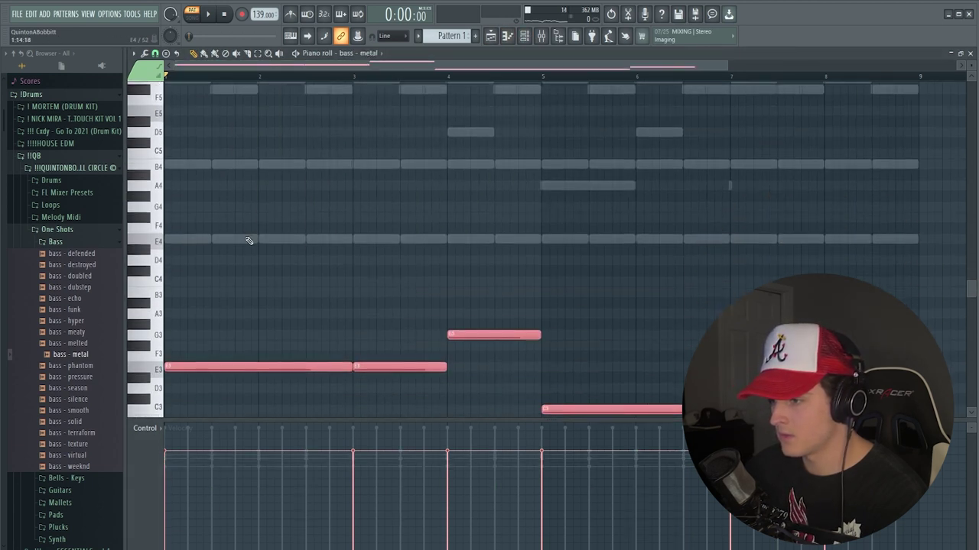
- Raise the pasted bass notes two octaves so the line starts on E5, and deselect them during playback
key("ctrl+Up")
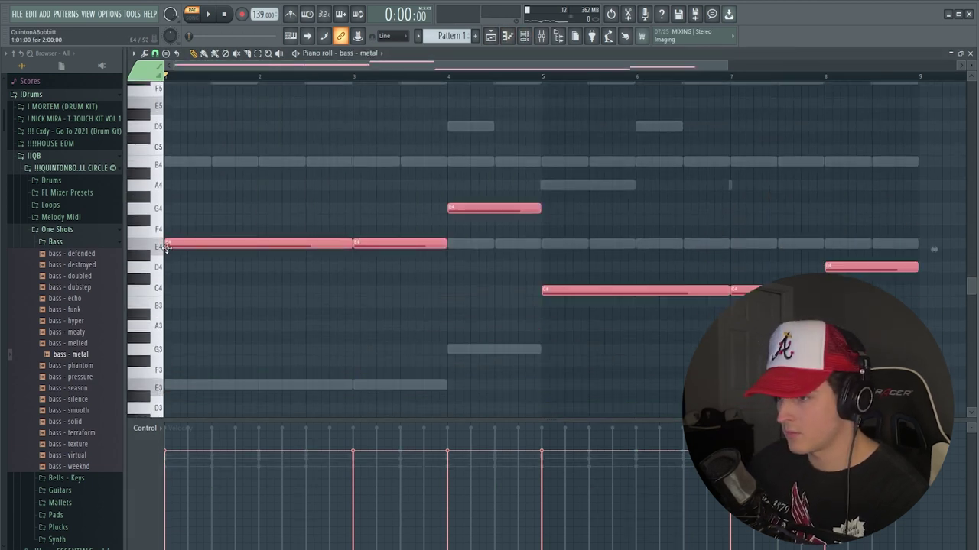
key("ctrl+Up")
key("space")
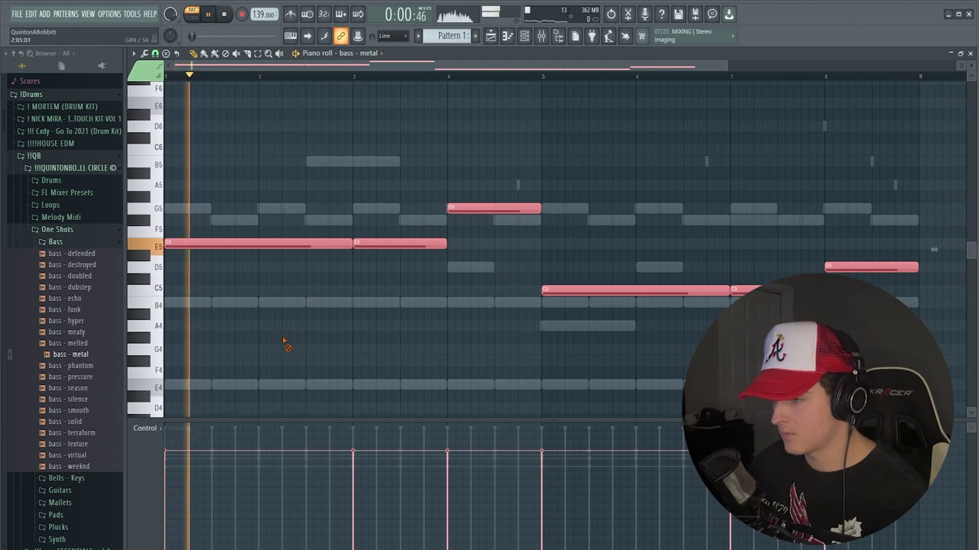
left_click(286, 343, "ctrl")
- Raise the bass - metal channel's volume to about 96% and play back the pattern
left_click(526, 38)
left_click_drag(236, 229, 236, 220)
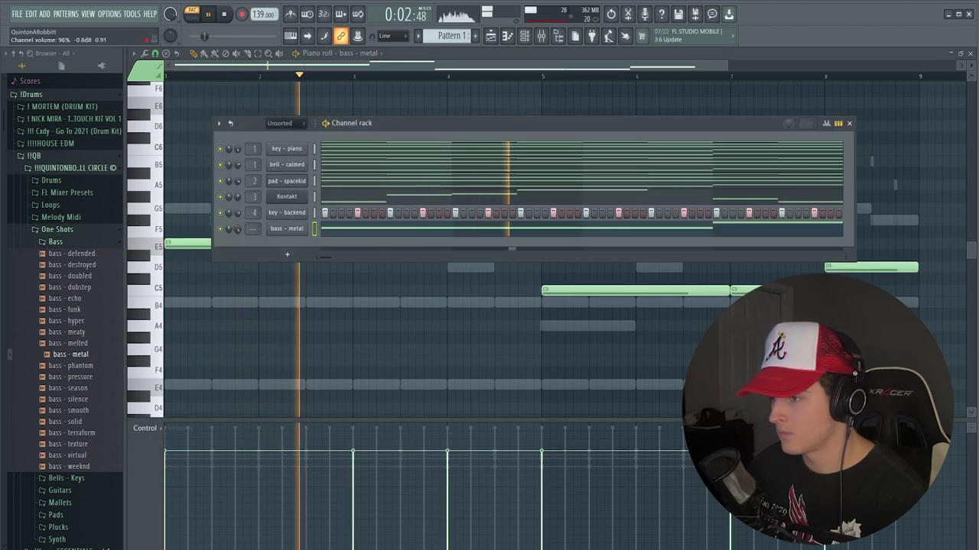
key("space")
key("space")
key("space")
- Replace the bass channel's sample with bass - smooth and lower its notes one octave to start on E4
left_click(64, 266)
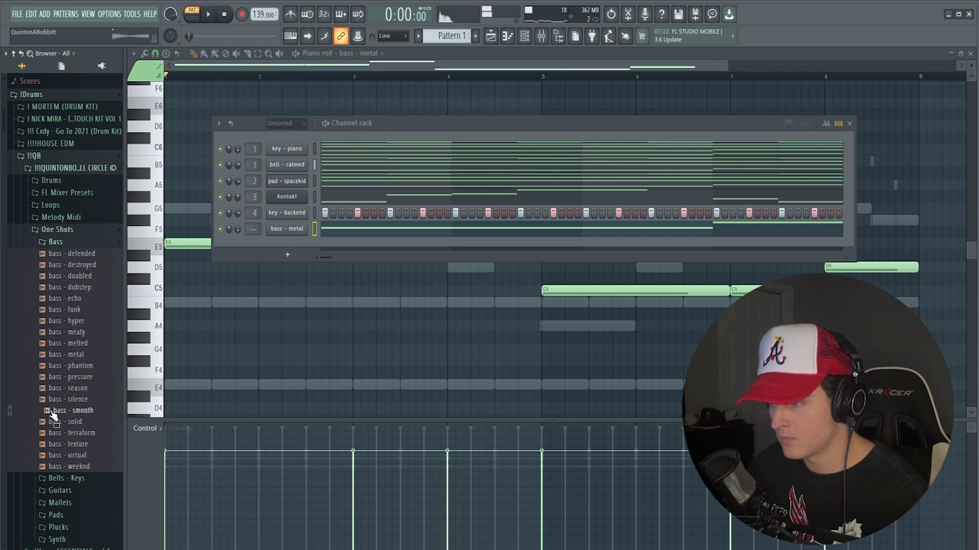
left_click_drag(52, 413, 286, 228)
key("space")
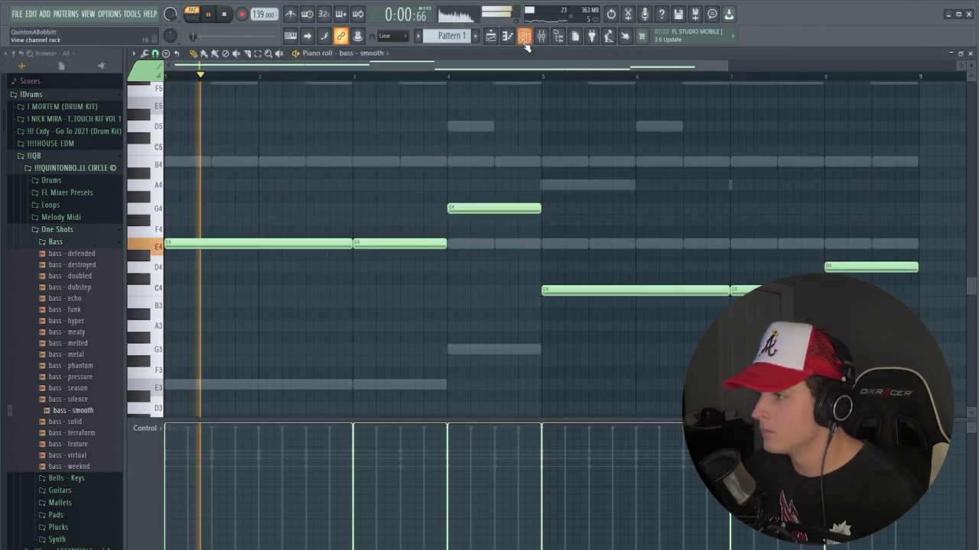
- Route the bass - smooth channel to mixer Insert 6 and show the mixer
left_click(525, 38)
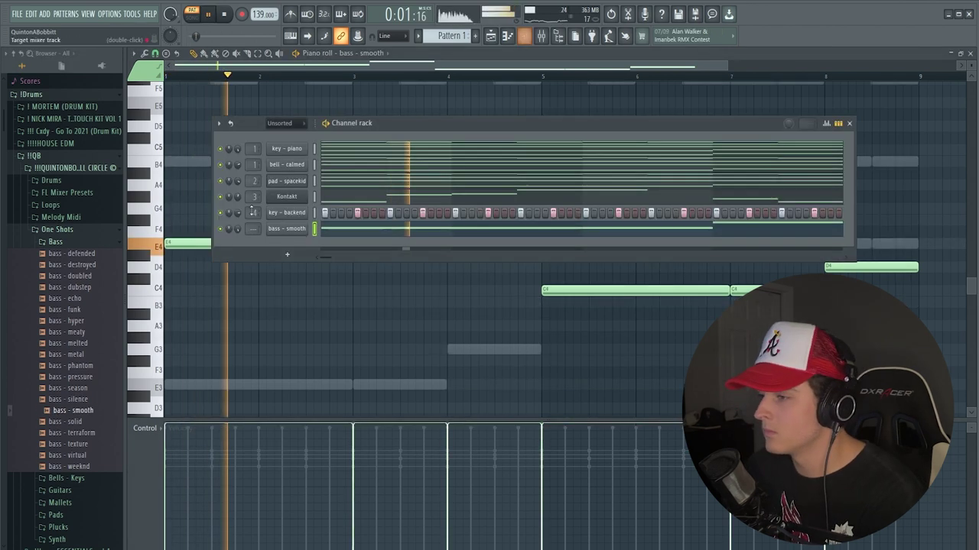
left_click(542, 38)
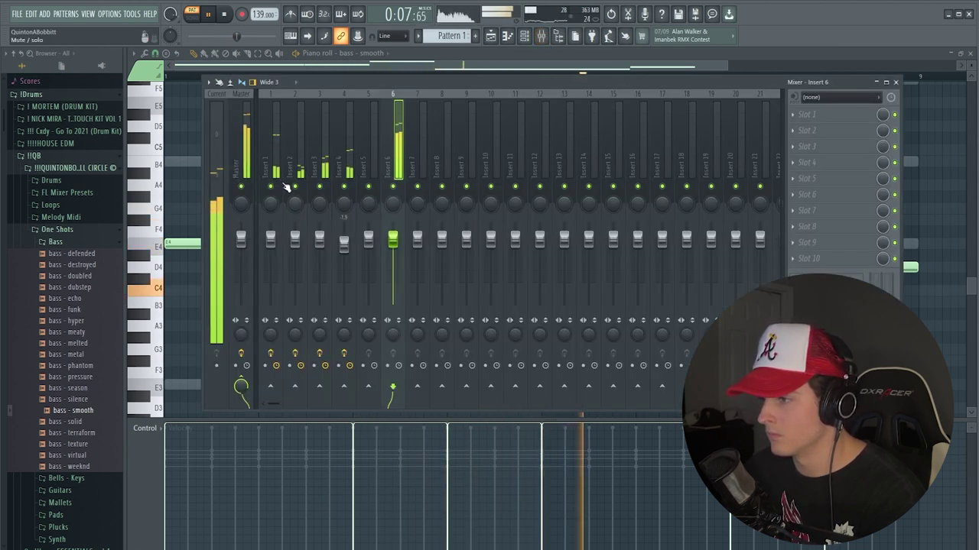
- Select mixer Inserts 1 to 4 and route them only to Insert 5
left_click_drag(271, 189, 343, 189)
right_click(368, 386)
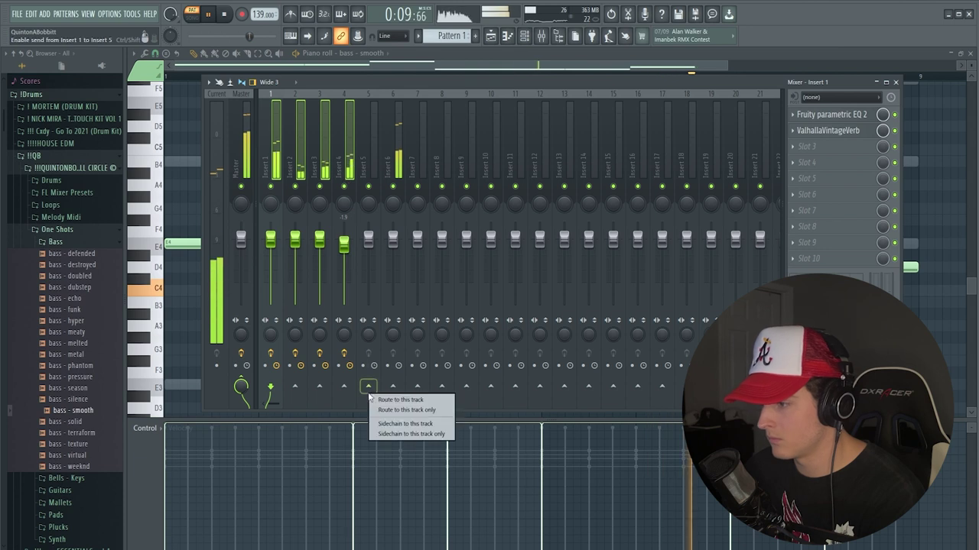
left_click(406, 410)
- Add Fruity parametric EQ 2 to Insert 5 with the 20Hz + 18kHz cut preset and move its low cut to 126 Hz
left_click(373, 160)
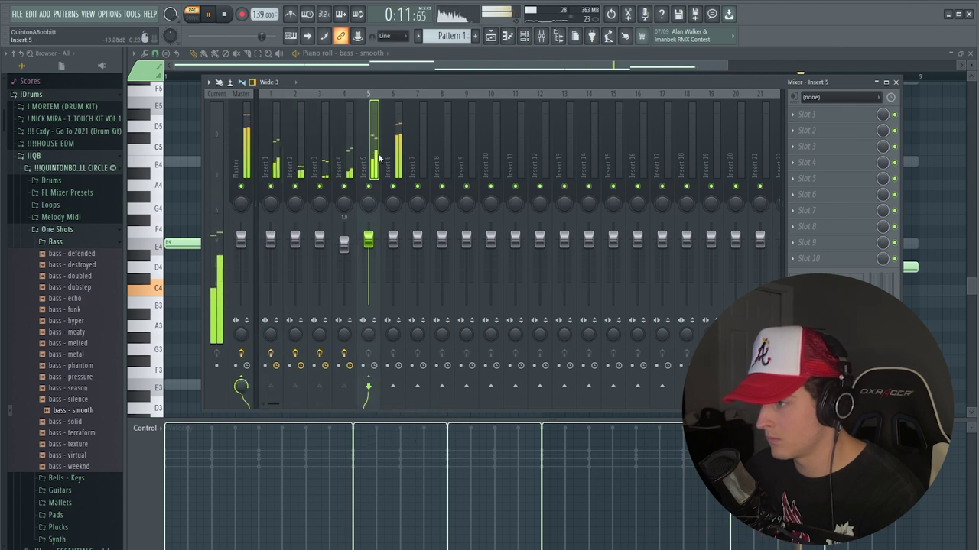
left_click(811, 114)
left_click(965, 443)
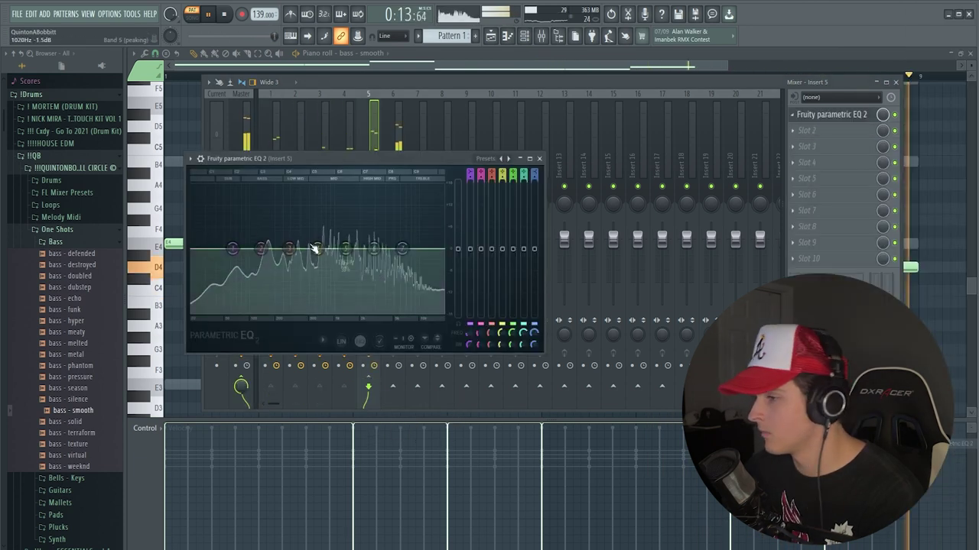
left_click_drag(236, 253, 235, 277)
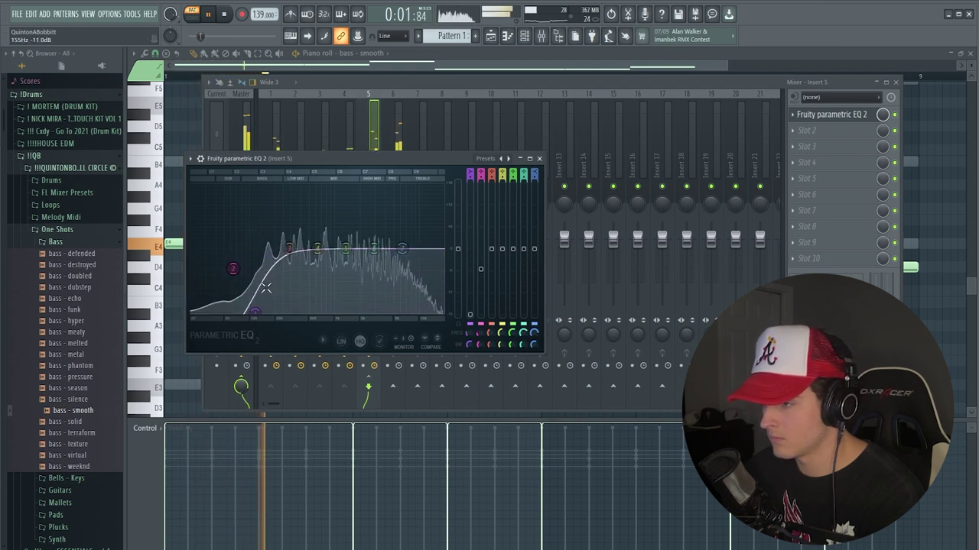
left_click(508, 159)
left_click_drag(196, 246, 259, 249)
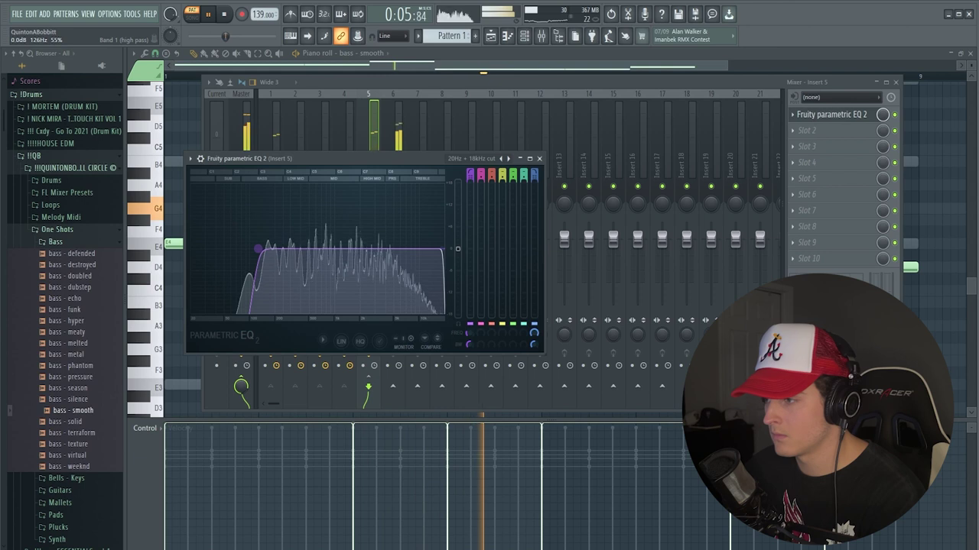
key("space")
left_click(539, 159)
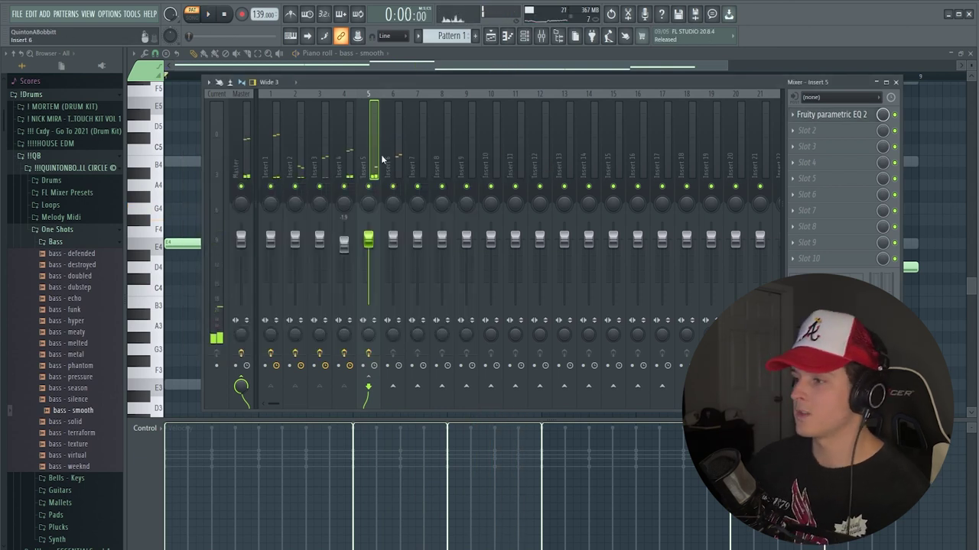
left_click_drag(276, 169, 359, 158)
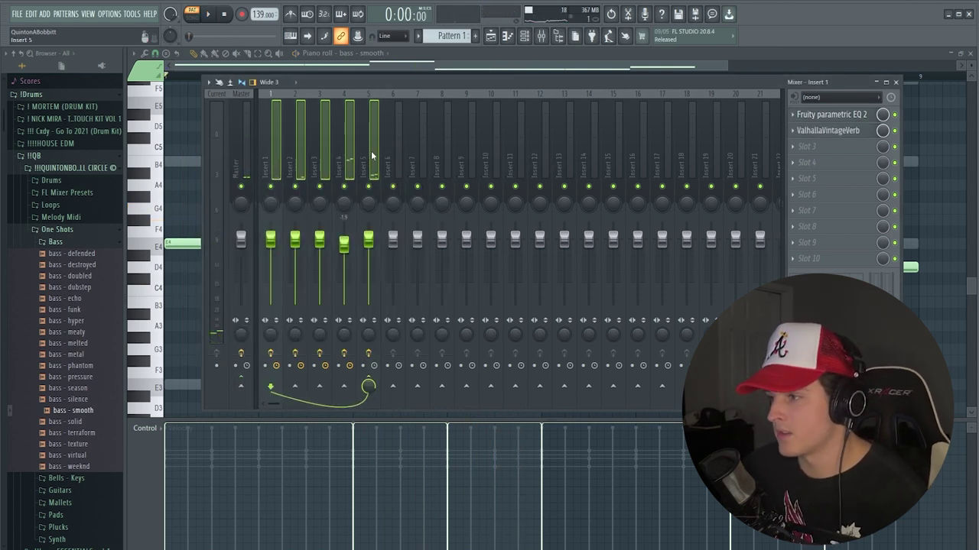
left_click(372, 146)
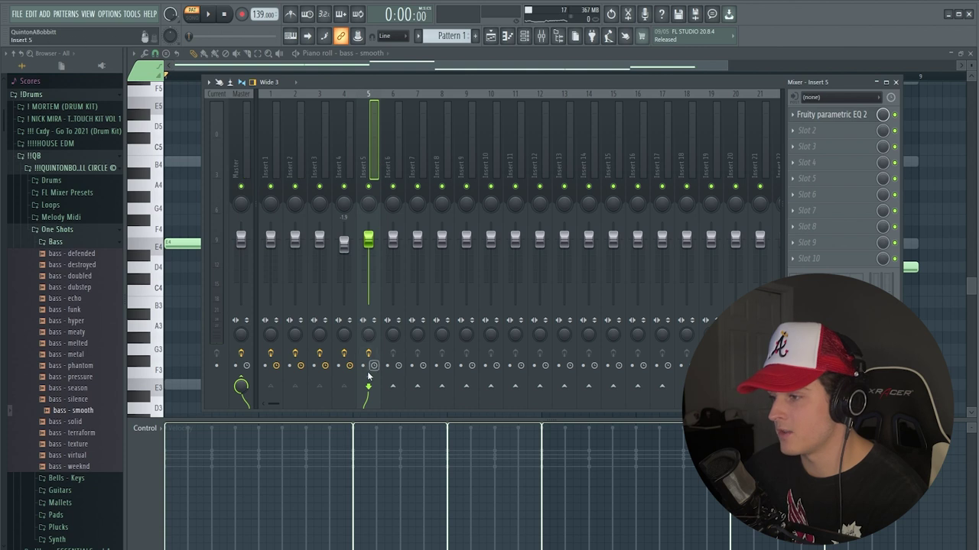
right_click(444, 388)
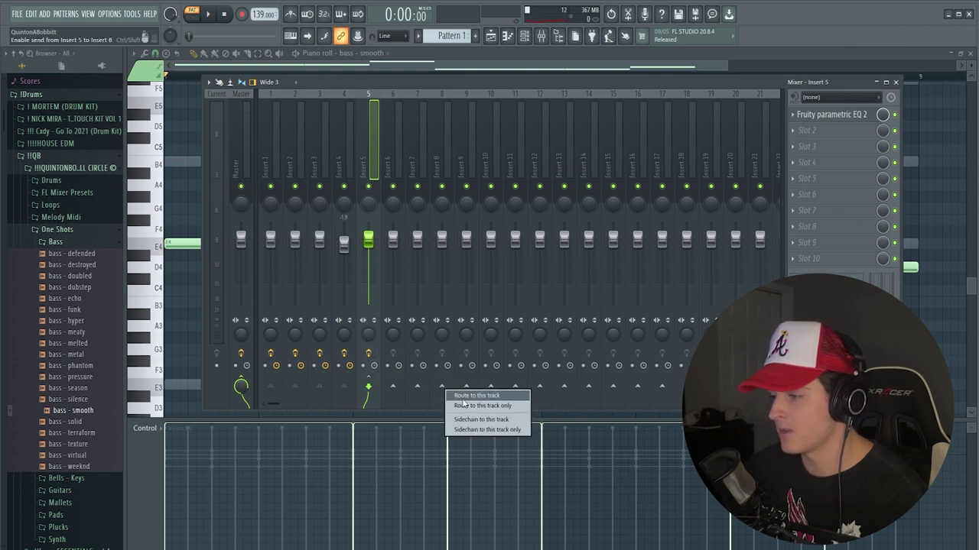
left_click(372, 142)
left_click(823, 116)
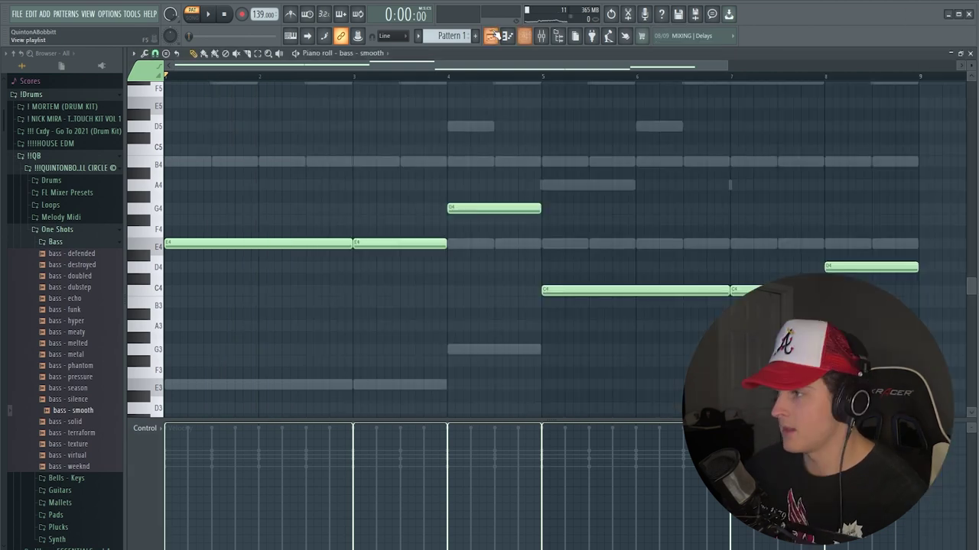
- Split Pattern 1 by channel in the playlist and place the six resulting patterns on tracks 1 to 6 from bar 1
key("F5")
right_click(173, 92)
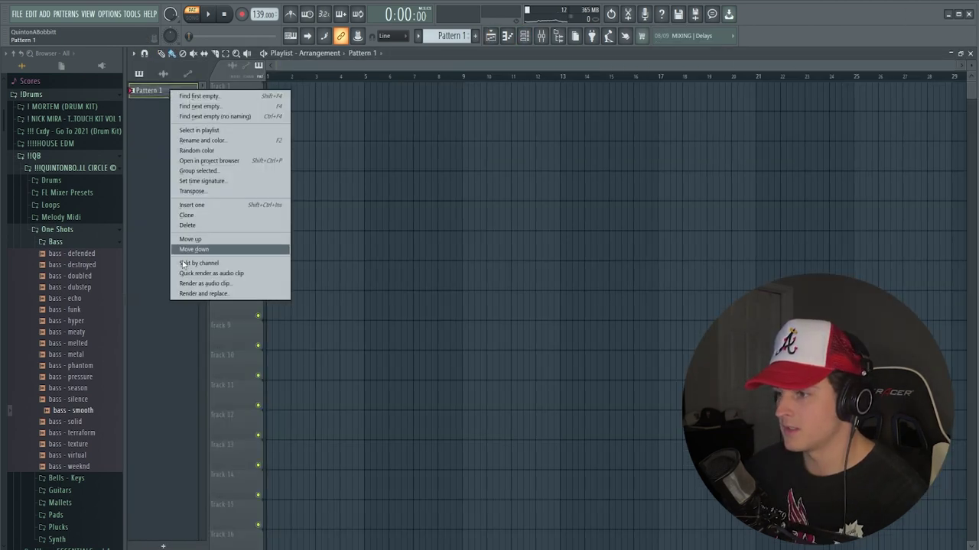
left_click(217, 264)
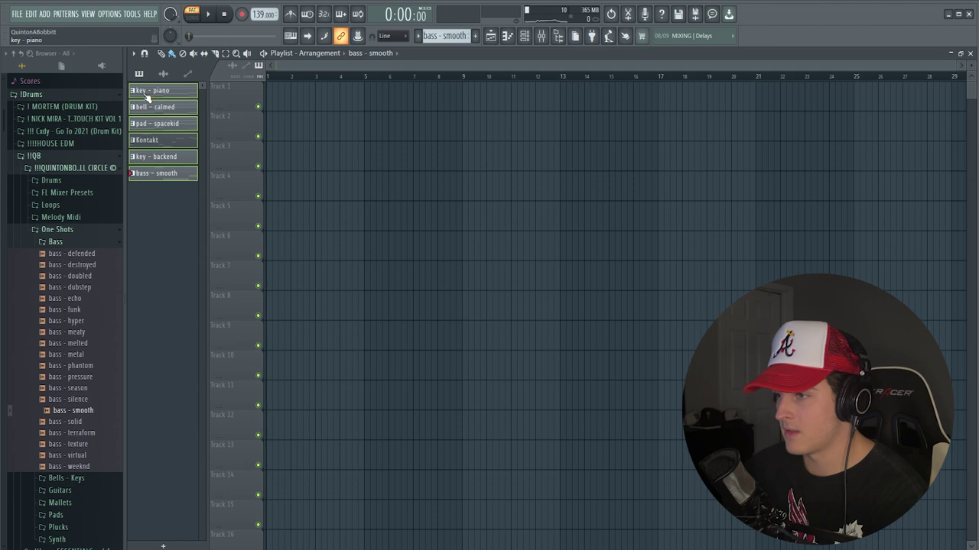
left_click_drag(147, 97, 316, 101)
scroll(311, 76, "up", 2)
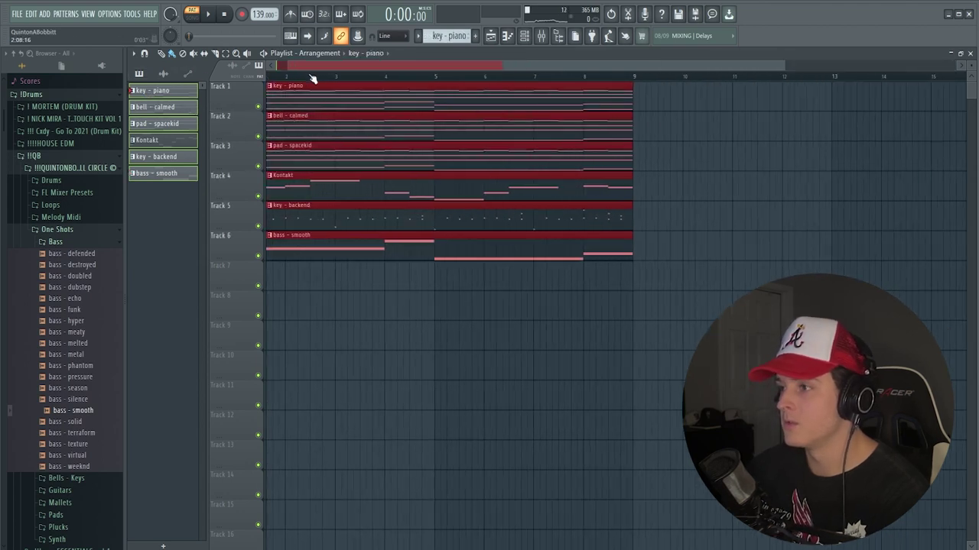
- Duplicate the six clips along the playlist into repeats and solo stems, and export the song as the static - 139BPM WAV and MP3
scroll(312, 76, "down", 1)
key("ctrl+b")
key("ctrl+b")
scroll(349, 124, "down", 1)
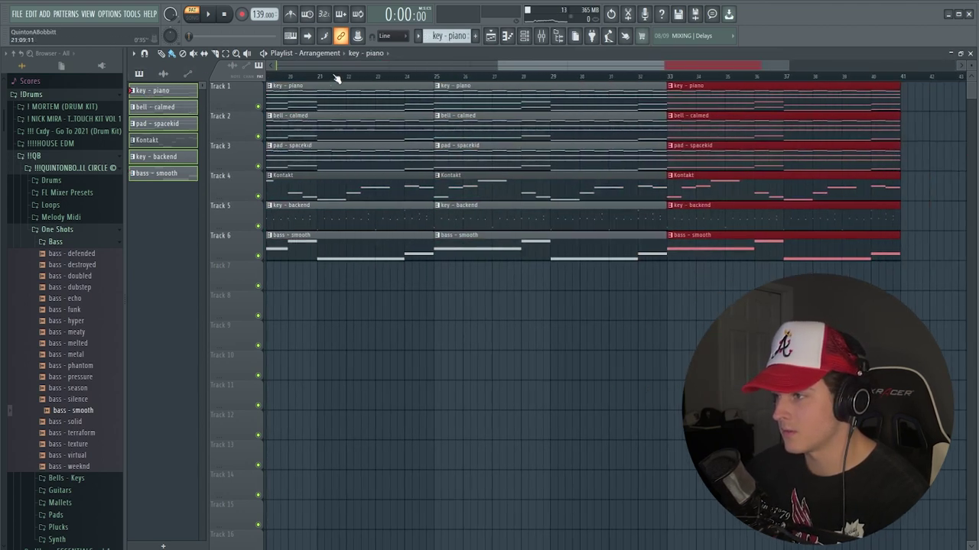
key("ctrl+b")
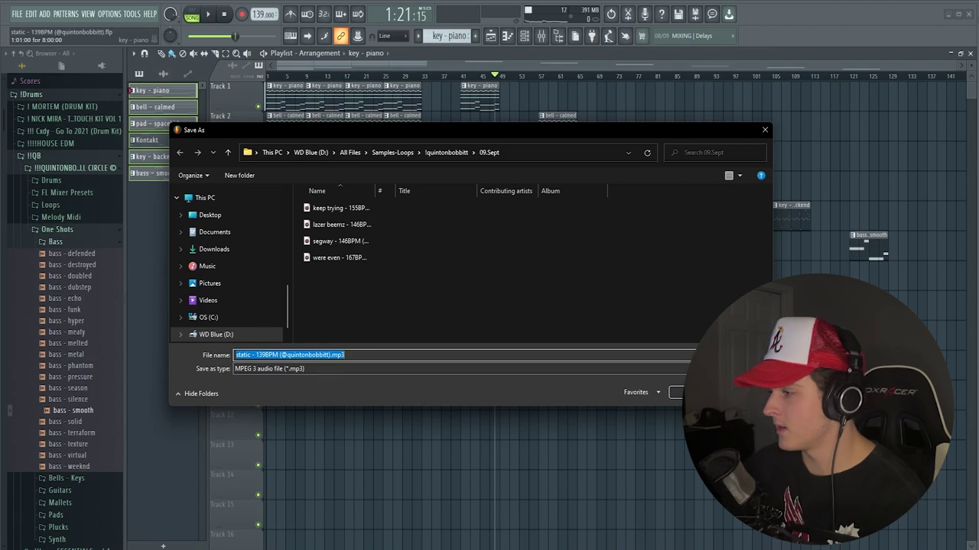
key("Return")
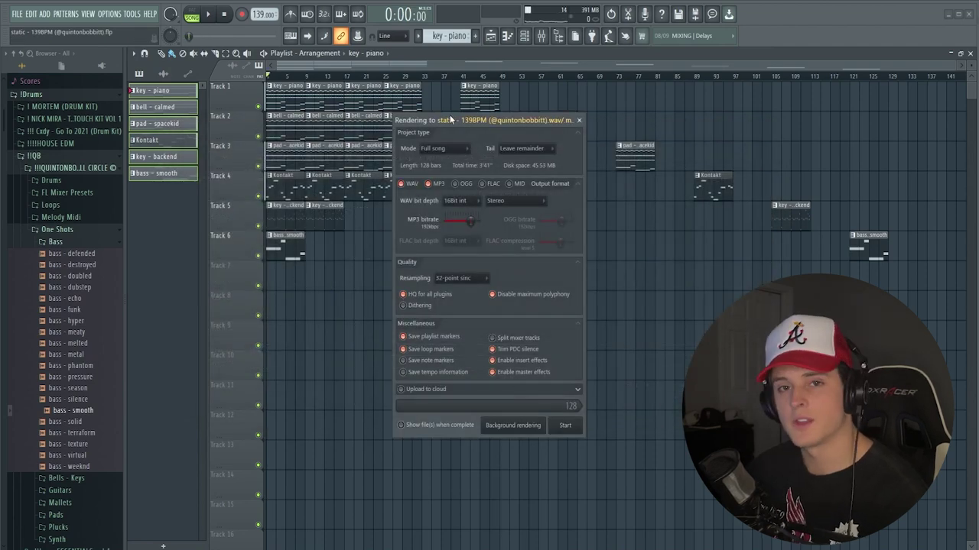
- Start a new project from the Empty template, collapse the !Drums folder and expand the !Loops folder in the browser
left_click(16, 13)
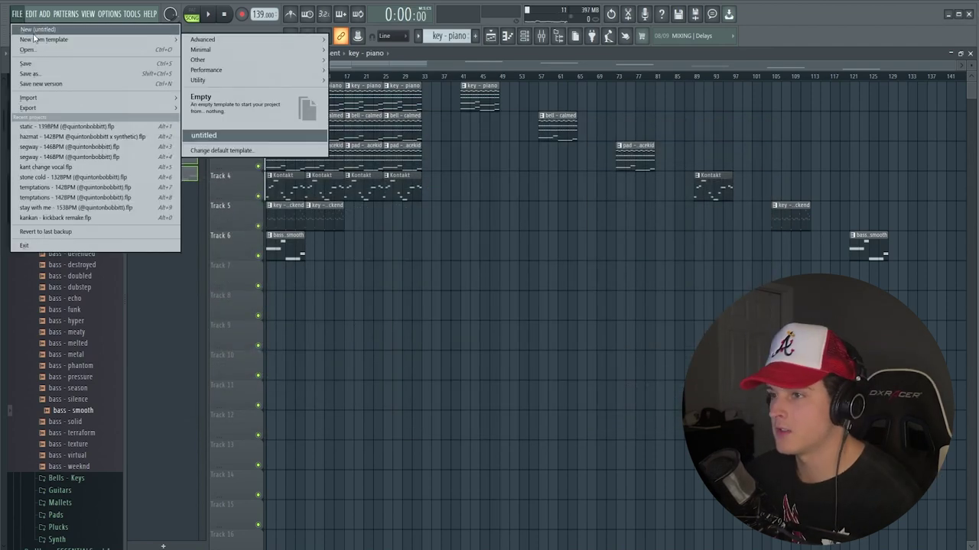
left_click(222, 100)
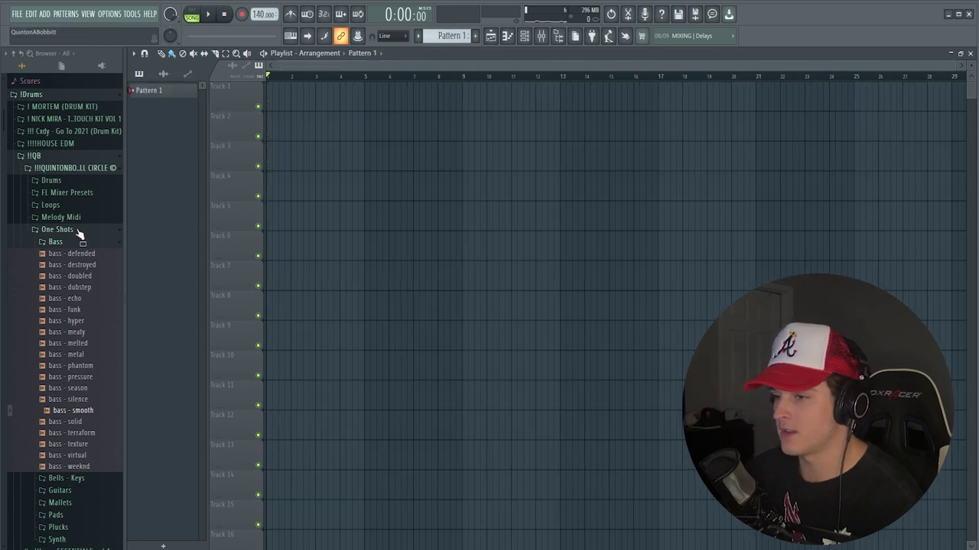
left_click(35, 156)
left_click(35, 98)
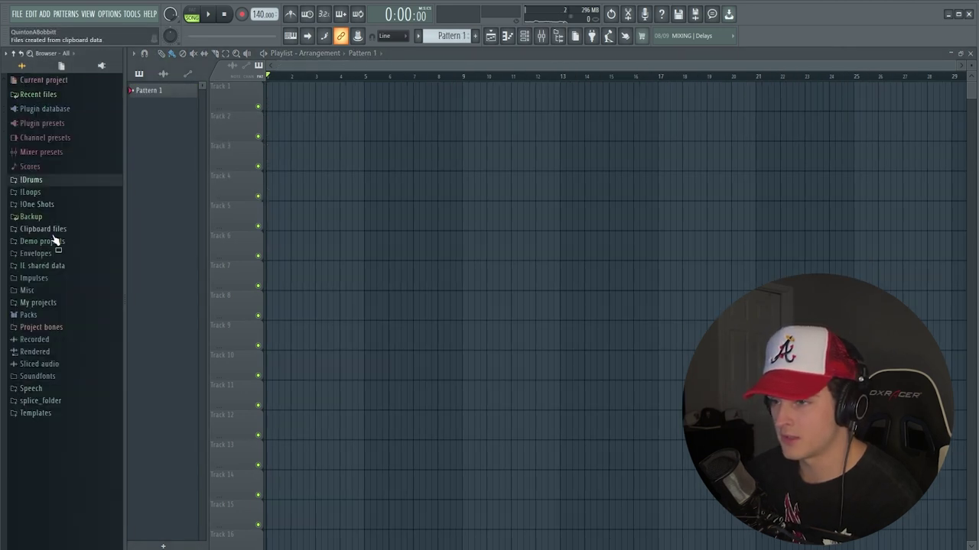
left_click(35, 192)
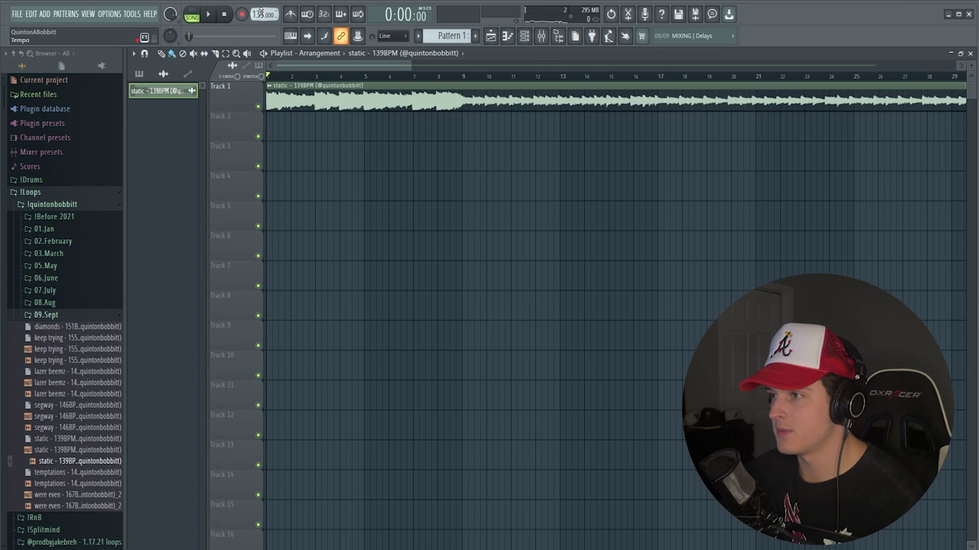
- Repeat the six loop clips twice up to bar 25, deleting both repeats on track 6 and the last repeats on tracks 4 and 5
scroll(322, 81, "down", 4)
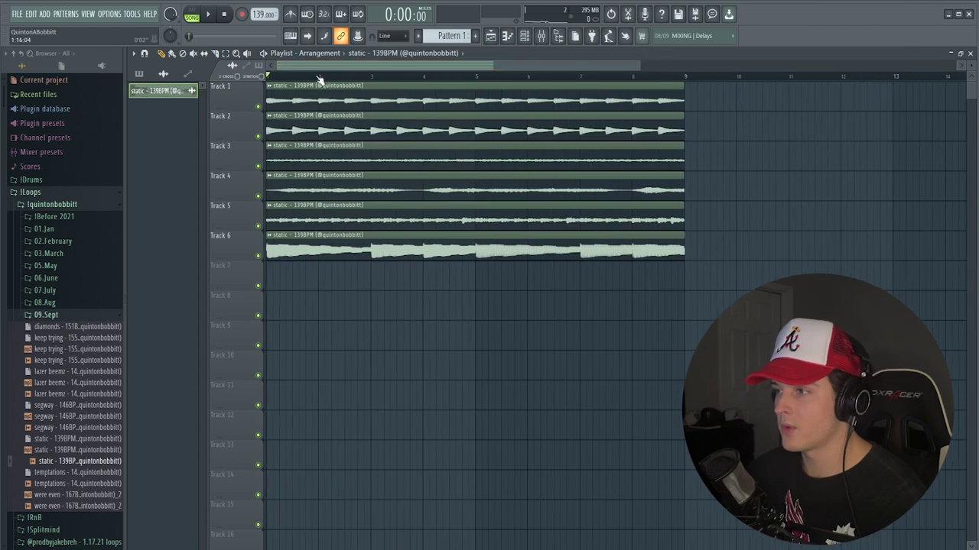
key("ctrl+b")
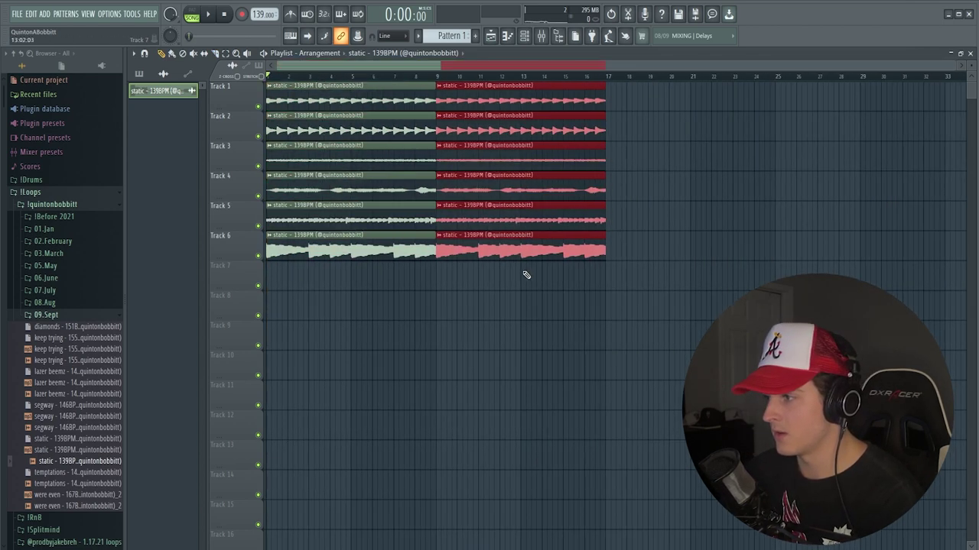
right_click(527, 253)
key("ctrl+b")
left_click(571, 312)
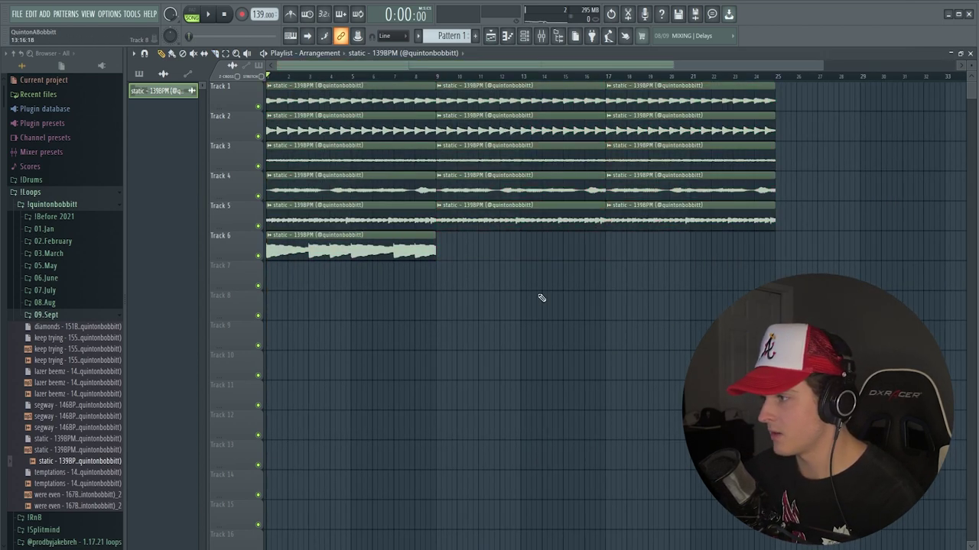
right_click(643, 195)
right_click(643, 218)
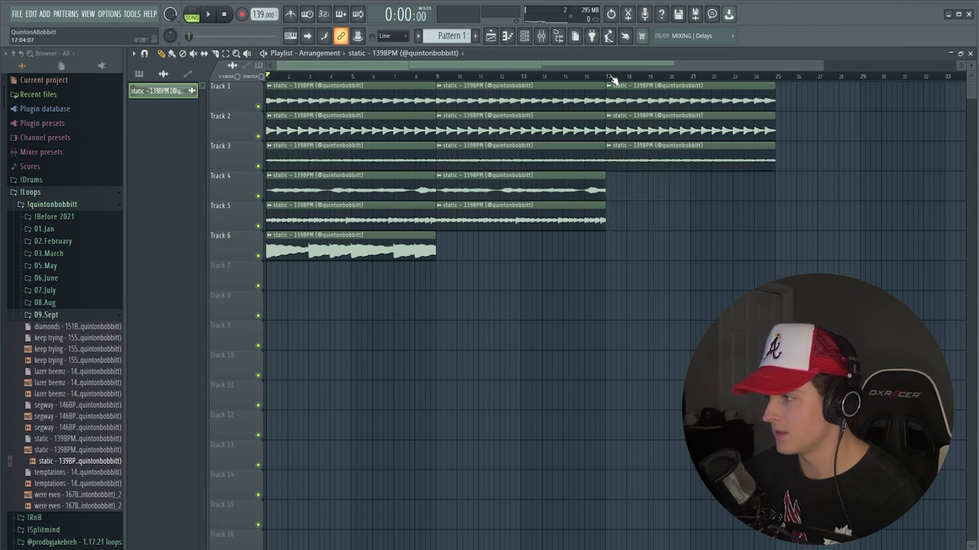
- Make the bass clip on track 6 unique and assign it to a free mixer track
left_click(542, 37)
key("F9")
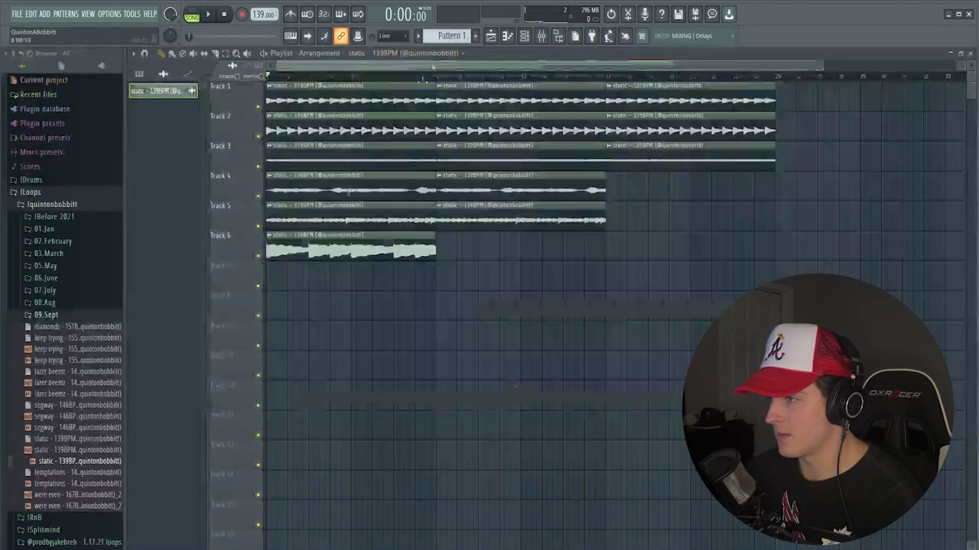
left_click(268, 236)
left_click(300, 316)
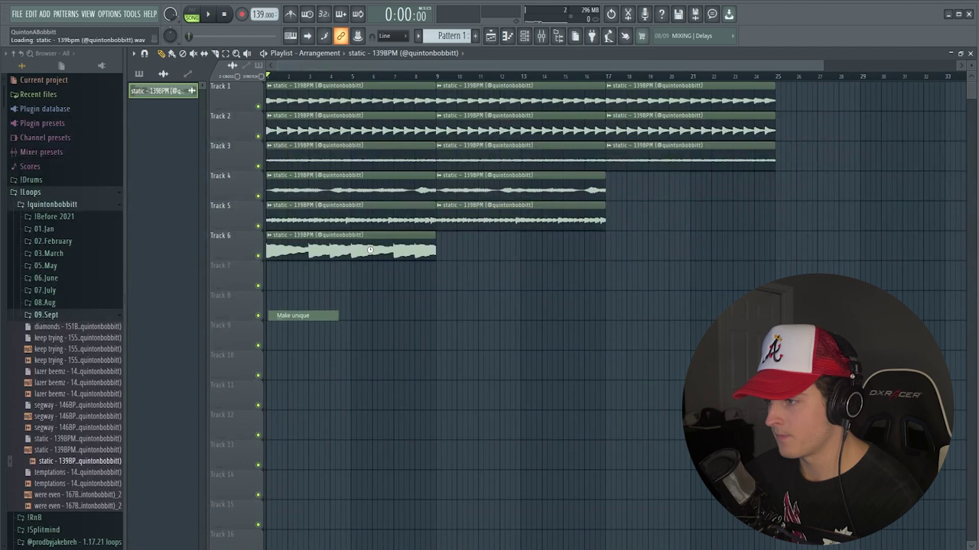
left_click(446, 175)
left_click(374, 57)
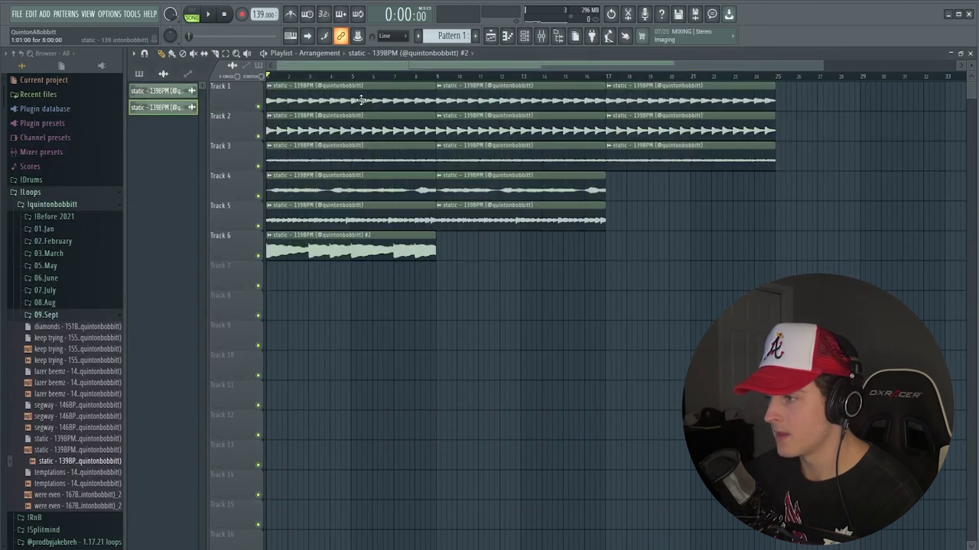
- Assign the main loop clip to a free mixer track and load Fruity Love Philter in Slot 1 of that track
double_click(363, 99)
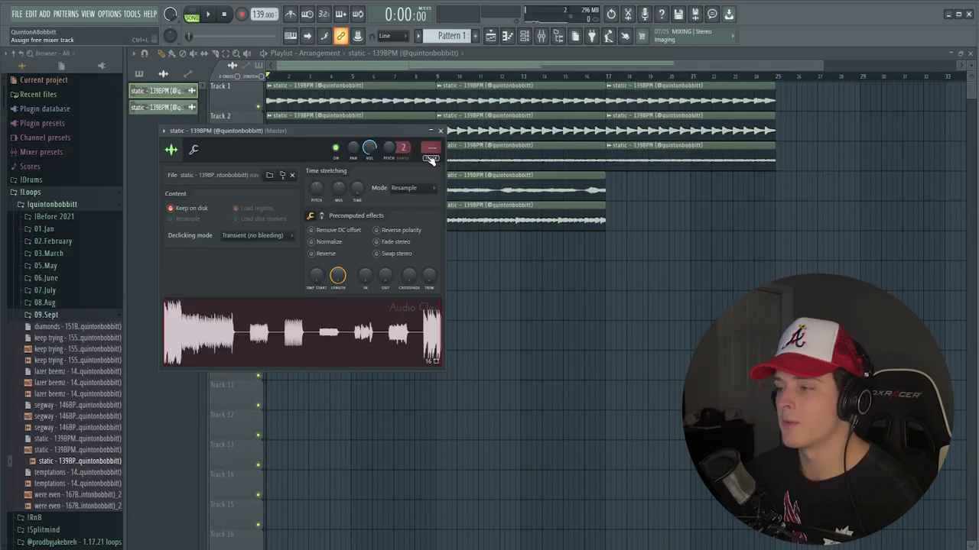
left_click(430, 158)
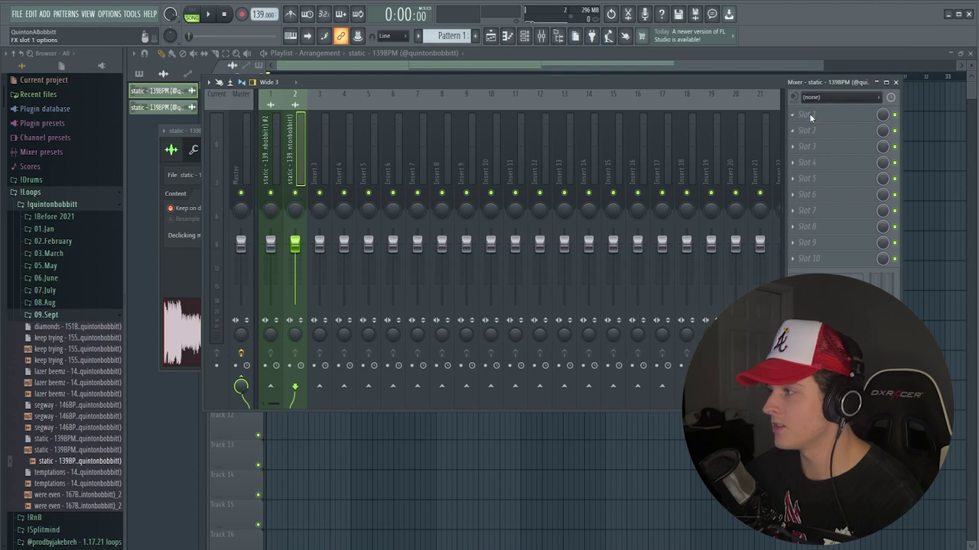
left_click(814, 118)
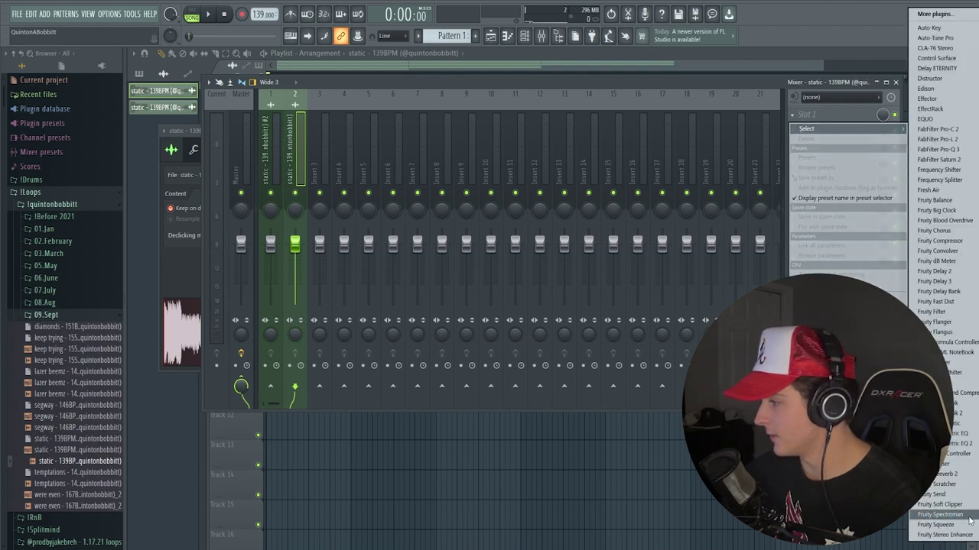
left_click(937, 373)
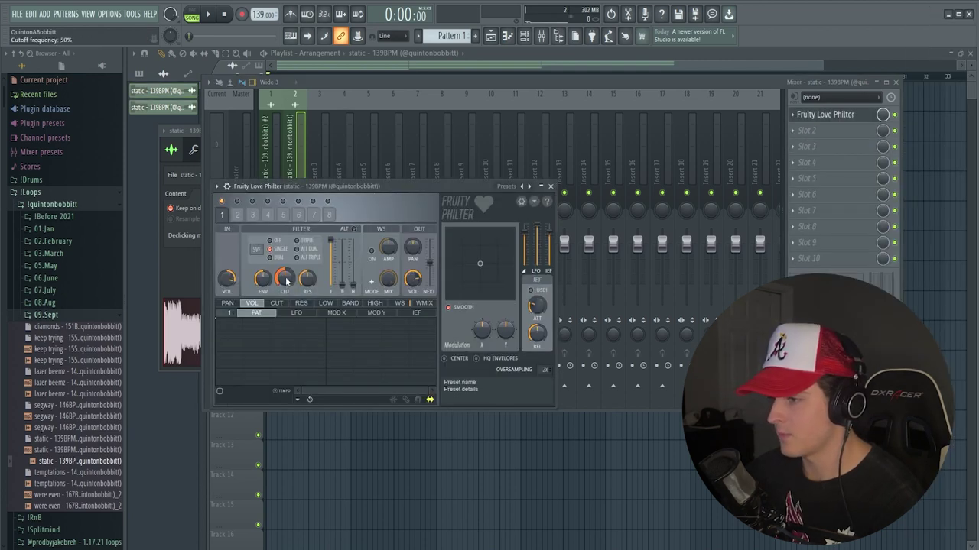
- Create automation clips for the Love Philter's Filter 1 cutoff frequency and its slot's mix level, and return to the playlist
right_click(286, 281)
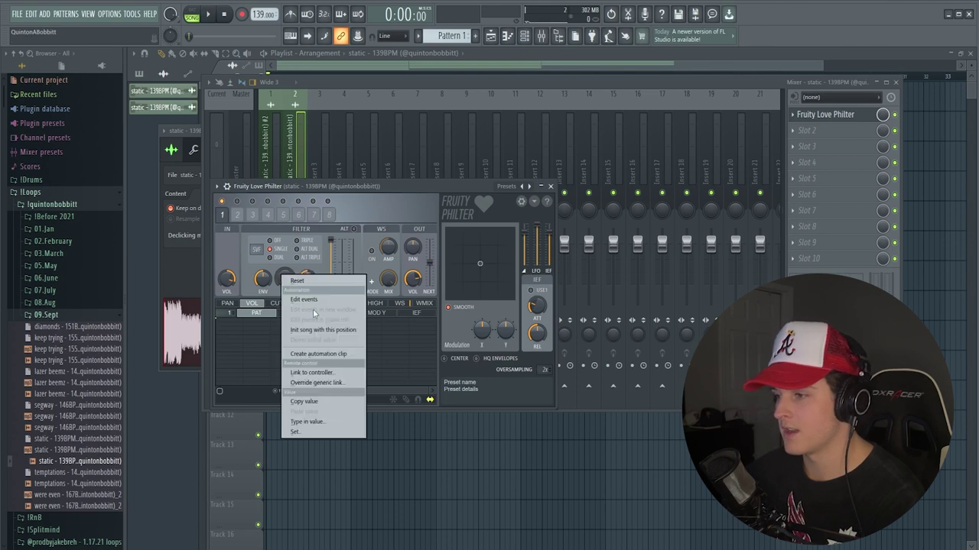
left_click(319, 354)
right_click(882, 115)
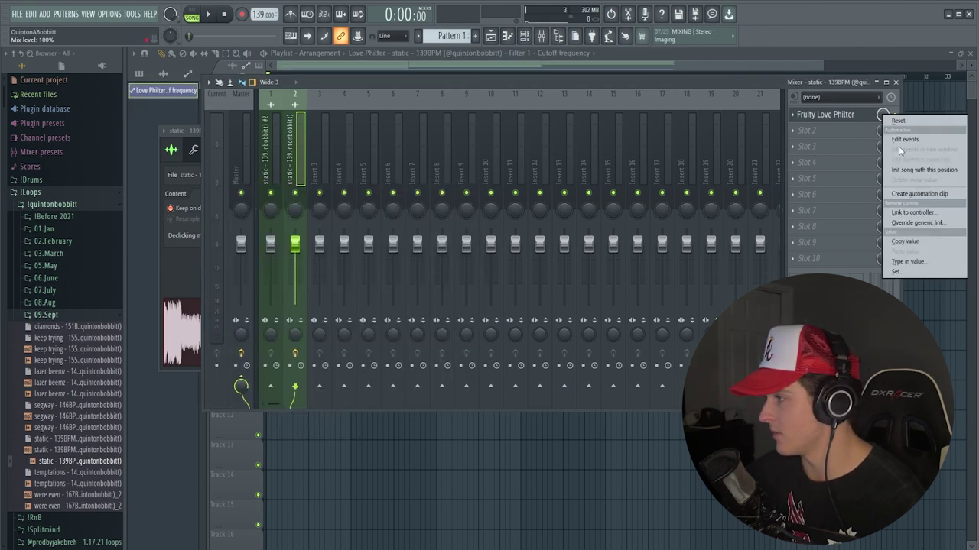
left_click(914, 195)
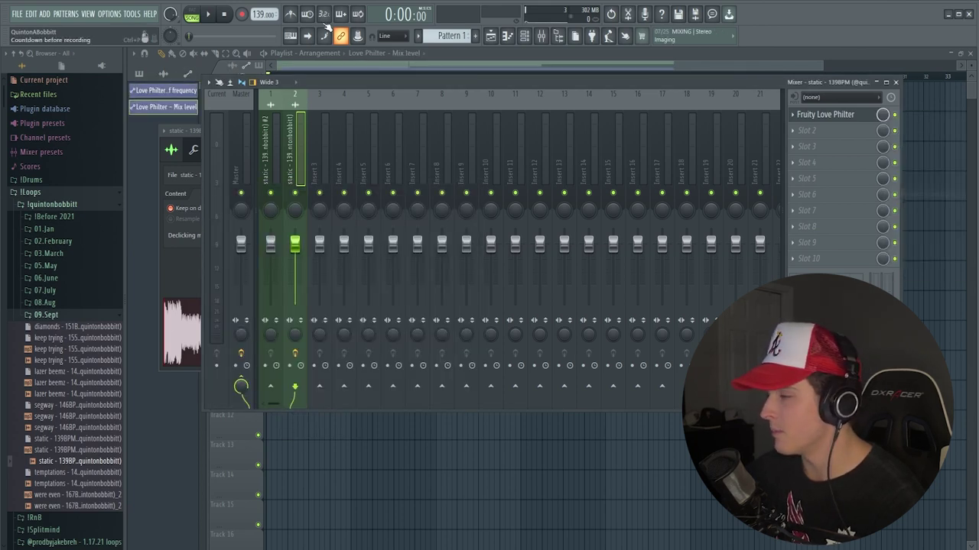
left_click(326, 68)
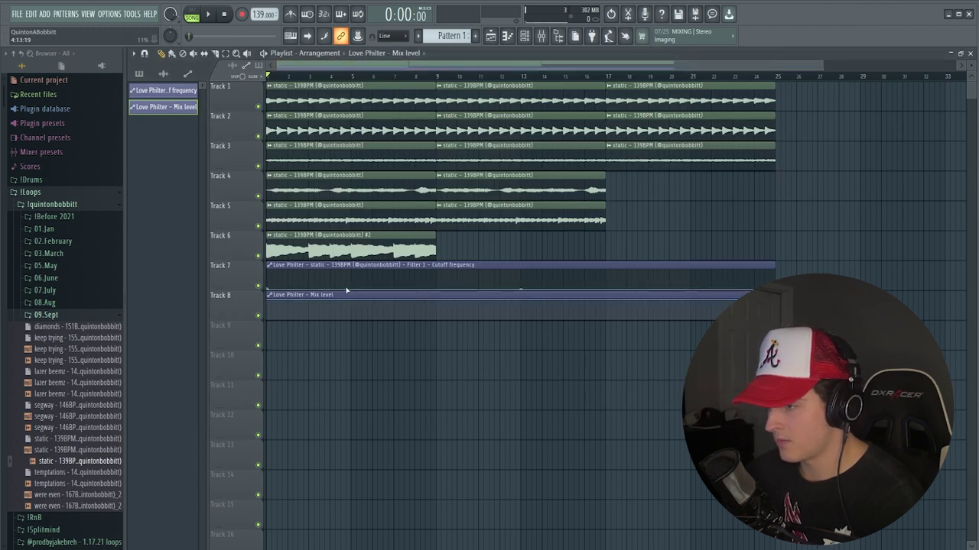
- Shape the cutoff automation to rise until bar 5 and the mix level automation to drop to zero at bar 5
left_click_drag(353, 289, 354, 256)
key("space")
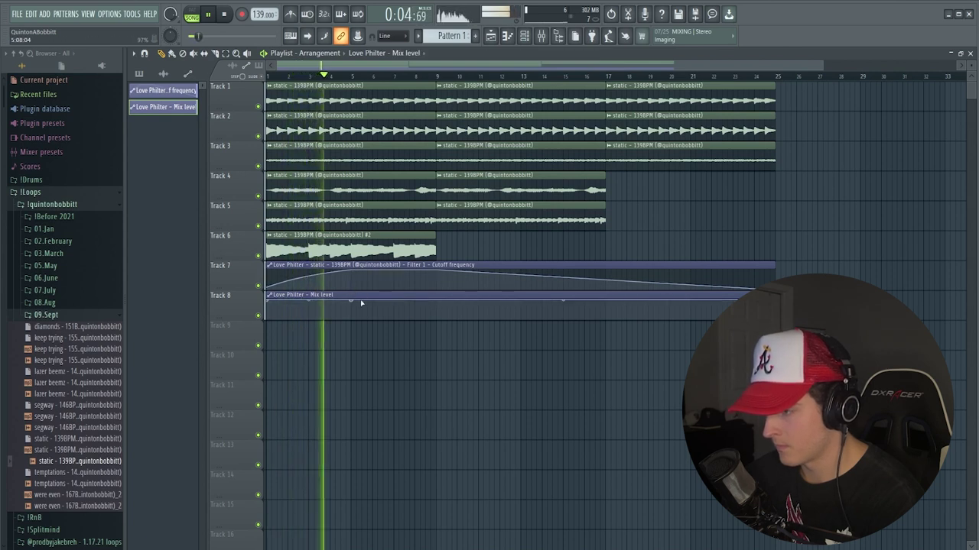
left_click_drag(361, 299, 346, 334)
left_click_drag(775, 300, 485, 332)
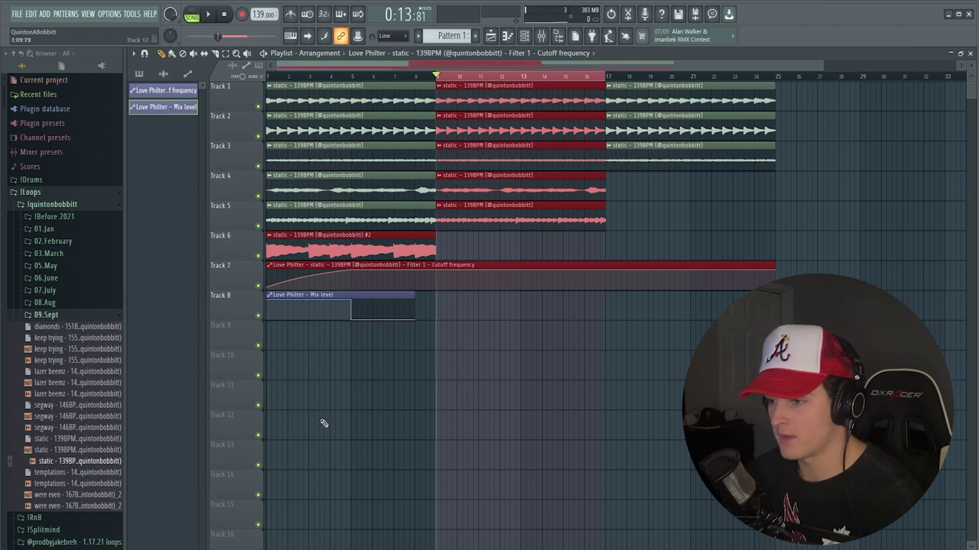
- Place Pattern 1 on track 9 from bar 9 to bar 17 and show the Unsorted channels in the channel rack
left_click(139, 74)
left_click(150, 91)
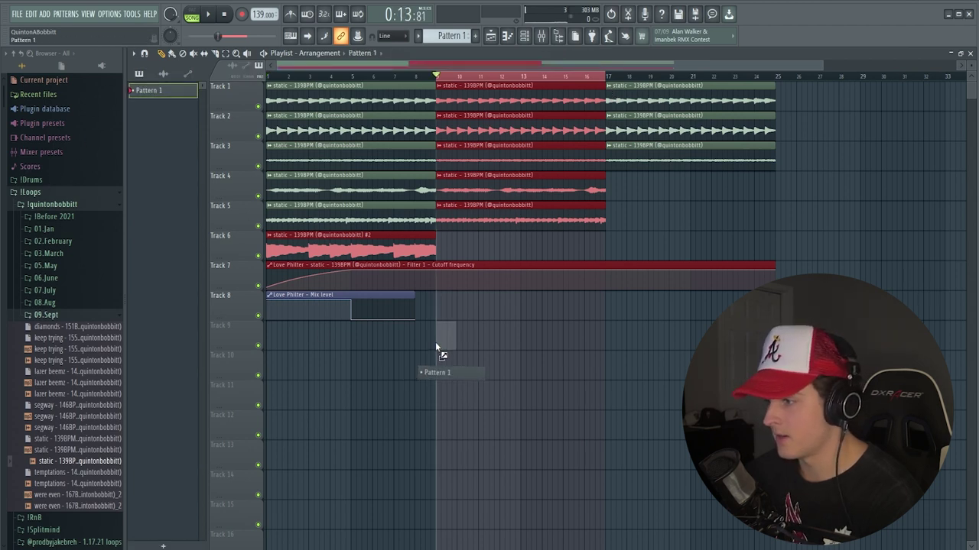
left_click_drag(436, 344, 438, 342)
left_click(524, 36)
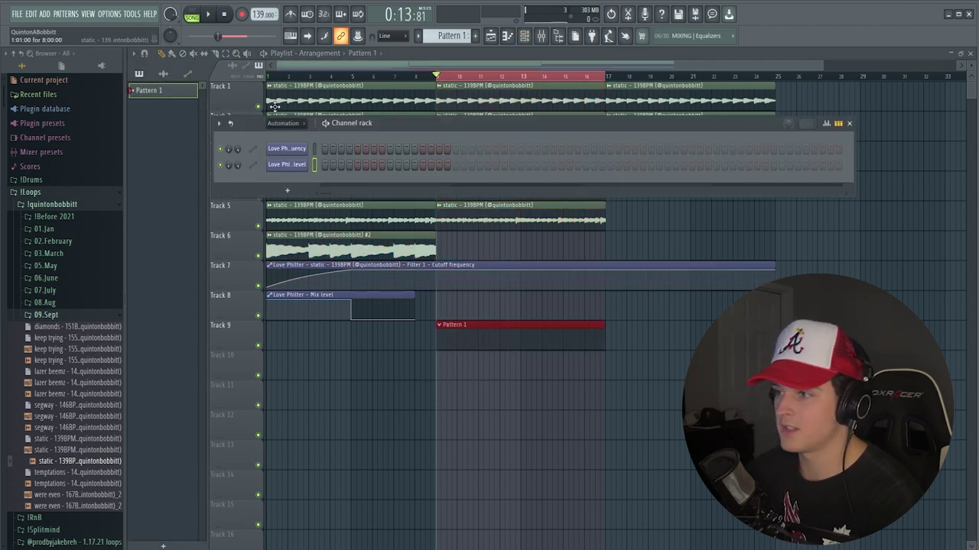
left_click(281, 123)
left_click(282, 168)
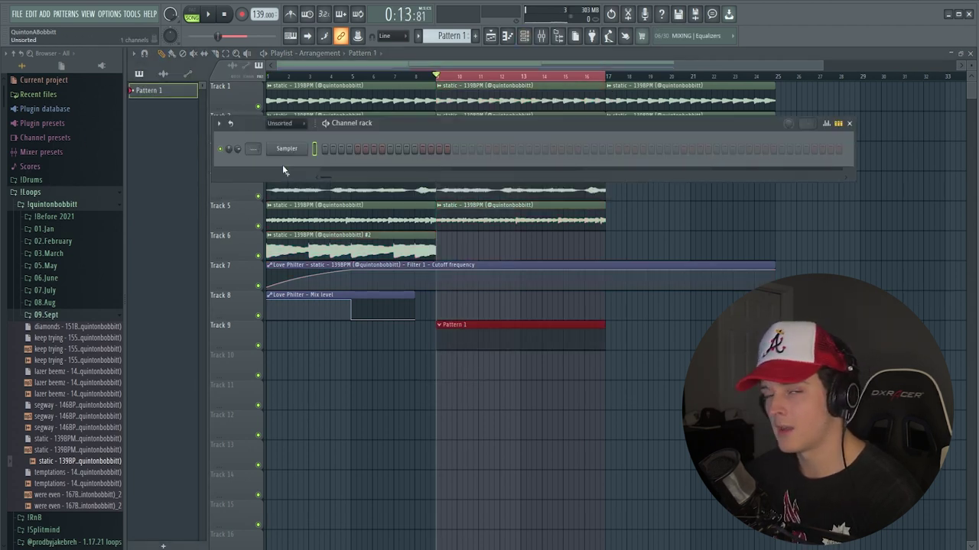
- Replace the expanded !Loops folder with !Drums in the browser and open the Full Circle kit's Drums > HiHats folder
left_click(32, 193)
left_click(33, 181)
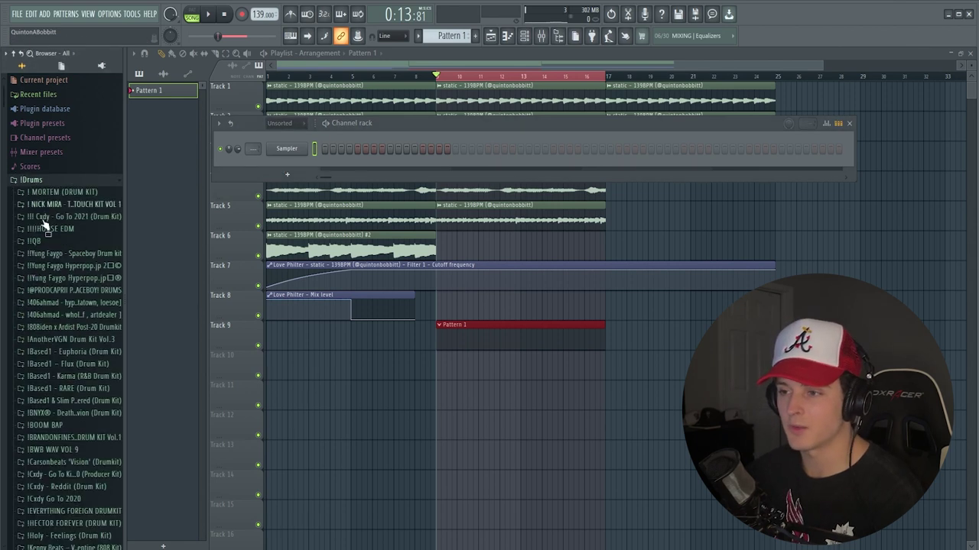
left_click(45, 241)
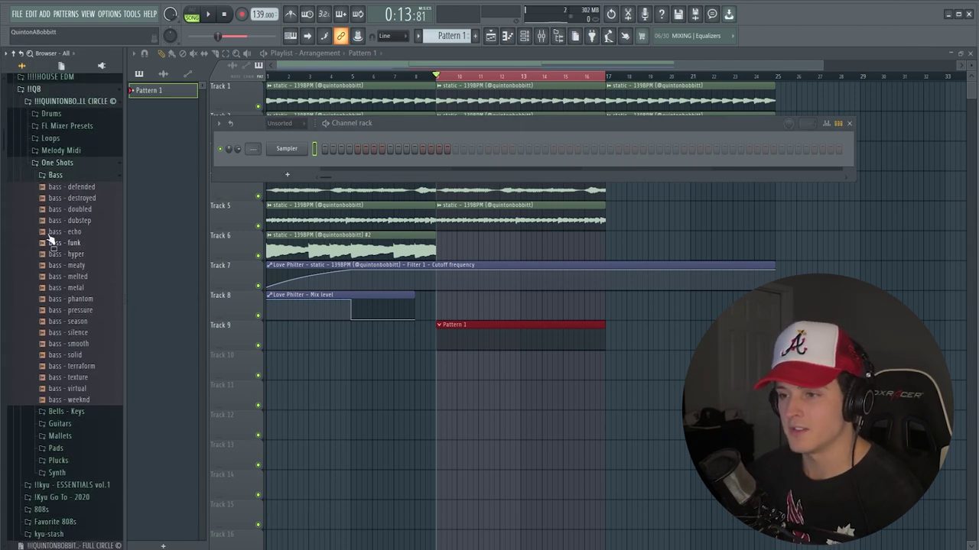
left_click(54, 175)
left_click(52, 114)
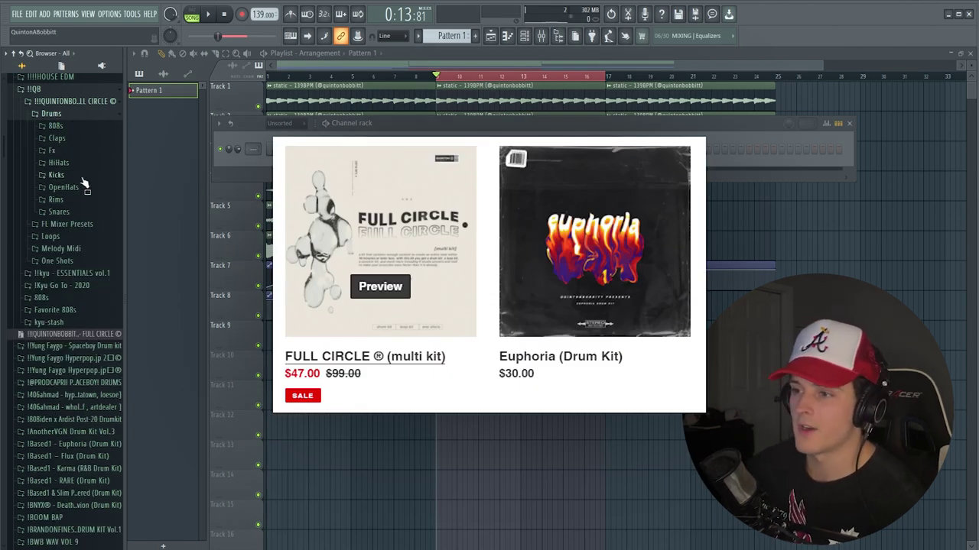
scroll(65, 233, "up", 2)
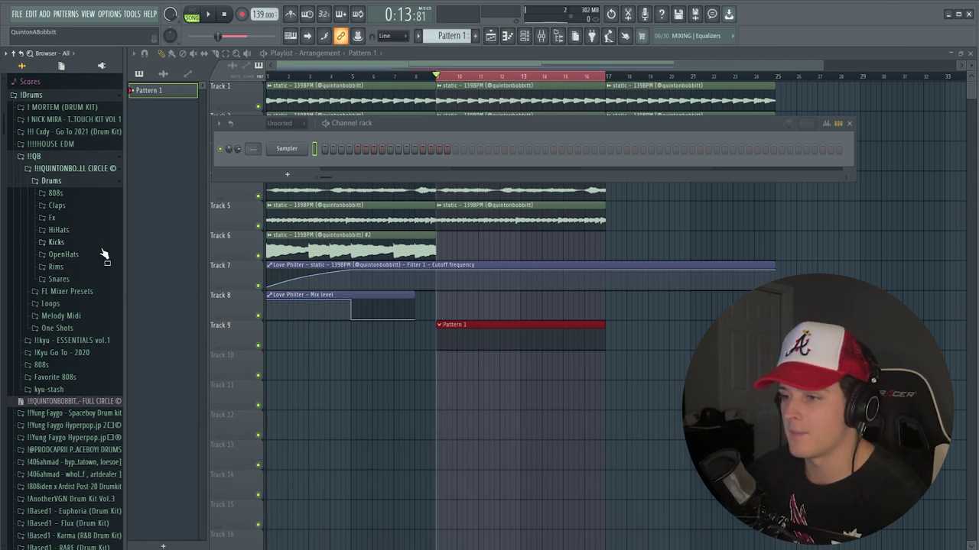
left_click(61, 230)
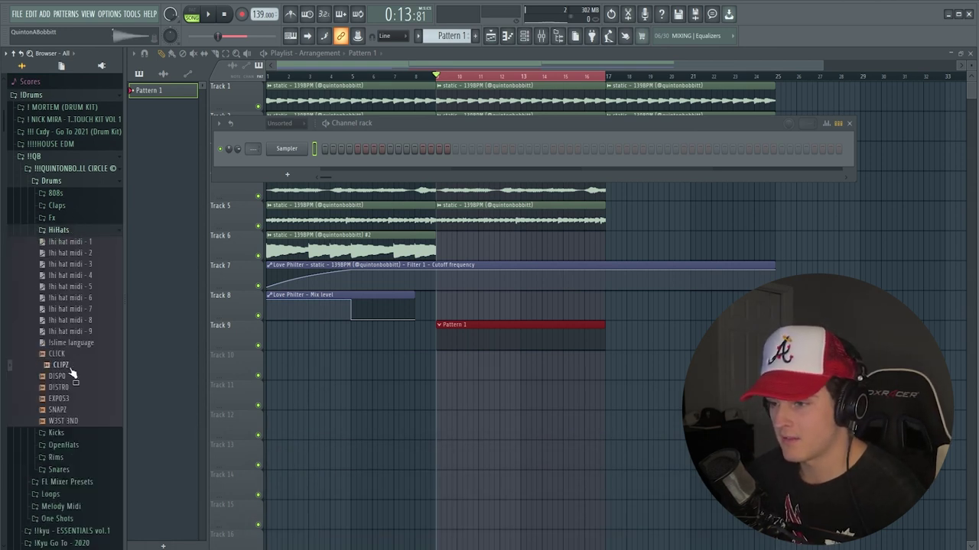
- Load the CLIPZ hi-hat sample into the empty Sampler channel and open its piano roll
left_click_drag(293, 148, 294, 150)
right_click(297, 150)
left_click(325, 153)
left_click(524, 37)
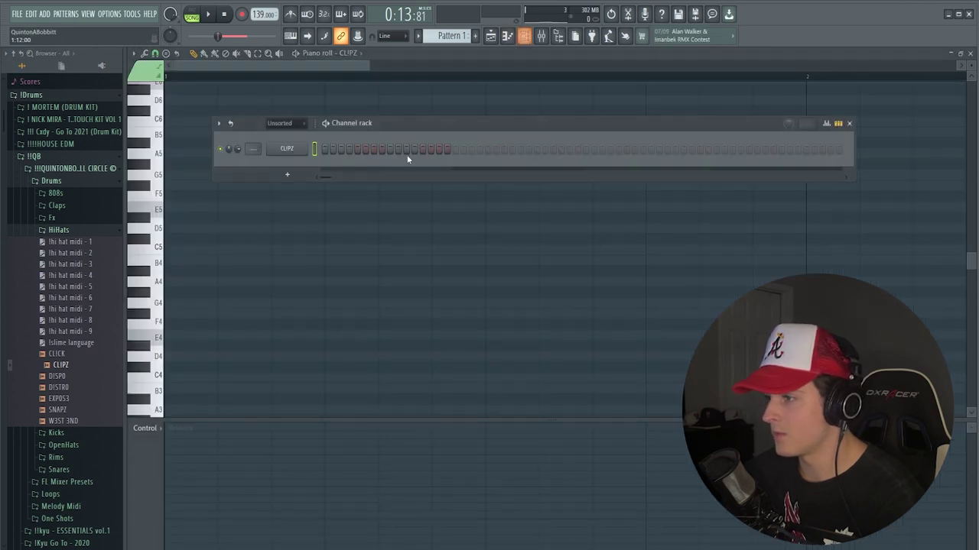
- Set the piano roll snap to 1/3 beat and paint a row of C5 hi-hat notes from bar 1 to bar 5
left_click(253, 68)
left_click(154, 52)
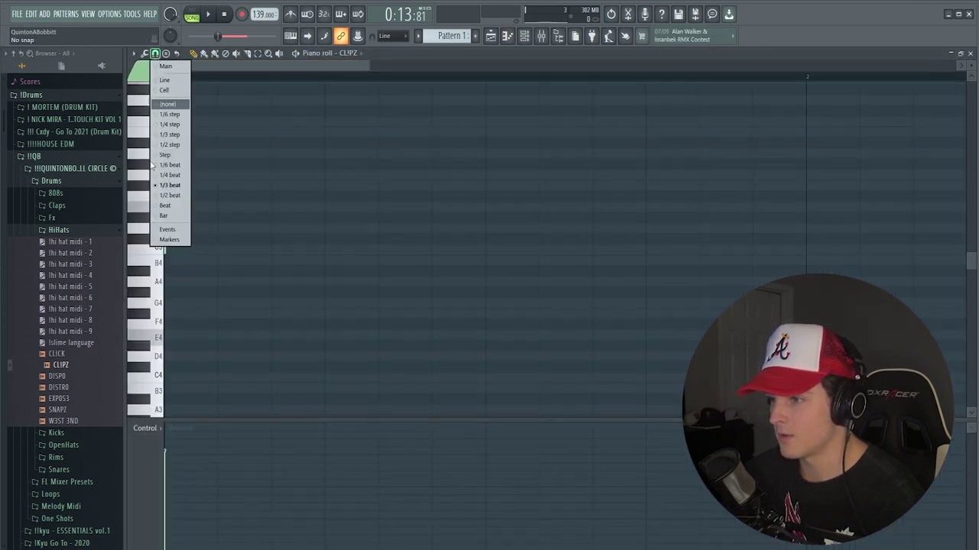
left_click(155, 185)
scroll(172, 254, "down", 3)
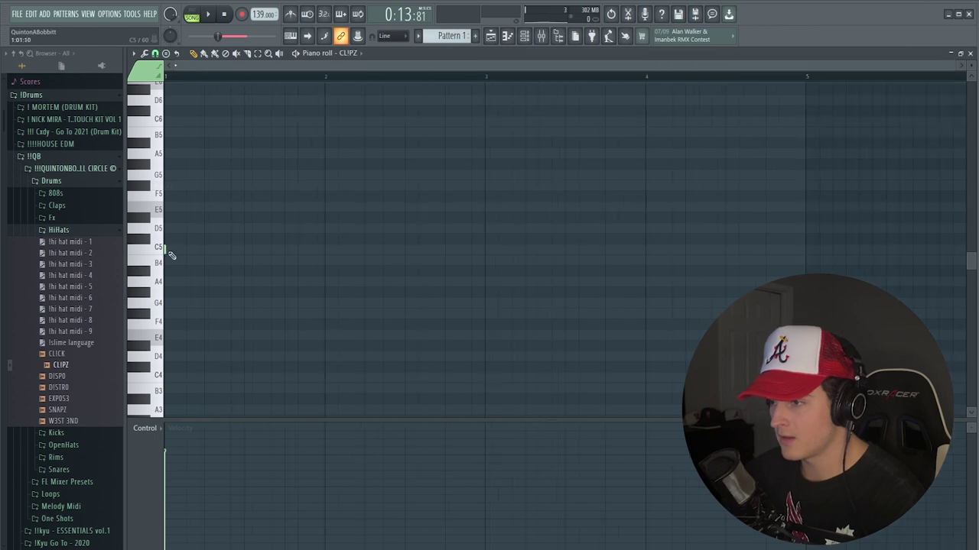
mouse_move(169, 254)
left_mouse_down()
mouse_move(557, 250)
mouse_move(780, 267)
left_mouse_up()
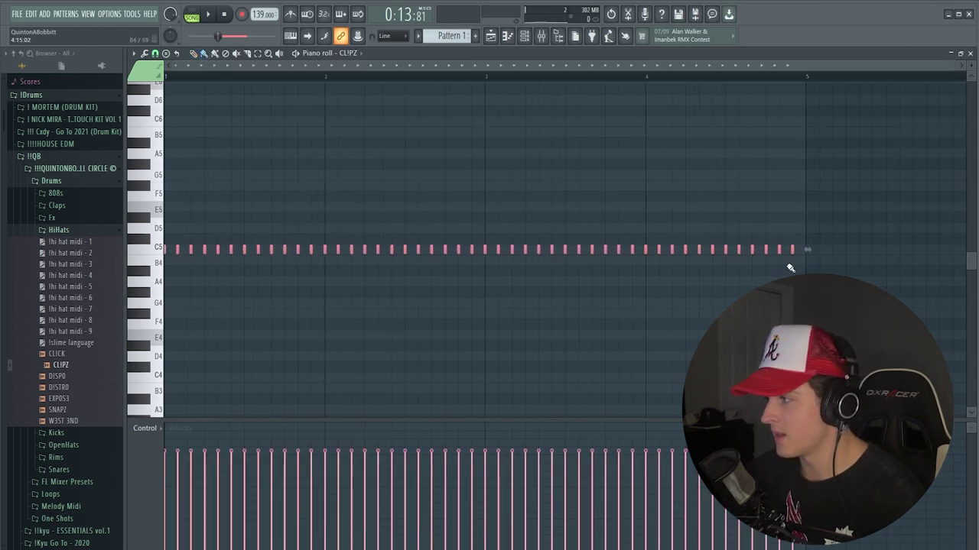
- Add the PROBL3MS clap to Pattern 1 on beat 3 of every bar and show the playlist
key("space")
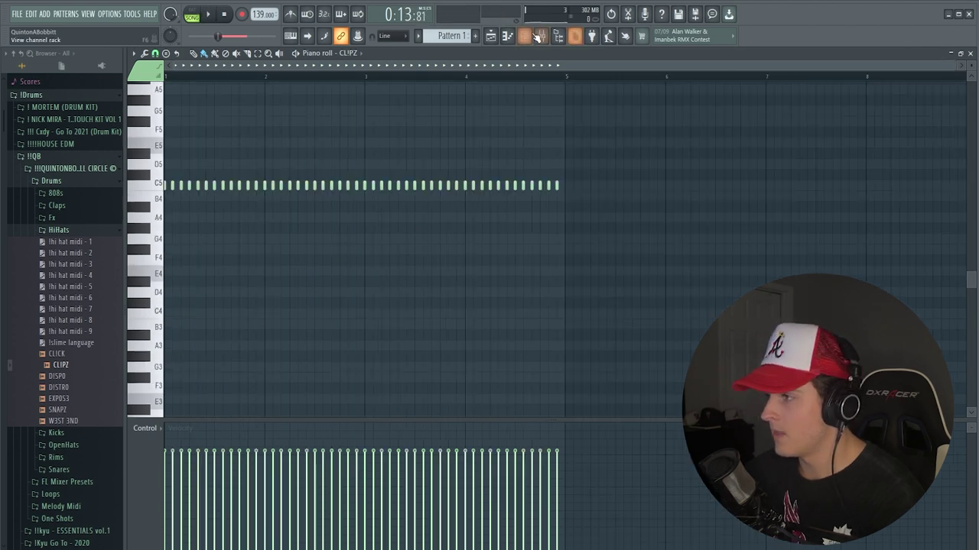
key("F6")
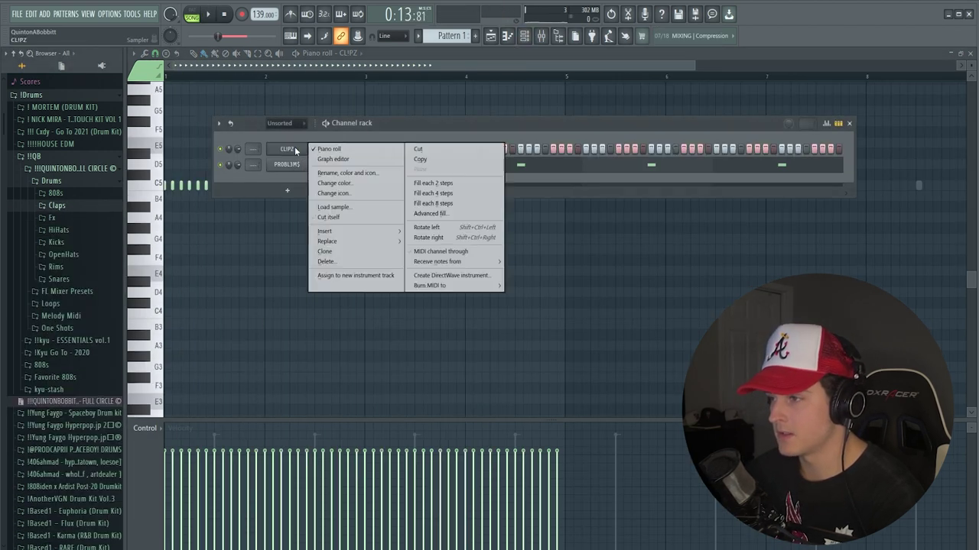
key("F5")
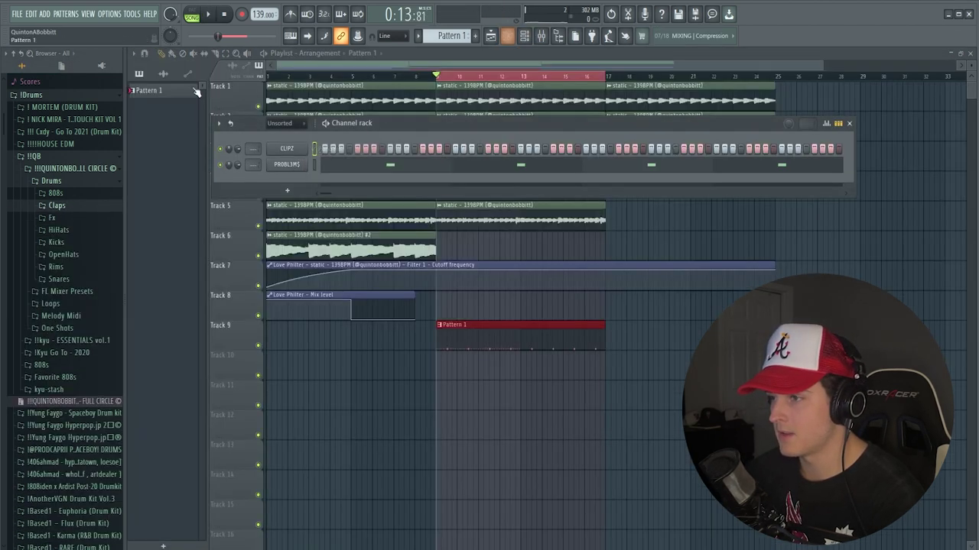
- Reopen the CLIPZ piano roll, set the snap to 1/3 step, and add a rising-velocity roll and an extra hit in bar 1
right_click(302, 148)
left_click(329, 146)
left_click(155, 54)
left_click(176, 136)
scroll(201, 81, "up", 4)
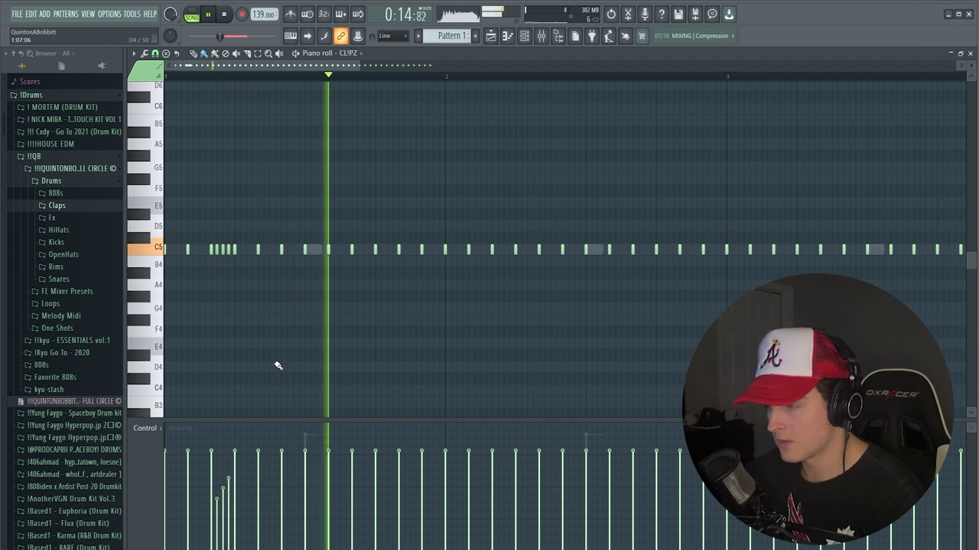
left_click(426, 250)
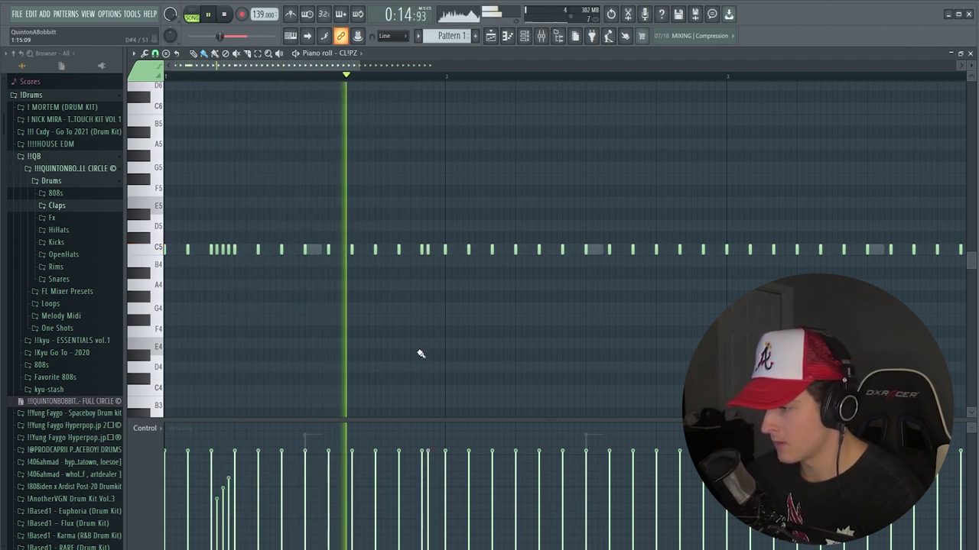
- Move the extra bar 1 hi-hat hit earlier and add an extra hit and pitched rolls in bar 2
key("space")
key("space")
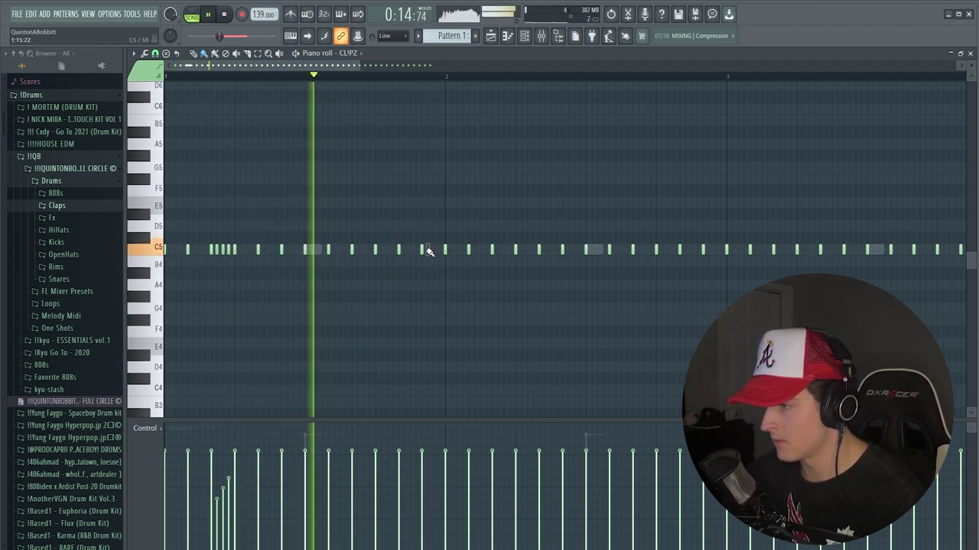
left_click_drag(427, 250, 404, 250)
key("space")
left_click(451, 250)
key("space")
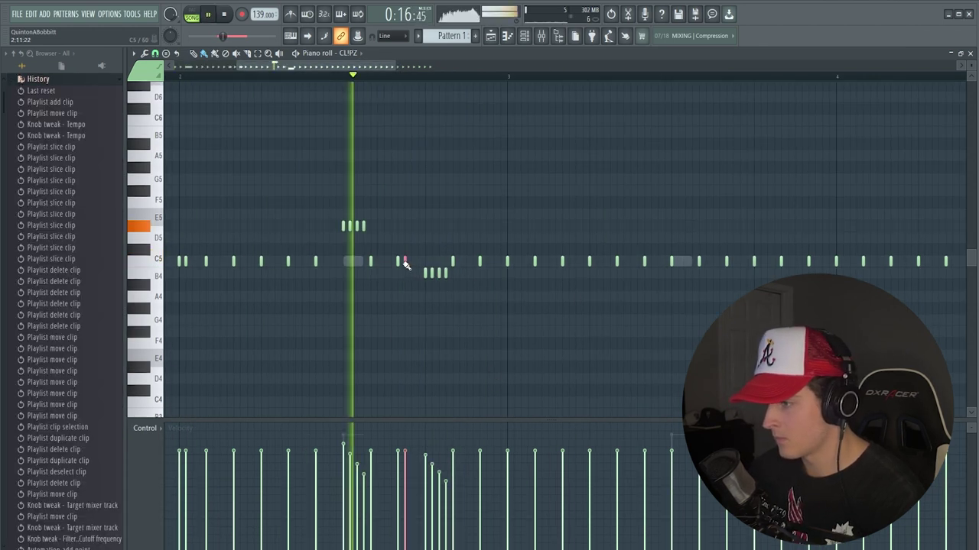
- Add softer accent hits and pitched hi-hat rolls across bars 2 to 4, and duplicate the four-bar pattern from bar 5
key("space")
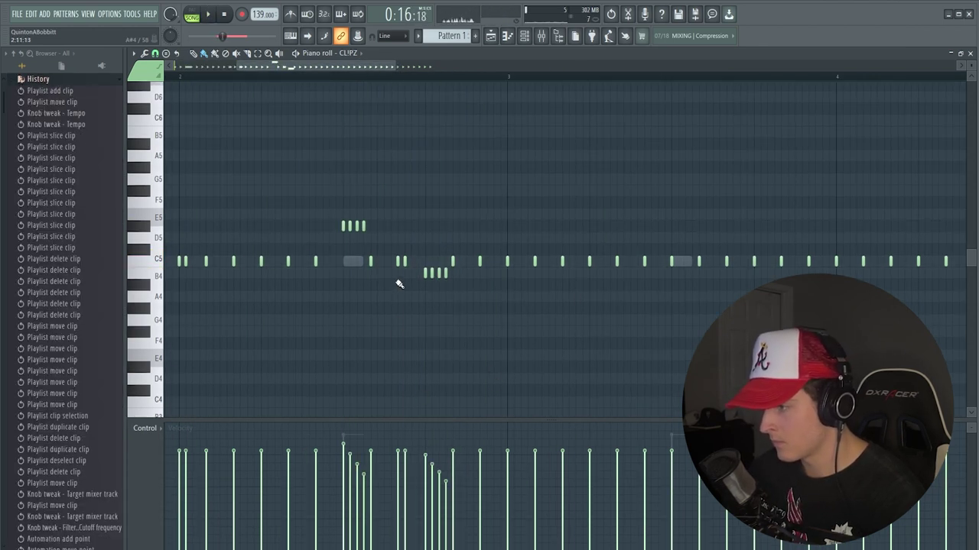
key("space")
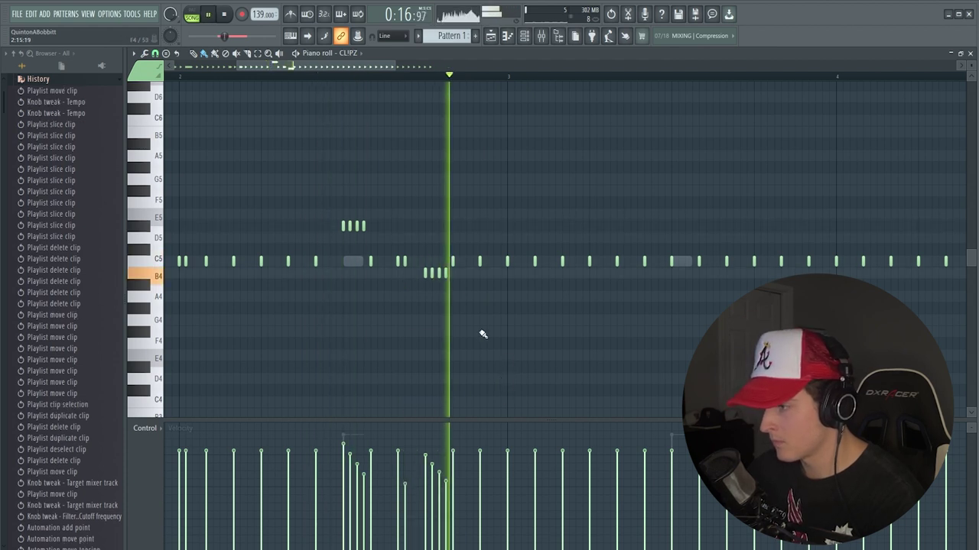
scroll(399, 83, "down", 2)
scroll(398, 82, "down", 2)
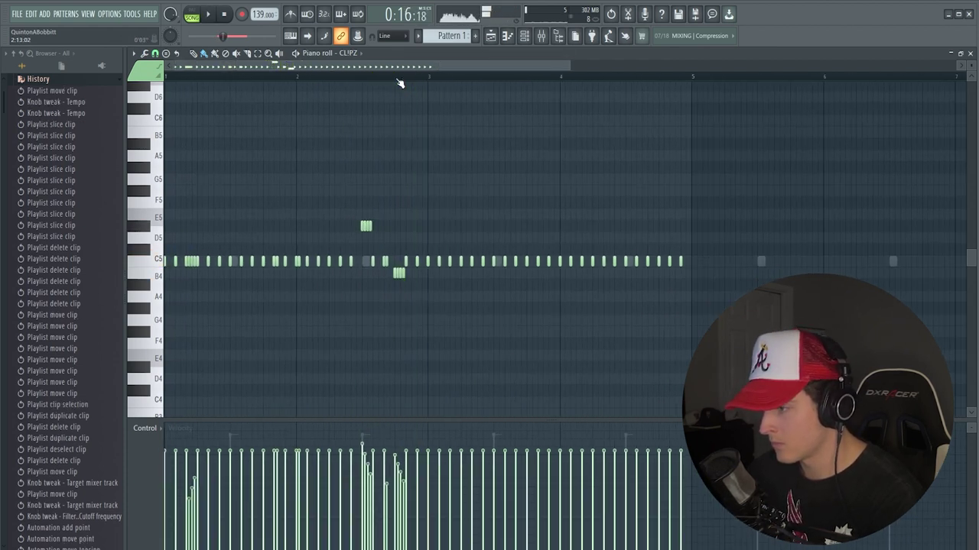
scroll(601, 85, "up", 3)
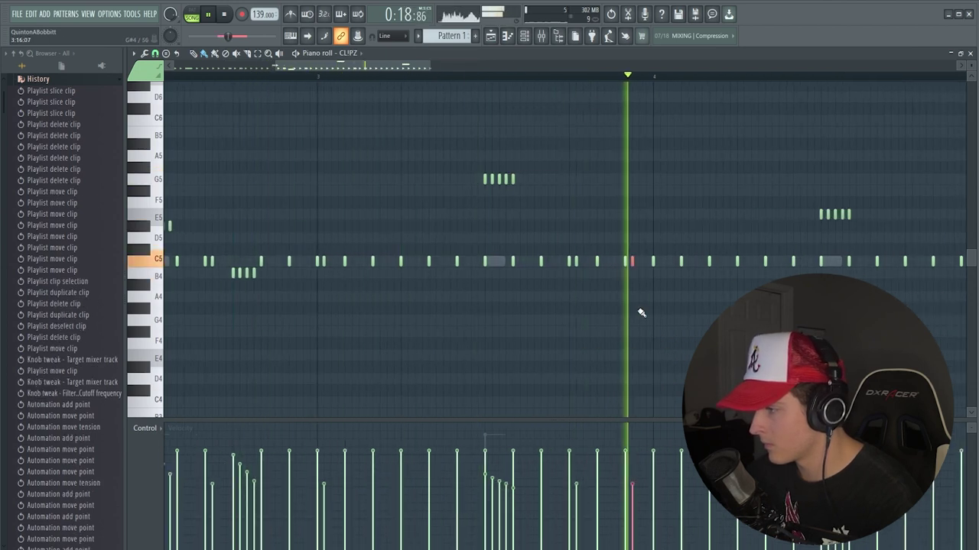
scroll(537, 85, "down", 2)
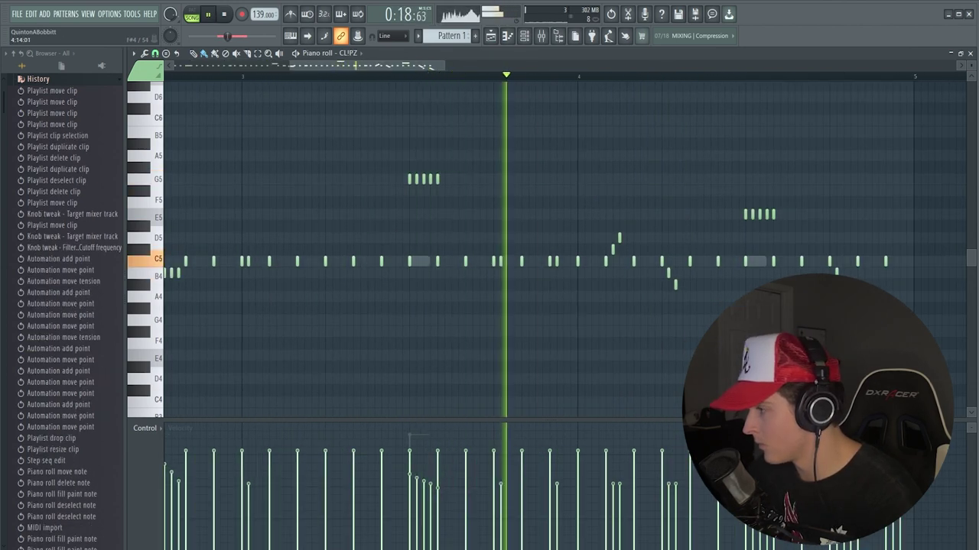
scroll(475, 69, "up", 2)
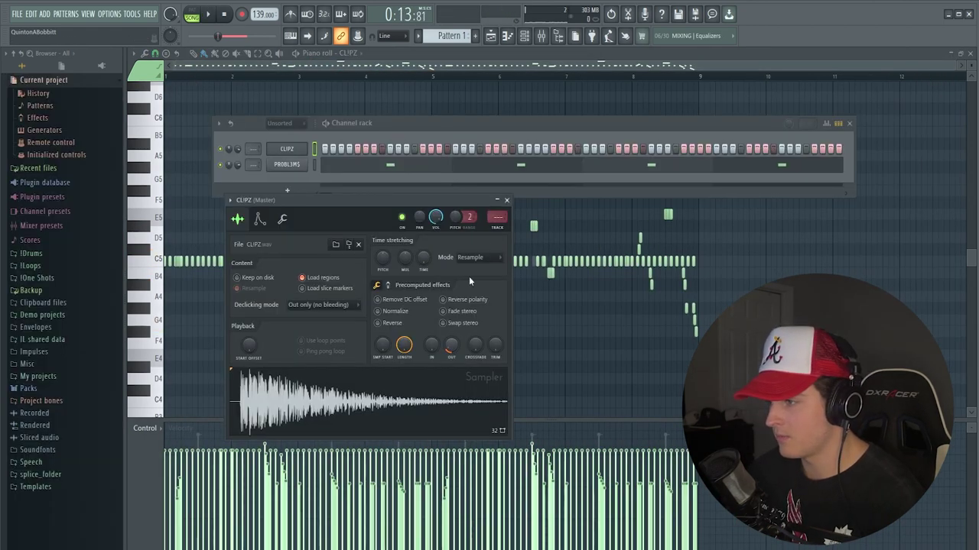
- Close the CLIPZ sampler, open the Full Circle kit's Drums > Snares folder, and add the 0P3N and WHZY snares as channels
key("space")
left_click(507, 201)
left_click(45, 253)
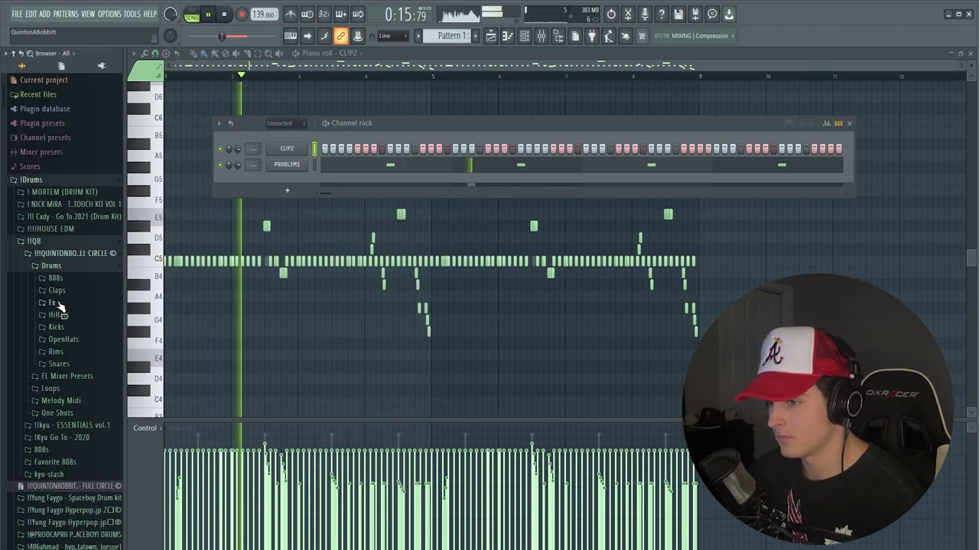
key("space")
left_click(59, 364)
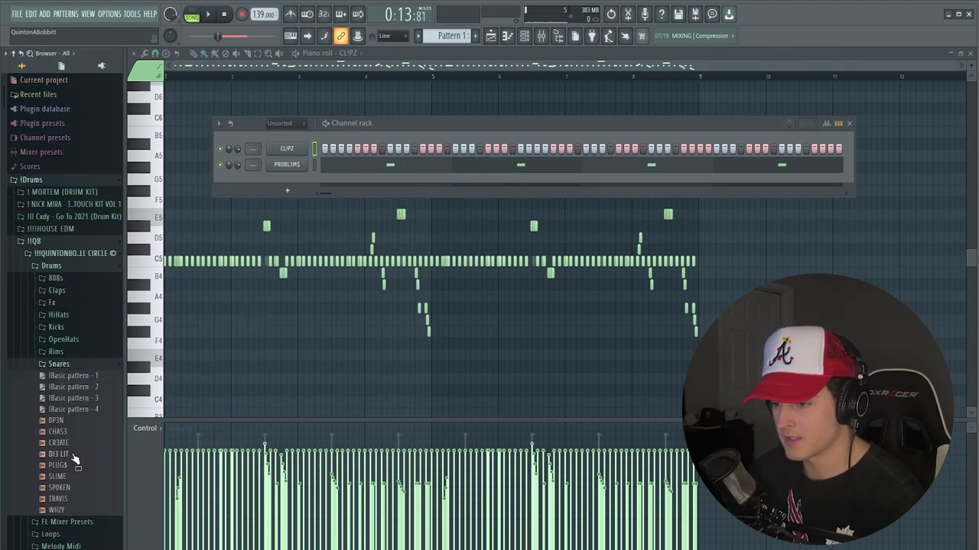
left_click_drag(63, 450, 320, 191)
- Write descending 0P3N snare rolls in the second half of bar 2 and raise their velocities to an even level
key("space")
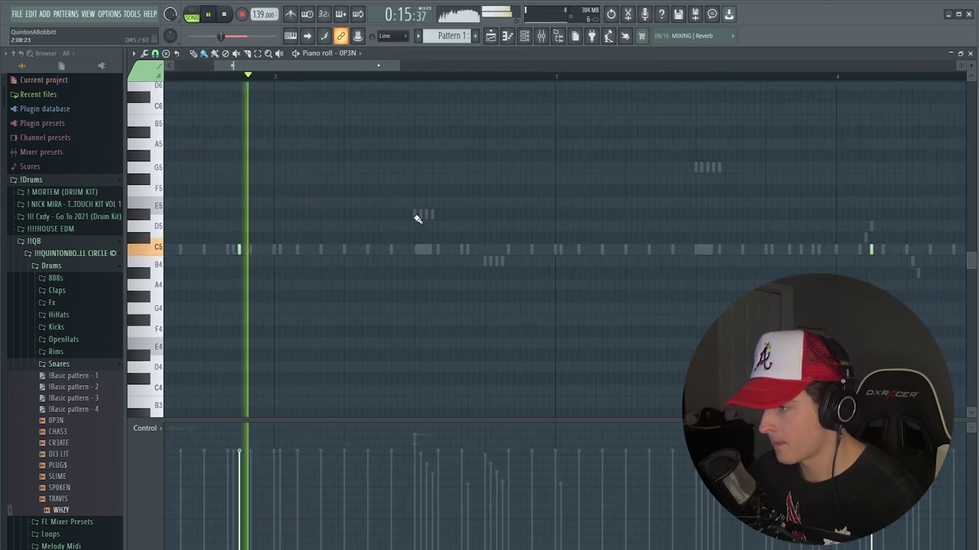
key("space")
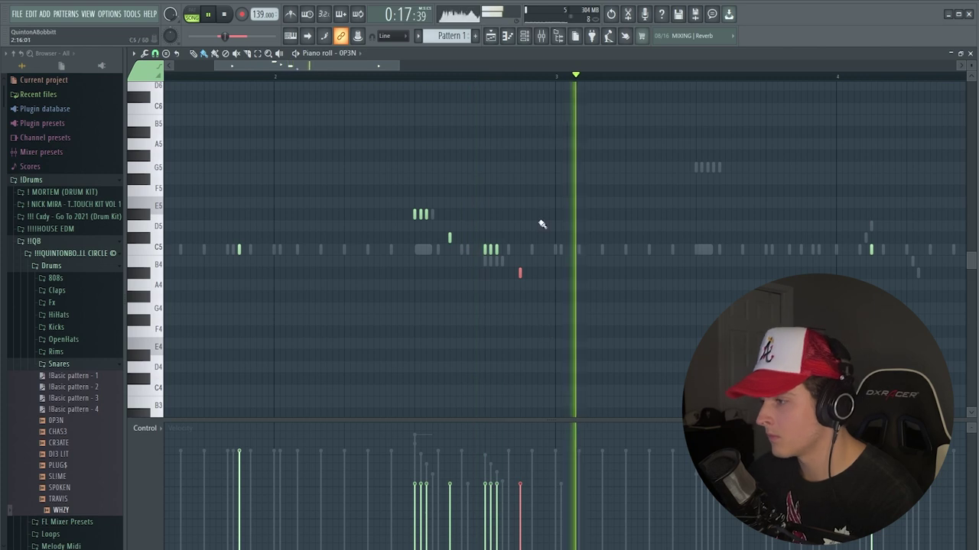
left_click_drag(413, 451, 583, 453)
left_click(568, 330, "ctrl")
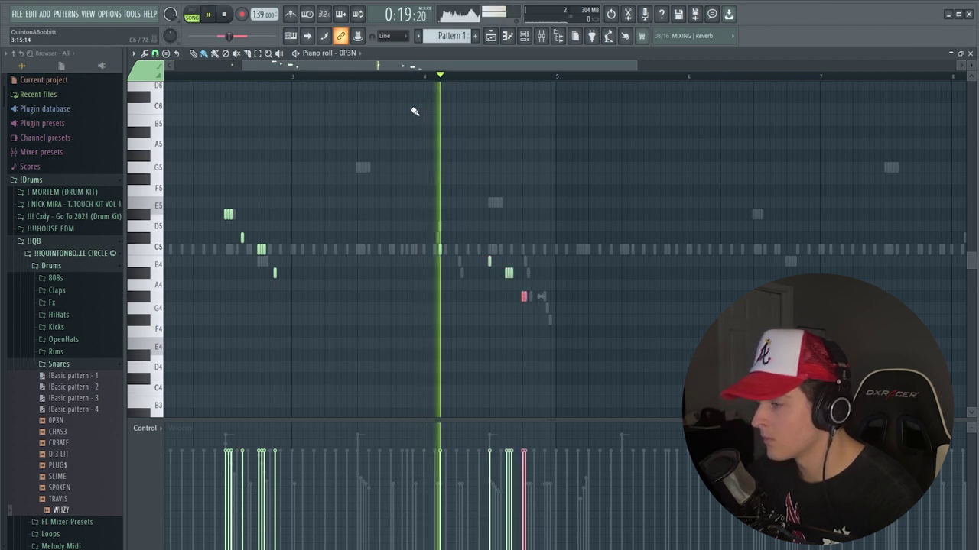
- Extend the 0P3N snare roll in bar 4 so it descends to G4 hits just before bar 5
key("space")
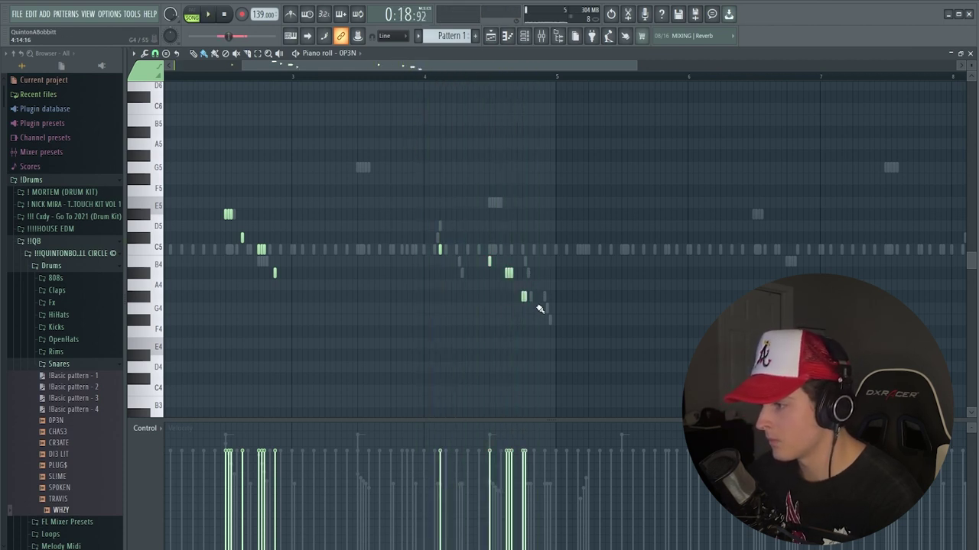
scroll(527, 79, "up", 5)
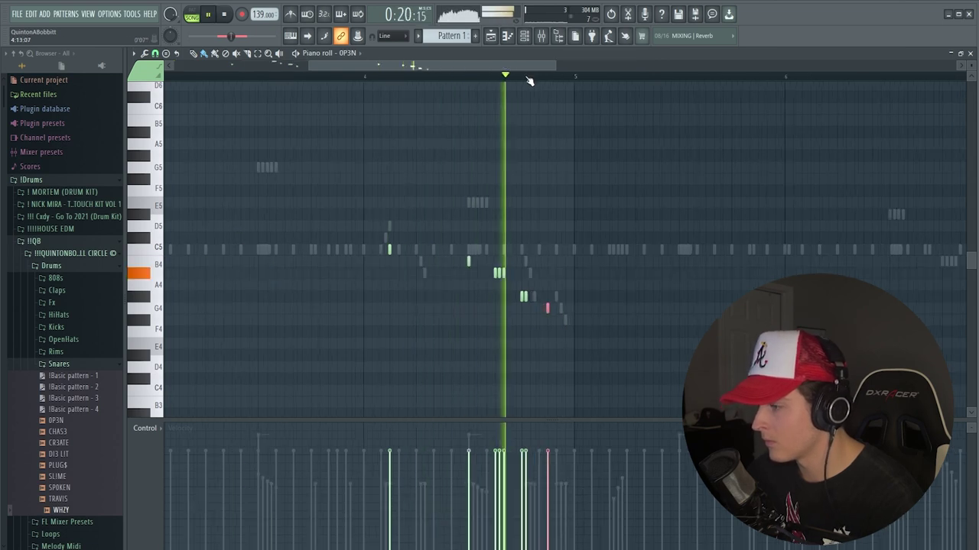
left_click(589, 308)
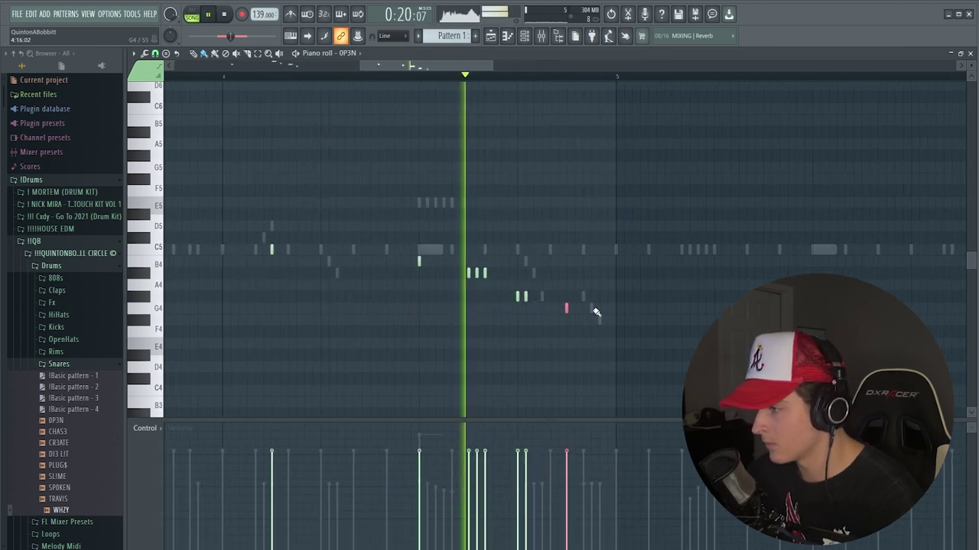
key("space")
key("space")
left_click_drag(589, 308, 583, 308)
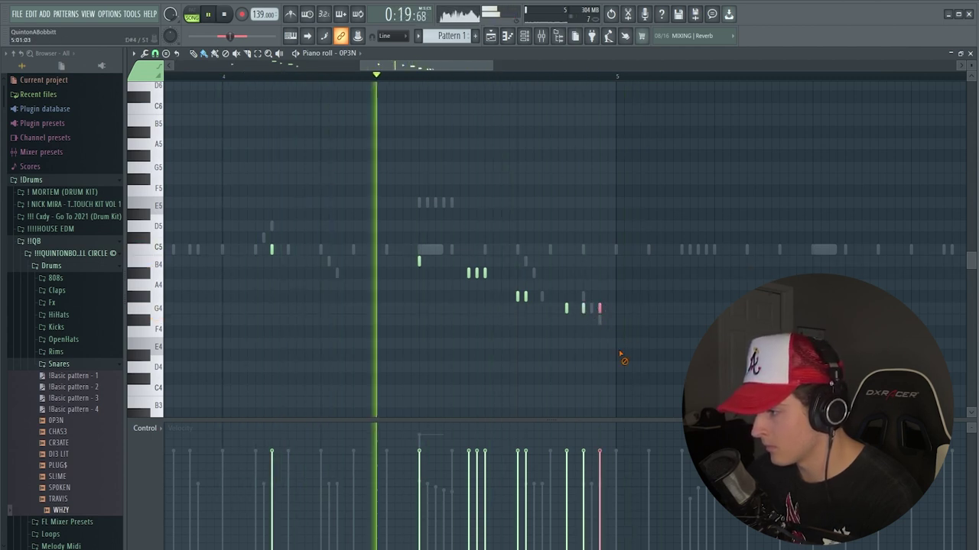
left_click(599, 308)
right_click(600, 309)
key("space")
key("space")
- Duplicate the 0P3N snare notes of bars 1 to 4 into bars 5 to 8 and deselect them
left_click_drag(166, 76, 446, 261)
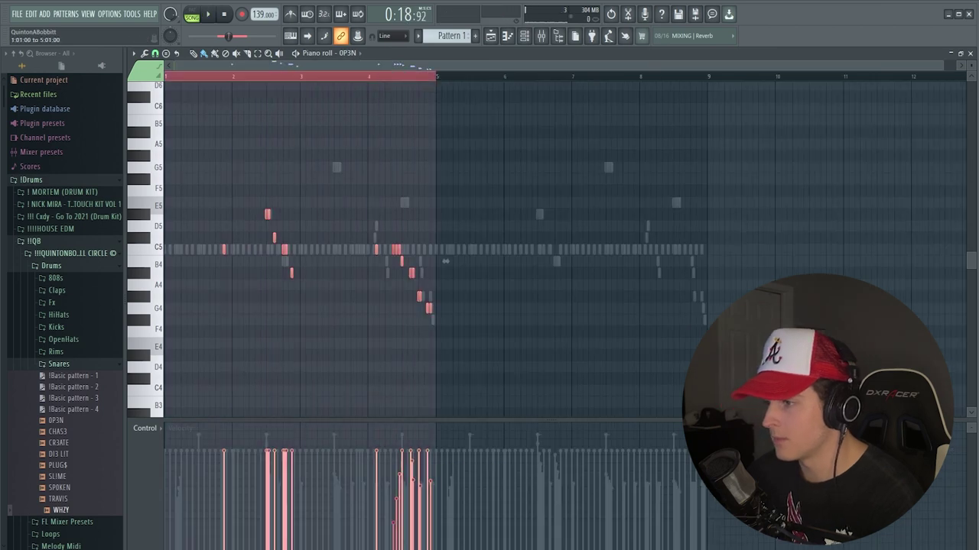
key("ctrl+b")
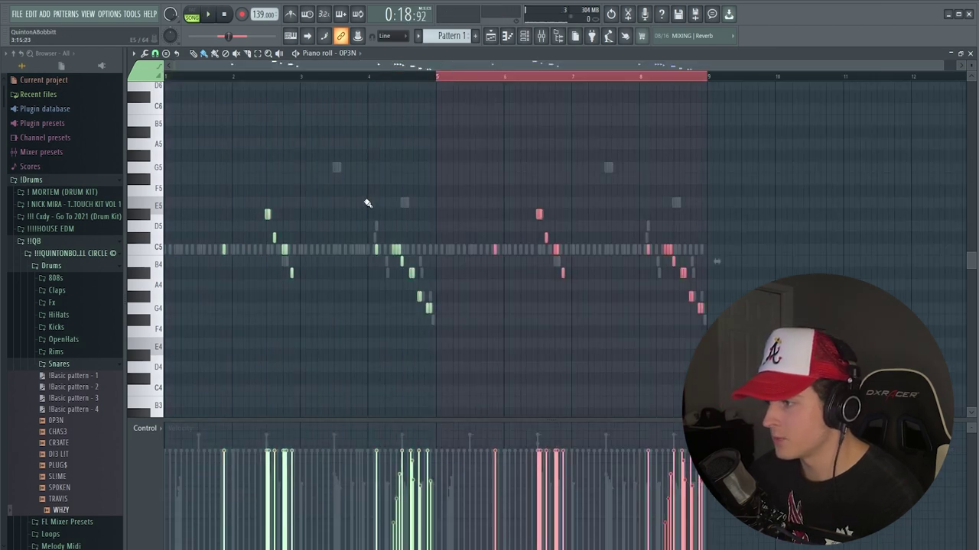
left_click(269, 75)
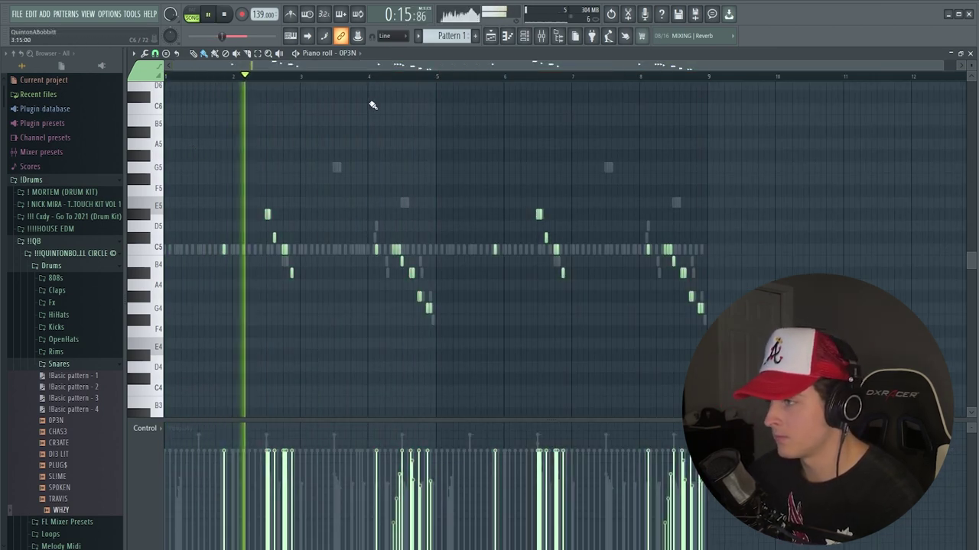
- Open the kit's 808s folder and add SPINZ CYCL3 as a new channel above CLIPZ in the channel rack
key("F6")
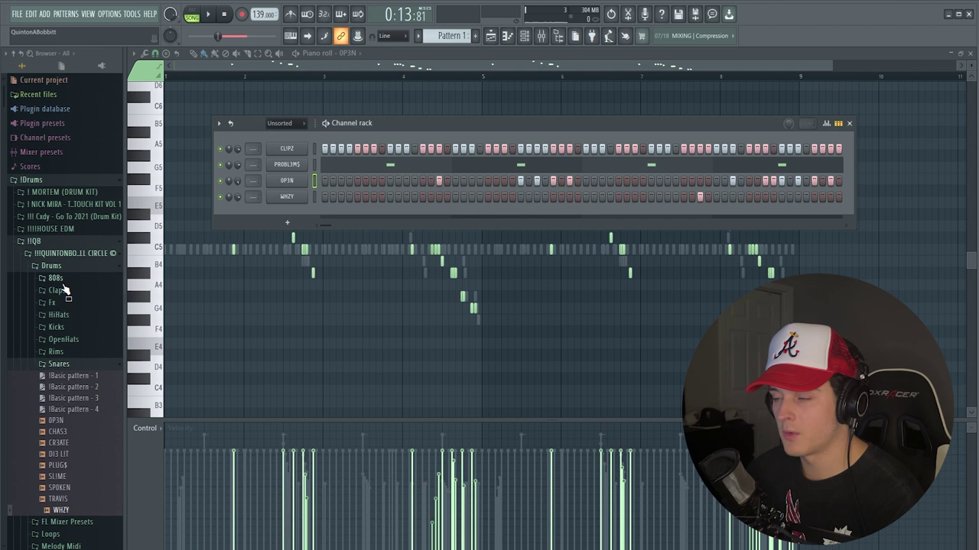
left_click(59, 279)
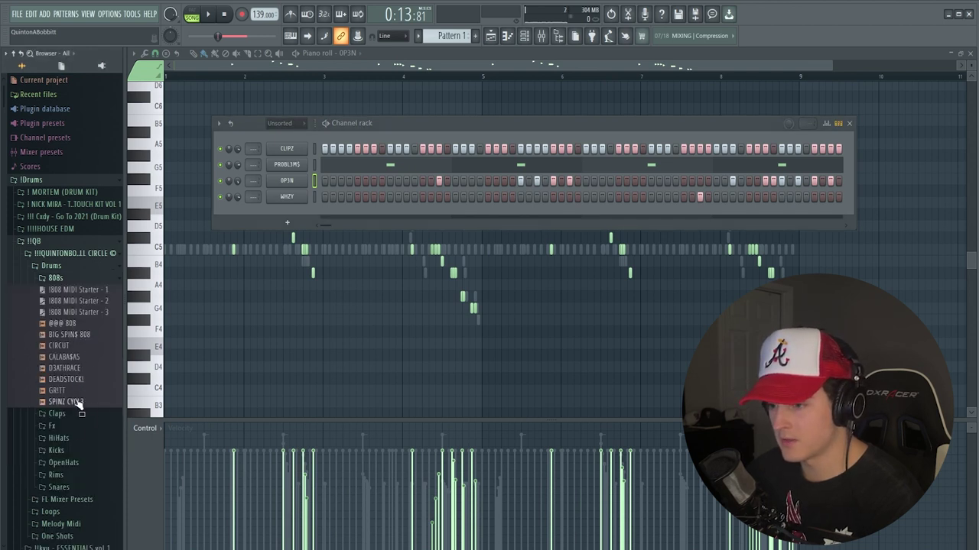
left_click_drag(270, 185, 274, 141)
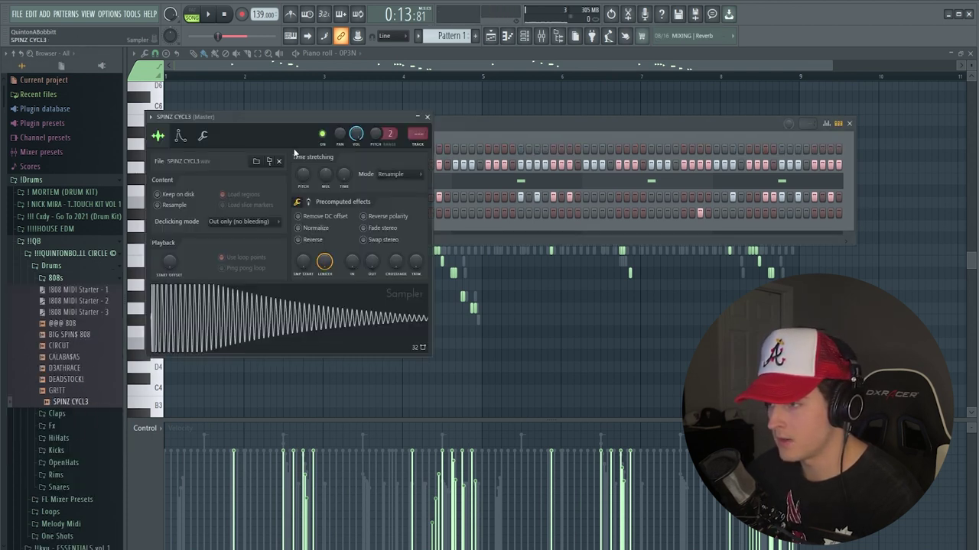
key("Escape")
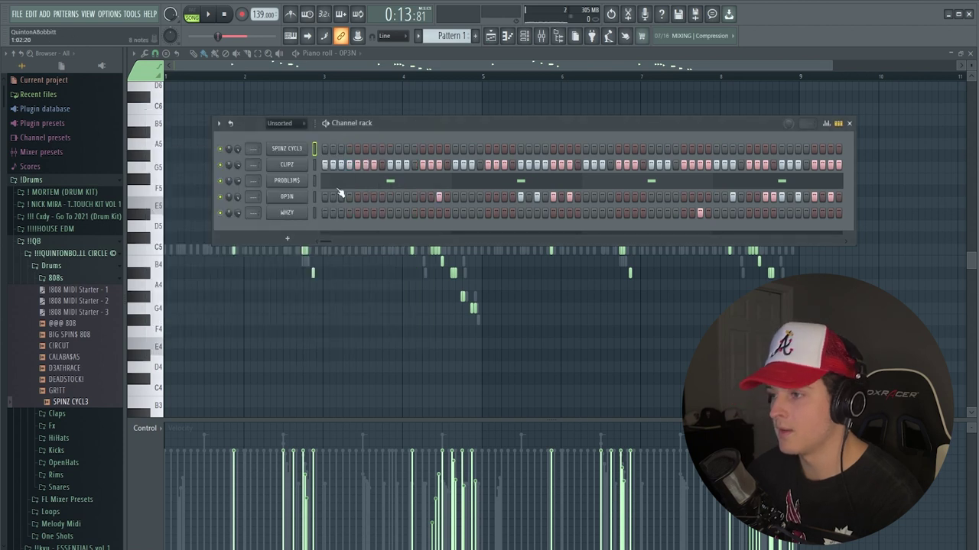
- Open the piano roll of the SPINZ CYCL3 808 channel
right_click(289, 147)
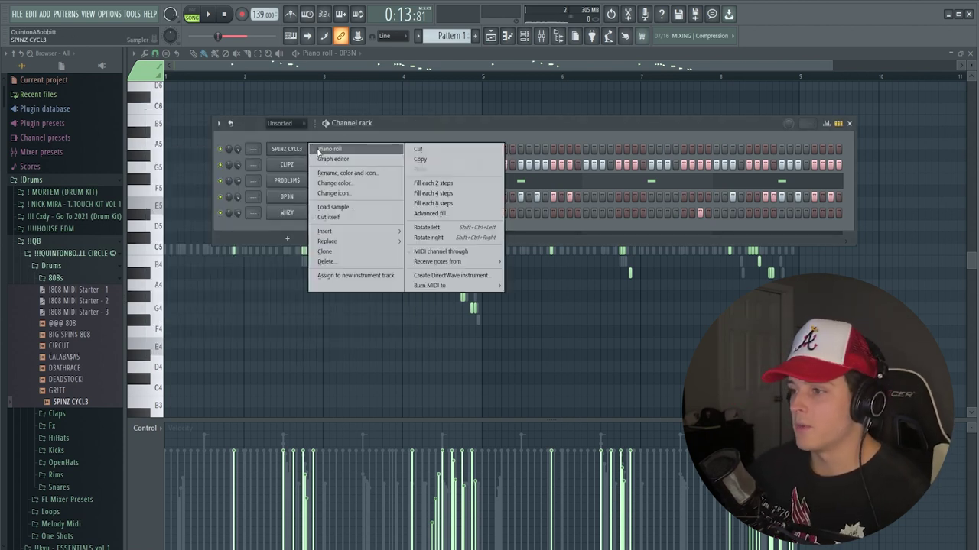
left_click(301, 152)
right_click(304, 147)
left_click(327, 146)
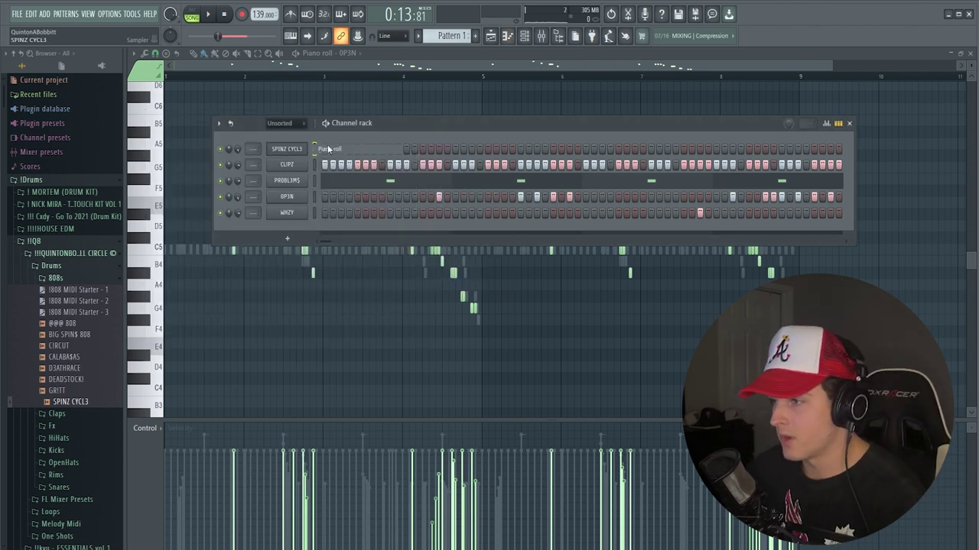
- Place an E6 808 hit at the start of bar 1, E5 hits across bars 1 to 3 and three G5 hits opening bar 4
scroll(196, 237, "up", 2)
key("space")
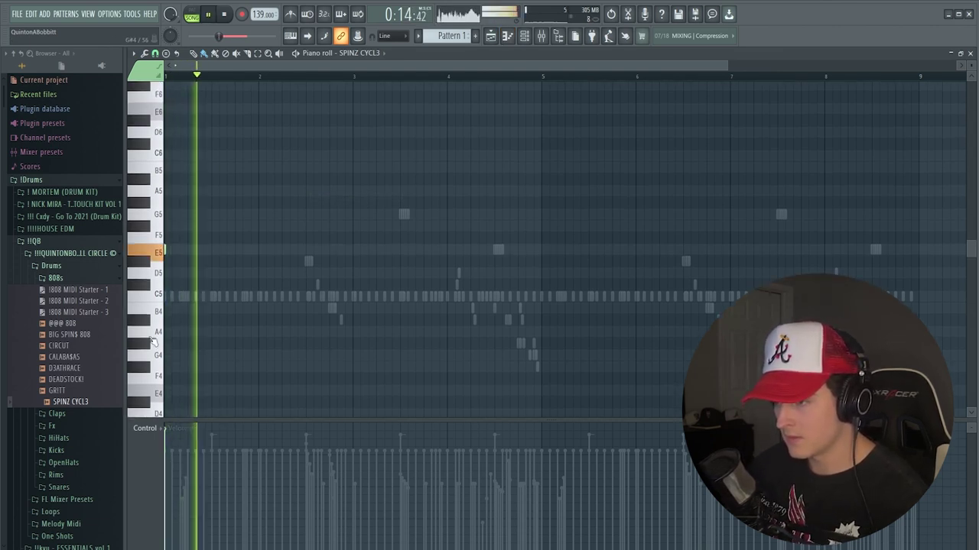
scroll(217, 90, "up", 3)
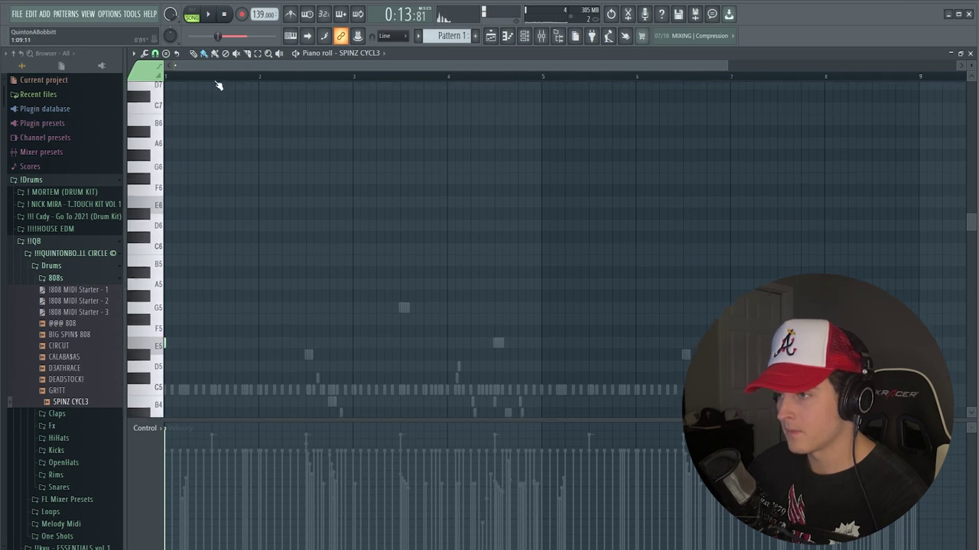
scroll(222, 78, "up", 3)
left_click(157, 60)
left_click(156, 60)
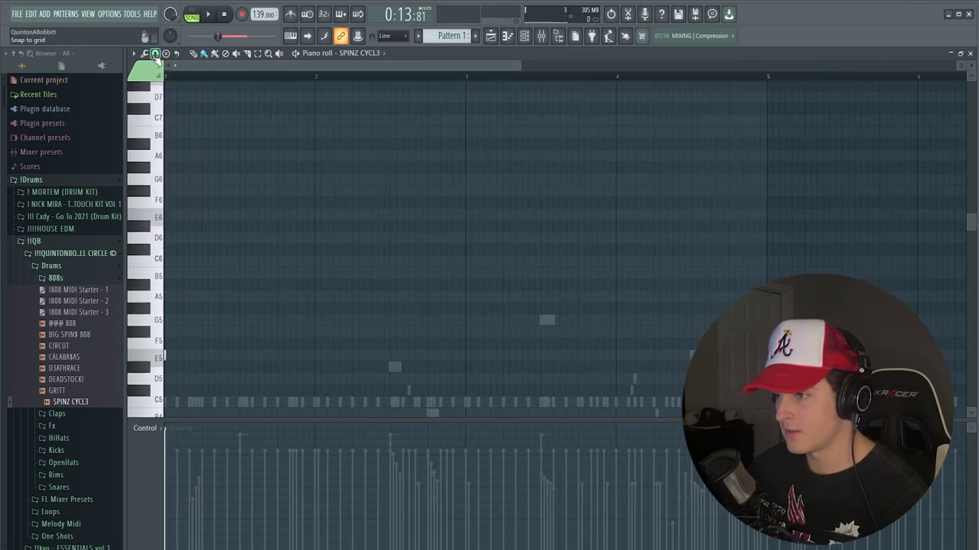
key("space")
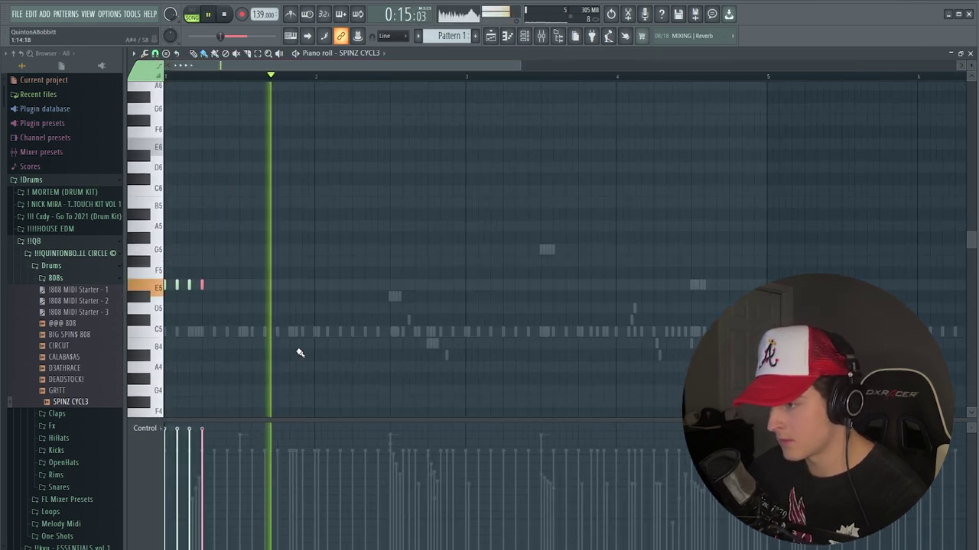
left_click(353, 287)
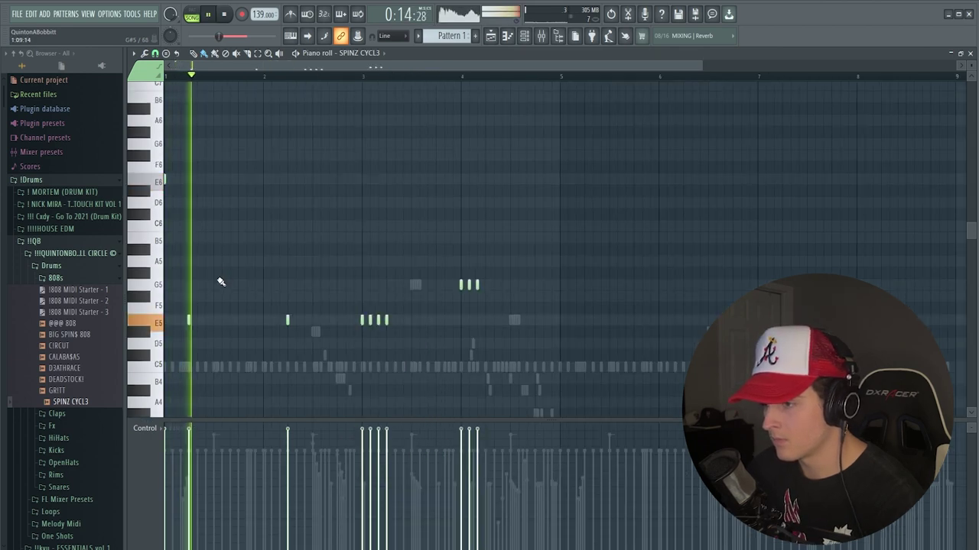
key("space")
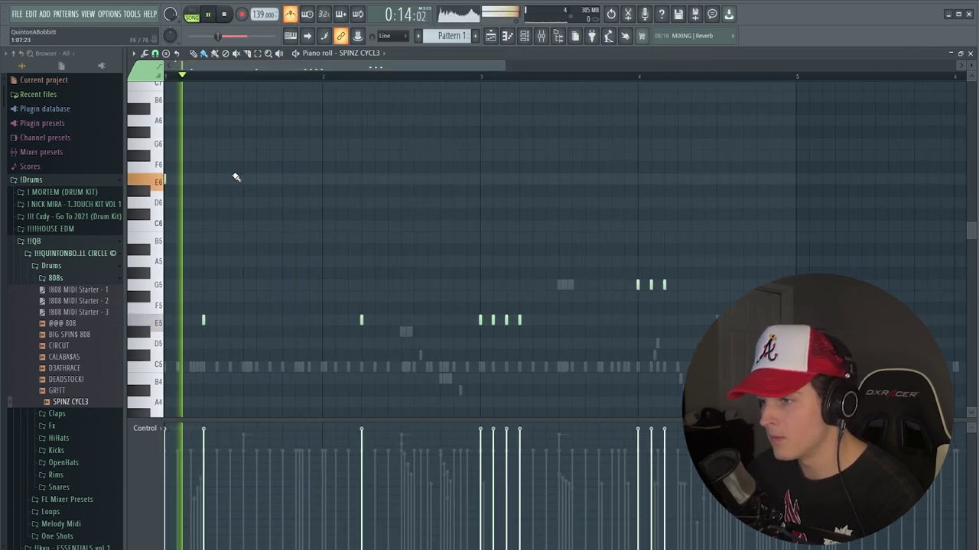
- Rearrange the 808's E5 hits to two each in bars 1 and 2, and add one in the second half of bar 3
key("space")
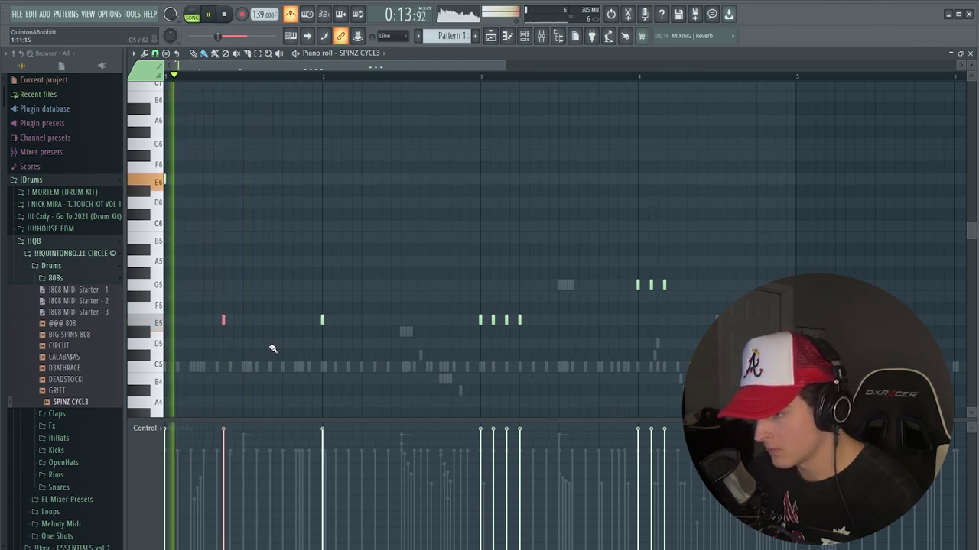
left_click(282, 321)
right_click(322, 321)
left_click(381, 321)
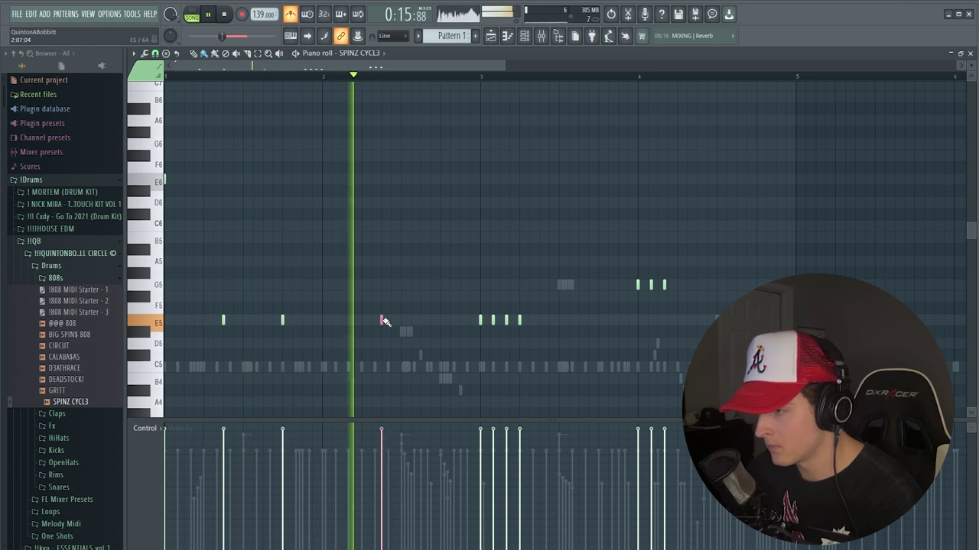
right_click(381, 321)
left_click(361, 321)
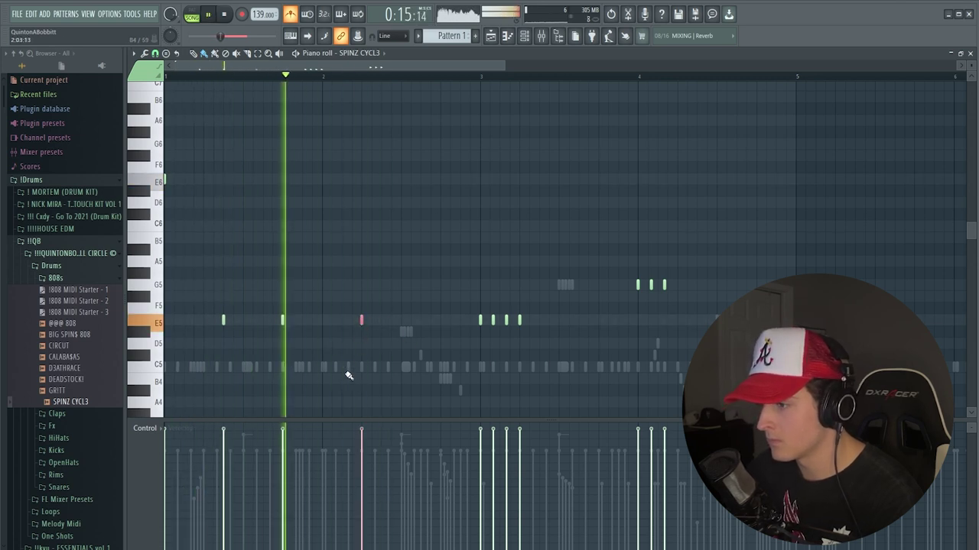
left_click(420, 321)
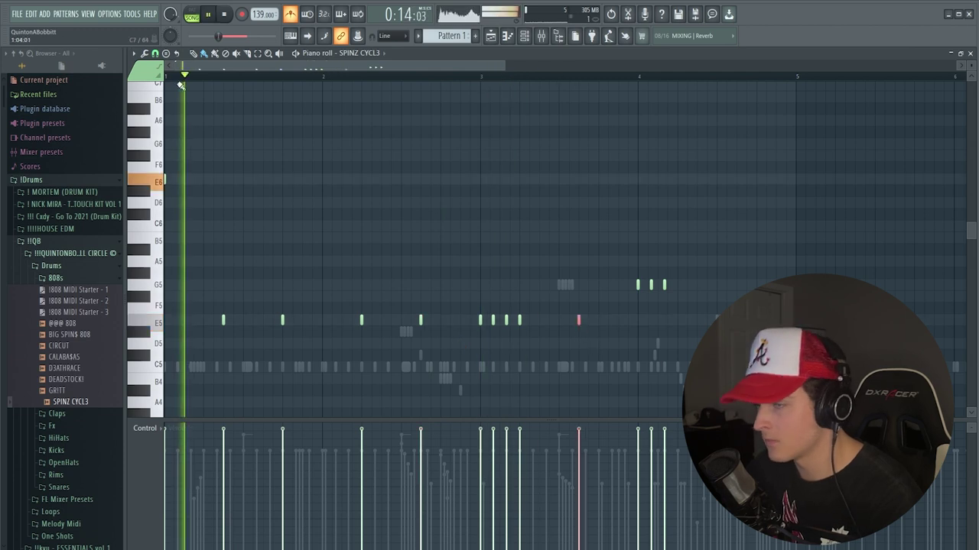
- Change the snap resolution and shift the final E5 hit of bar 3 slightly closer to bar 4
left_click(155, 54)
left_click(168, 155)
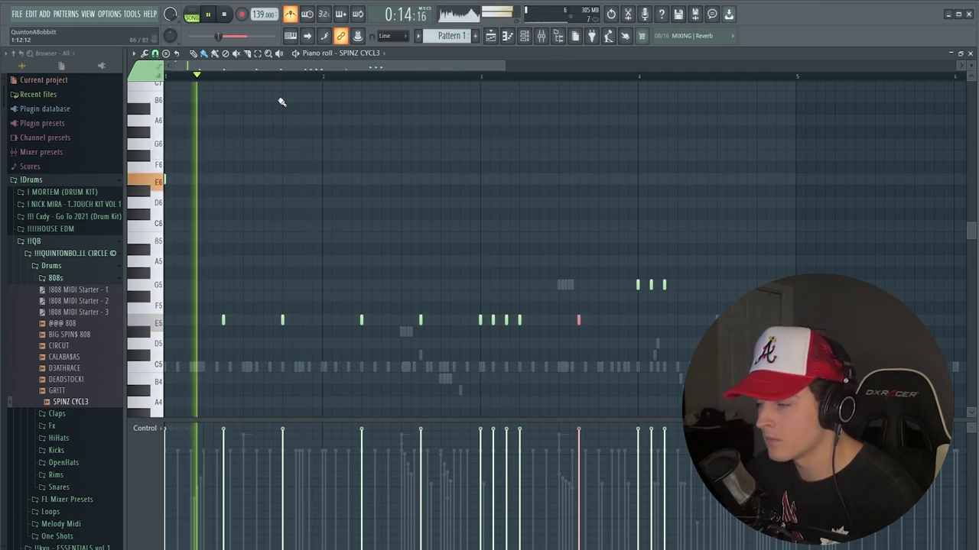
key("space")
key("space")
scroll(301, 69, "down", 1)
left_click_drag(301, 69, 326, 73)
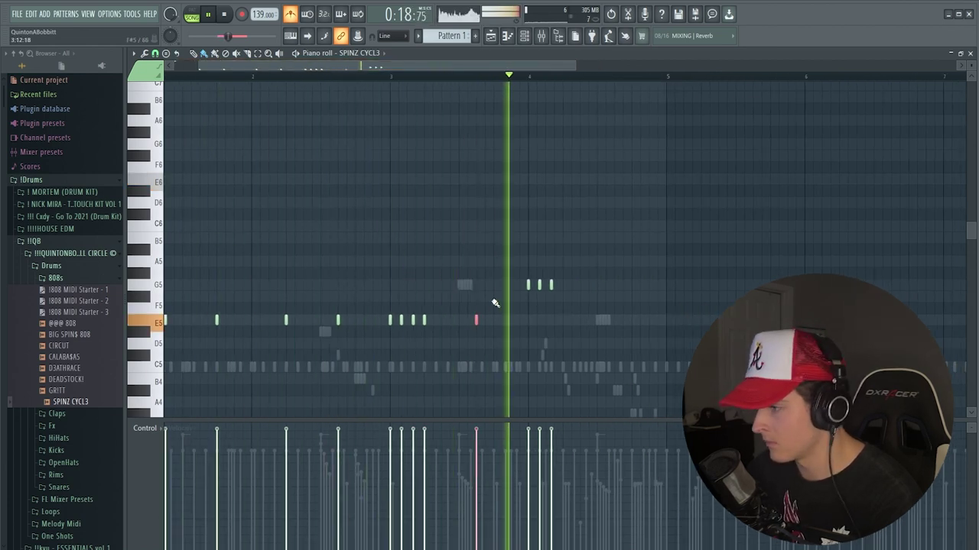
right_click(522, 289)
key("ctrl+z")
right_click(600, 329)
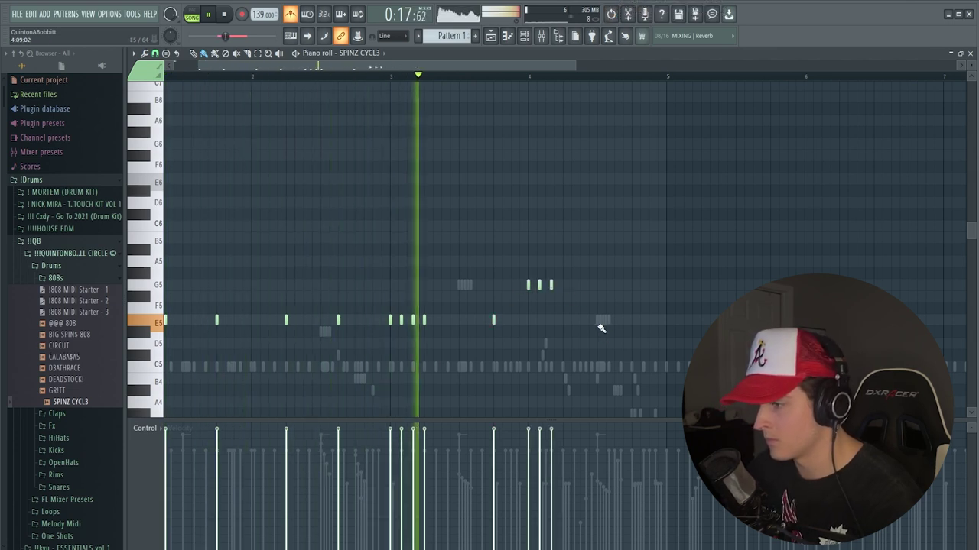
key("space")
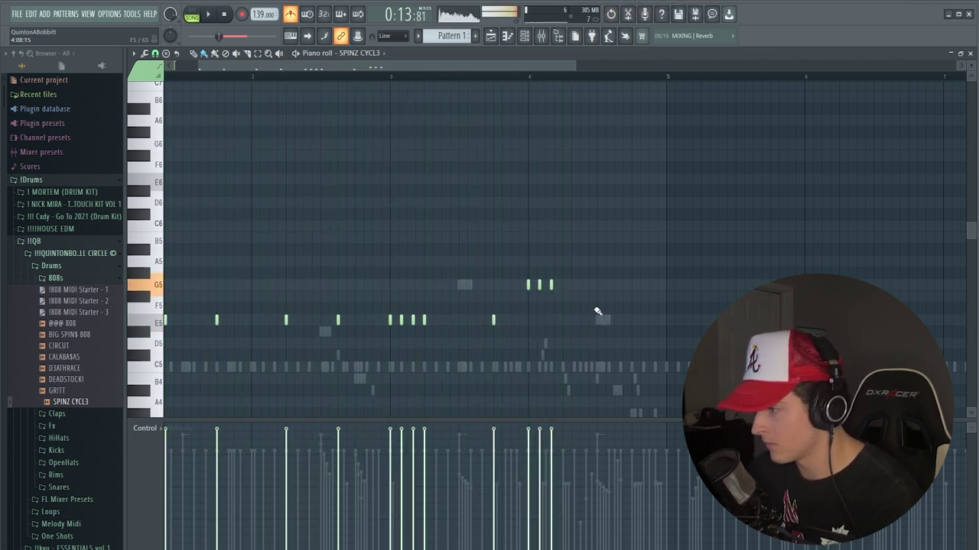
- Add a fourth G5 hit to the run opening bar 4 and another G5 hit in the bar's second half
key("space")
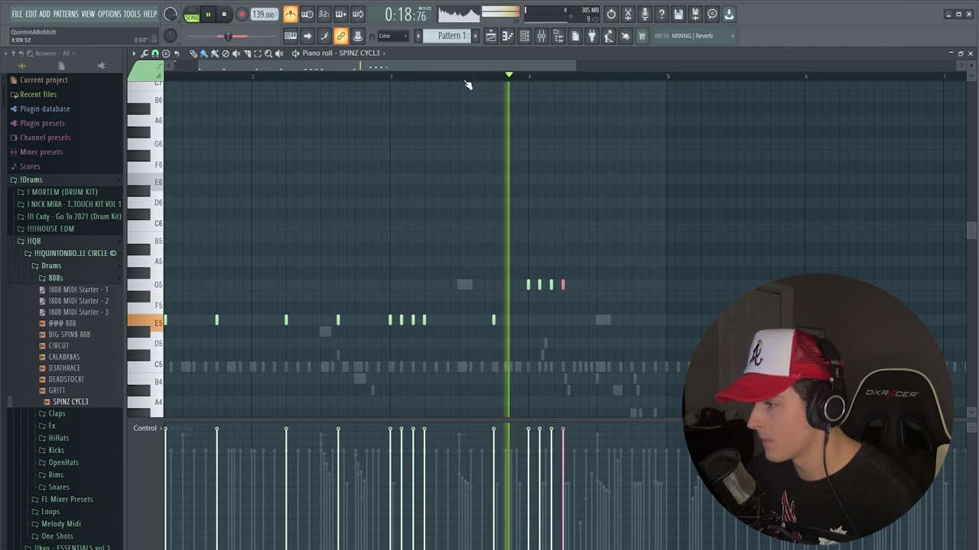
left_click(613, 285)
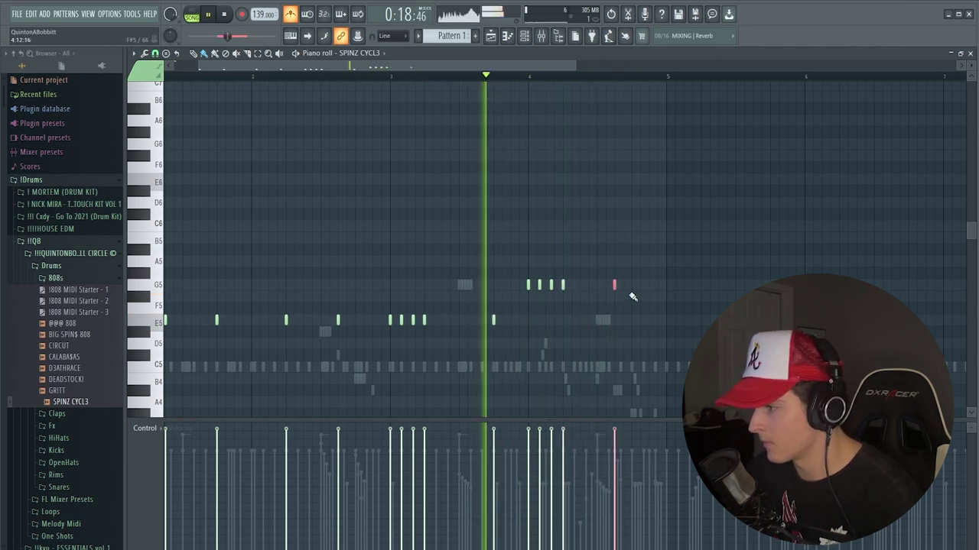
key("ctrl+Up")
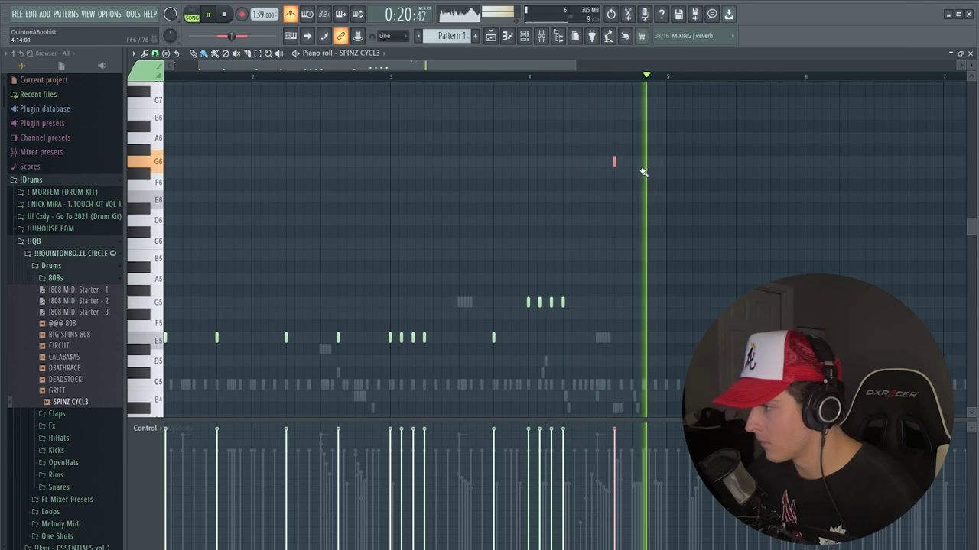
key("ctrl+Down")
key("space")
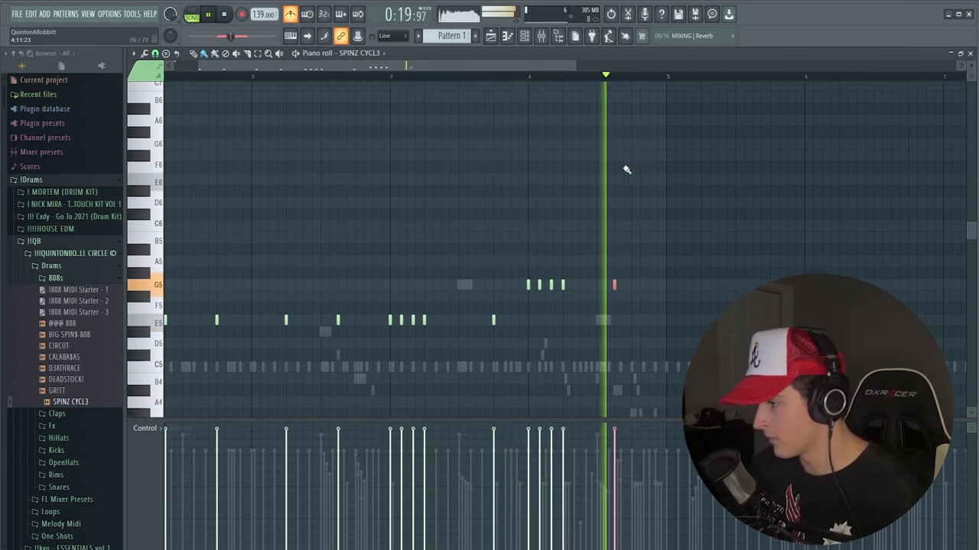
key("space")
- Set the snap to 1/3 step, build a fast three-hit G5 roll in late bar 4 and add two G5 hits after it
left_click(157, 54)
left_click(173, 136)
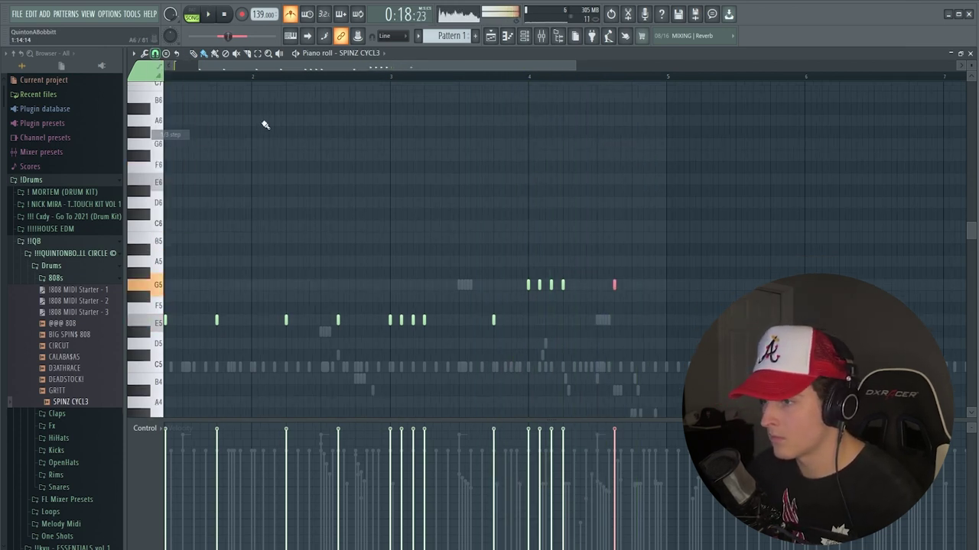
key("space")
scroll(583, 81, "up", 1)
scroll(584, 81, "up", 3)
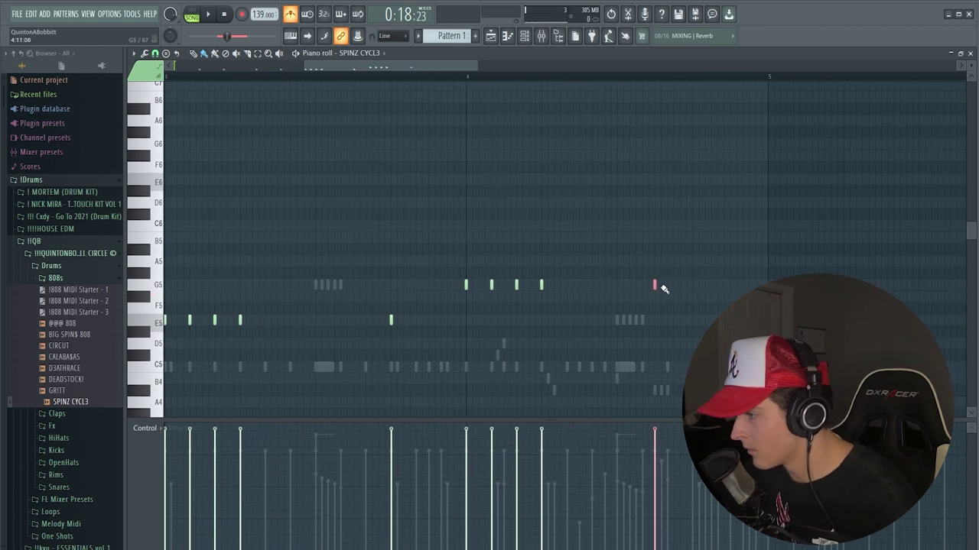
key("space")
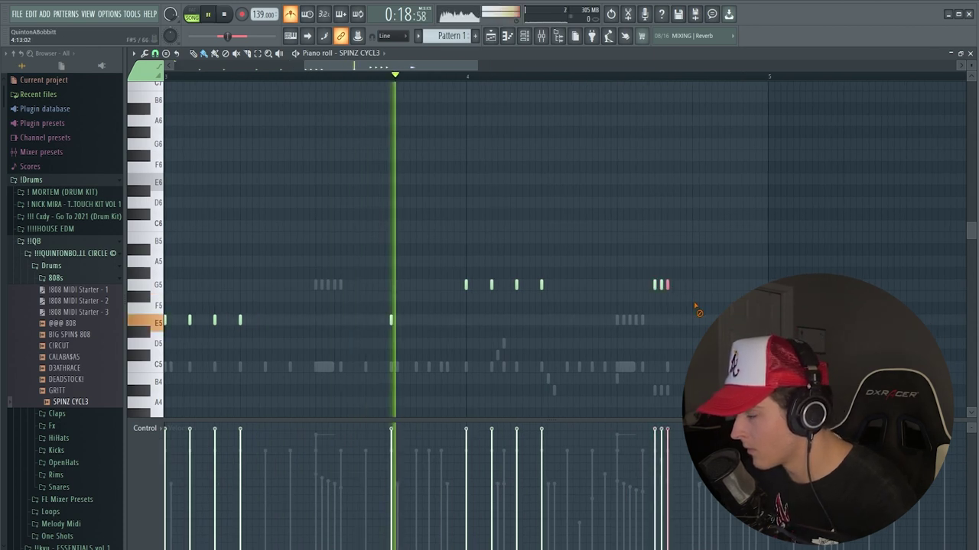
left_click(692, 285)
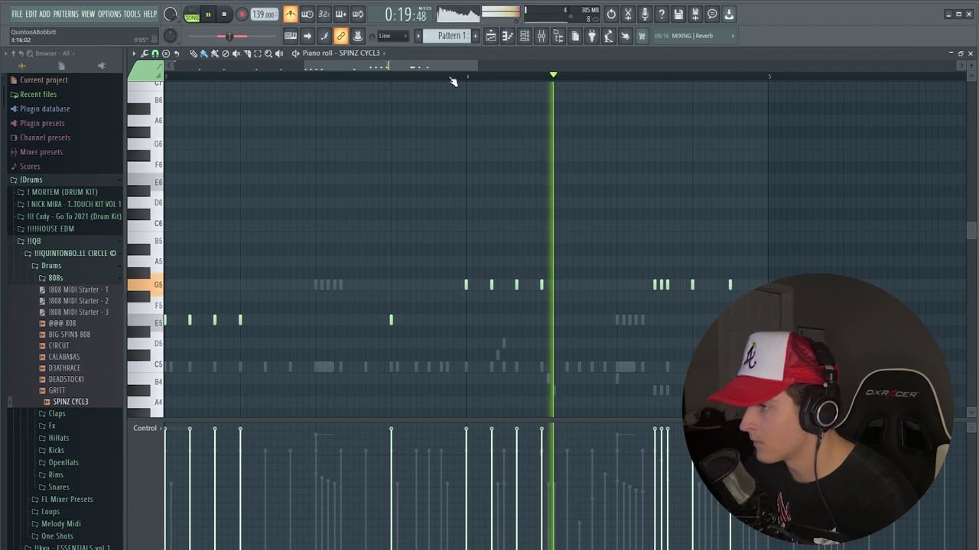
- Duplicate the 808 notes of bars 1 to 4 into bars 5 to 8, lowering them to C5 with D5 hits in bar 8
scroll(454, 81, "down", 3)
scroll(453, 81, "down", 2)
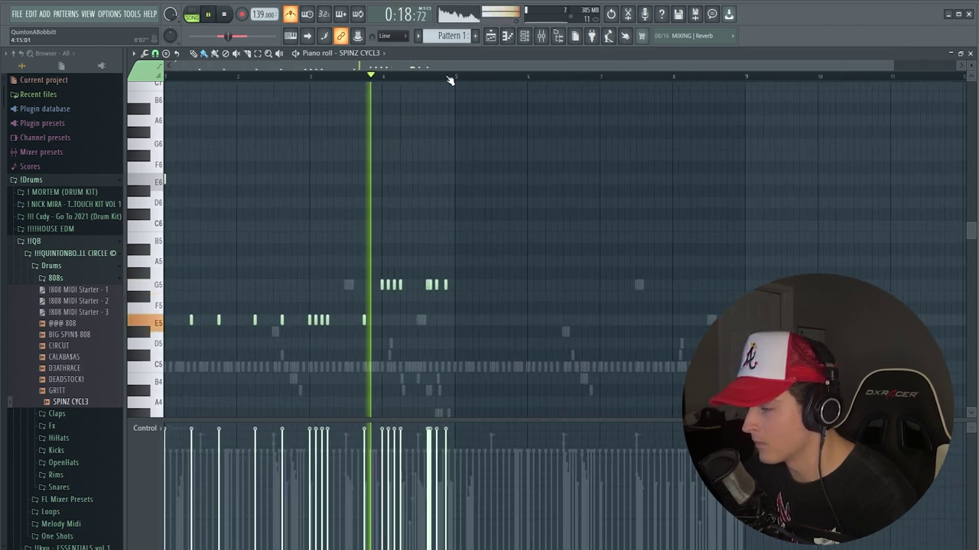
key("space")
left_click_drag(457, 79, 165, 78)
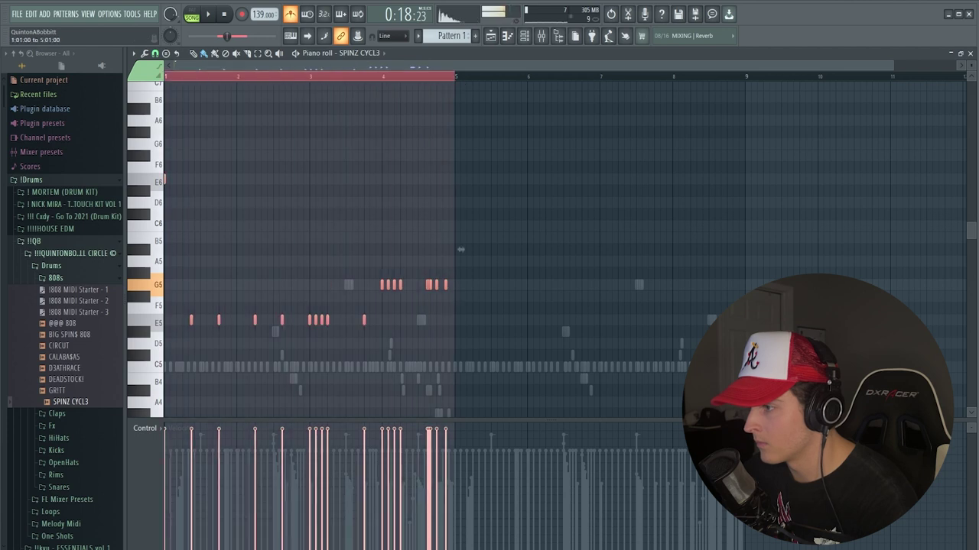
key("ctrl+b")
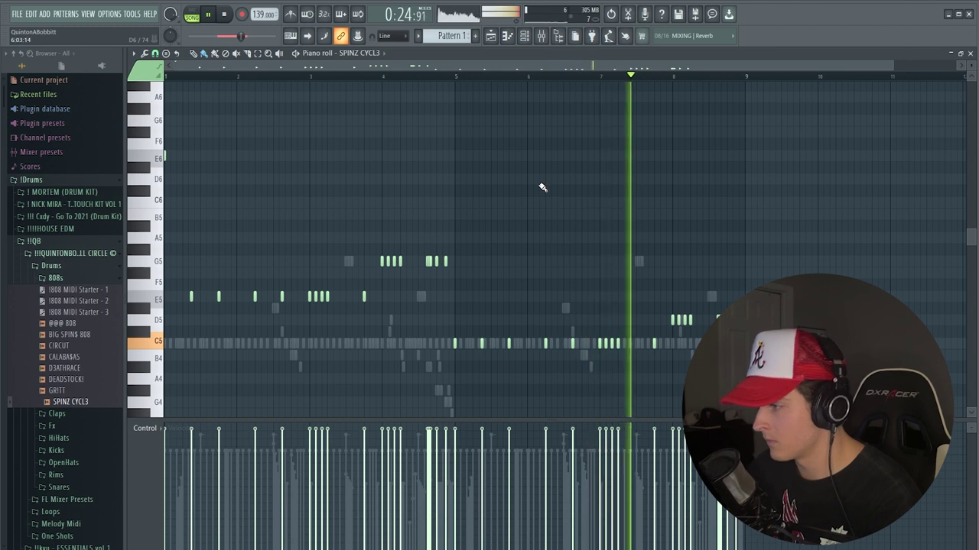
- Raise the C5 run opening bar 7 an octave to C6 and rework it into two C6 hits followed by C5 hits
left_click_drag(586, 337, 627, 350)
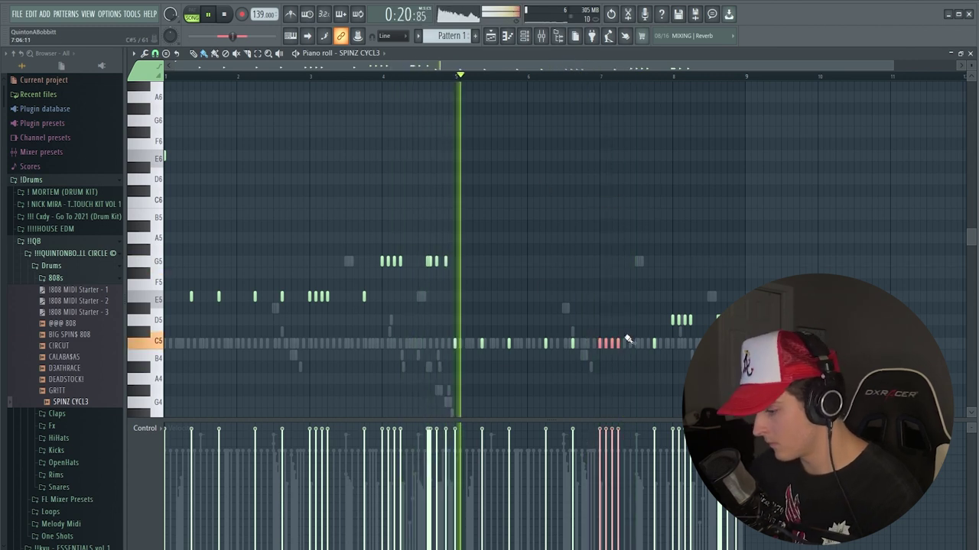
key("ctrl+Up")
scroll(633, 81, "up", 2)
scroll(635, 80, "up", 1)
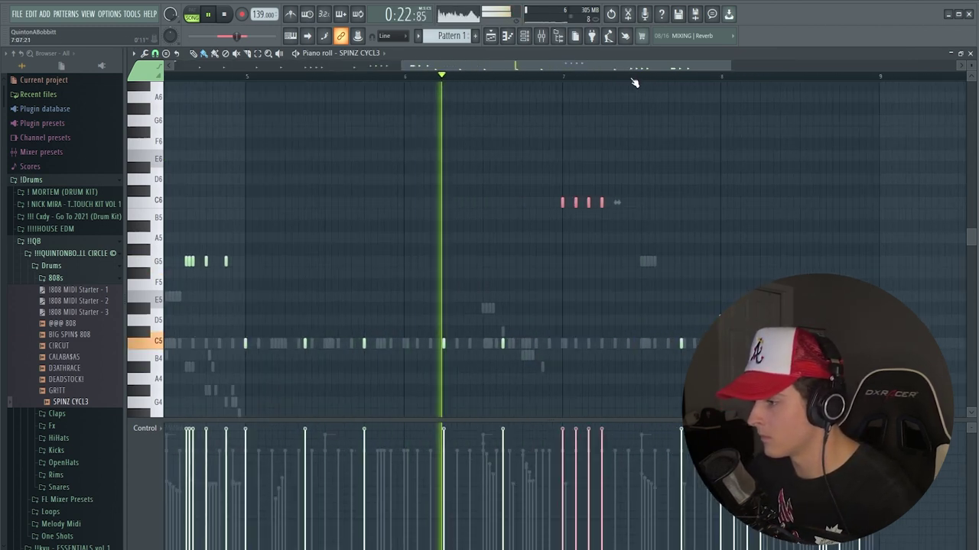
left_click(636, 306, "ctrl")
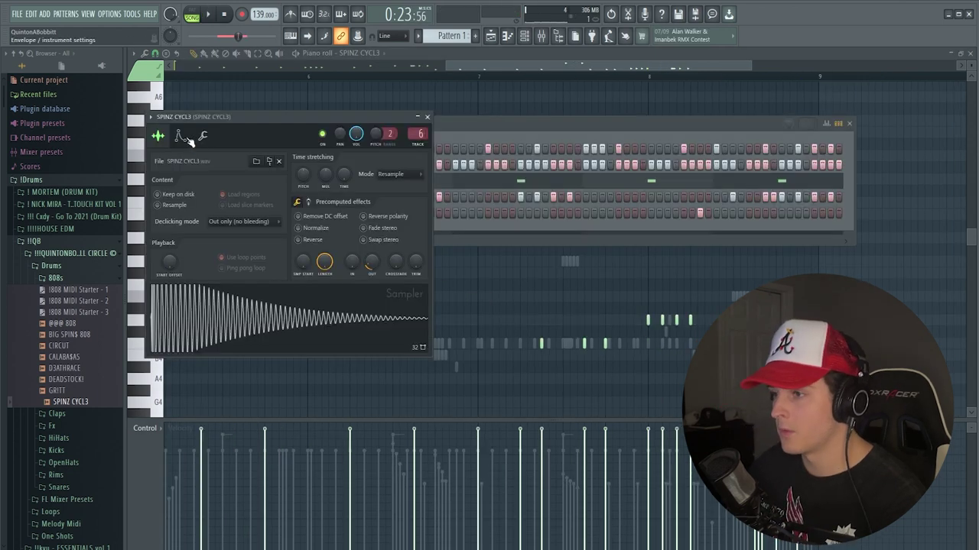
- Enable the volume envelope of SPINZ CYCL3 and lengthen its piano roll notes with quick legato
left_click(180, 135)
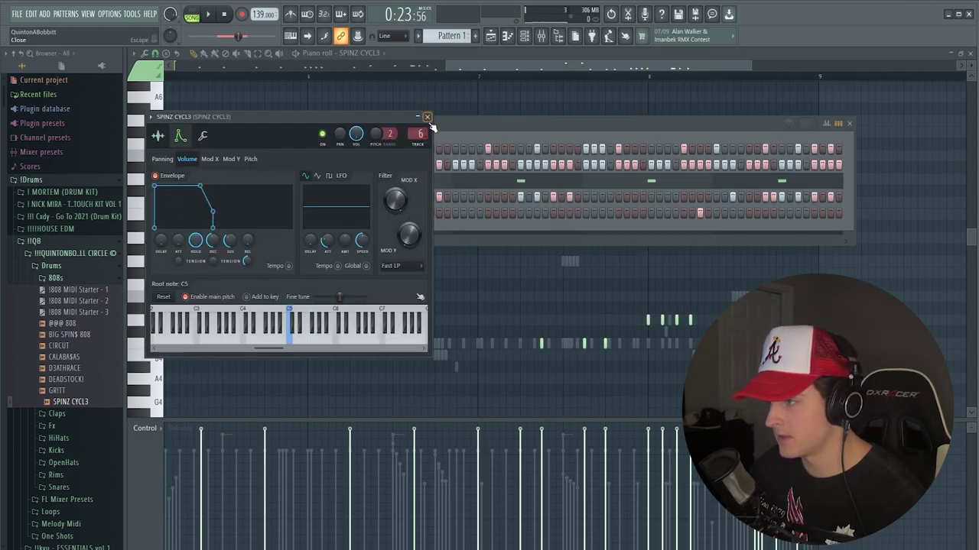
left_click(428, 118)
left_click(518, 64)
key("ctrl+l")
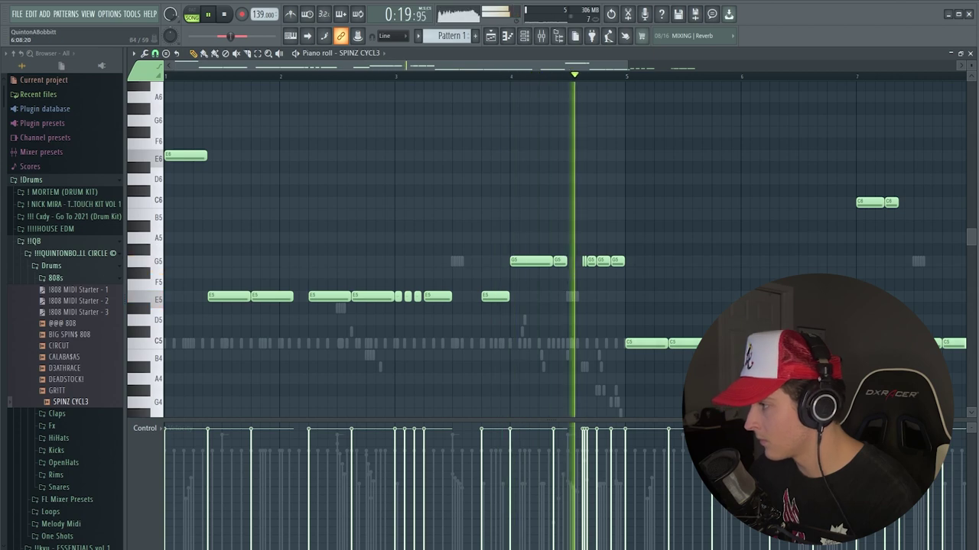
scroll(448, 81, "down", 3)
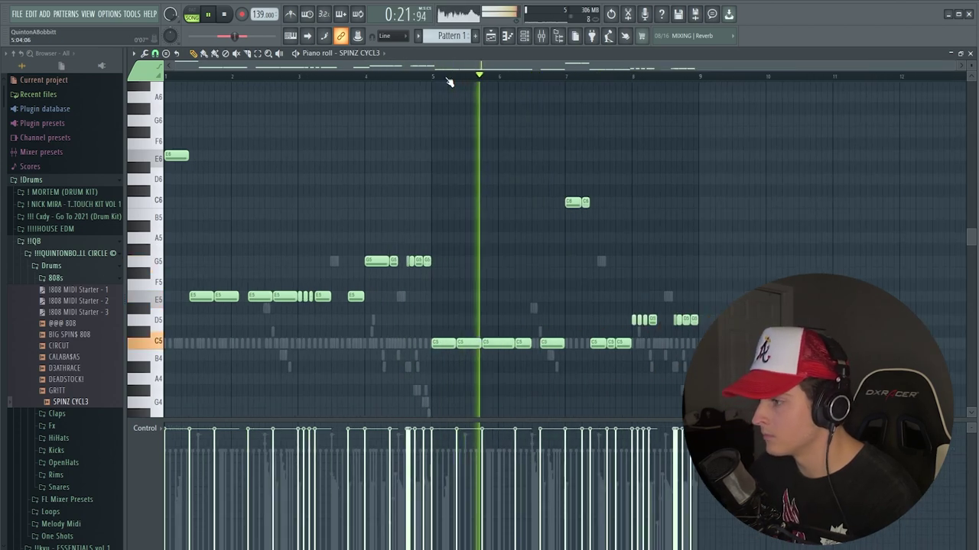
- Lower the mixer levels of SPINZ CYCL3 to -3.7 dB, CLIPZ to -1.3 dB, and PROBL3M$, 0P3N and WHZY to -0.6 dB
left_click(524, 36)
left_click(537, 39)
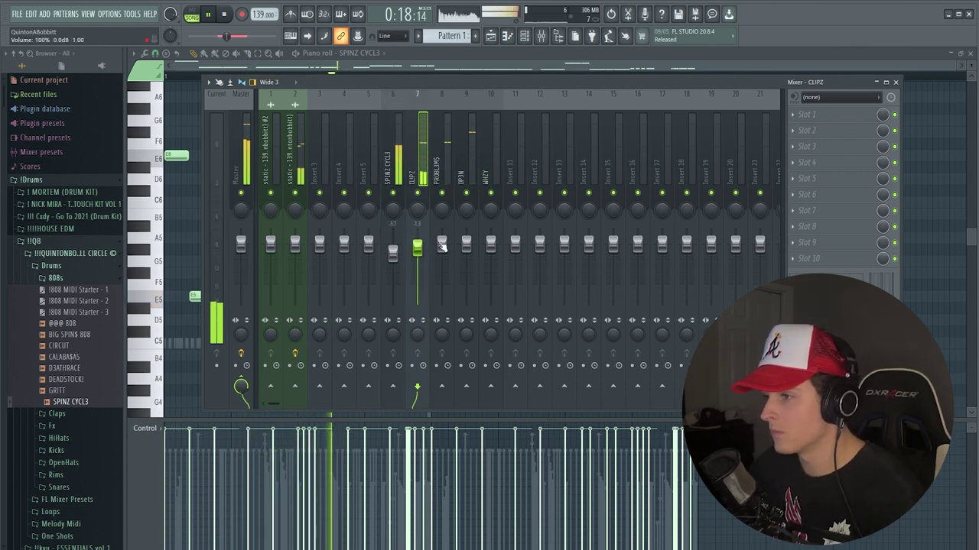
left_click_drag(442, 185, 460, 167)
left_click(490, 167)
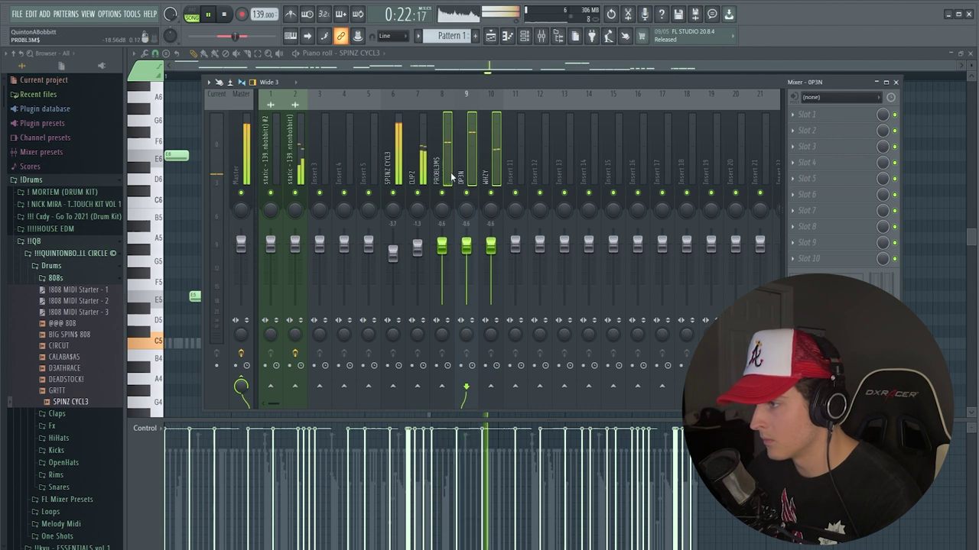
- Load Fruity Reeverb 2 into the first effect slot of the PROBL3M$ mixer track
left_click(826, 114)
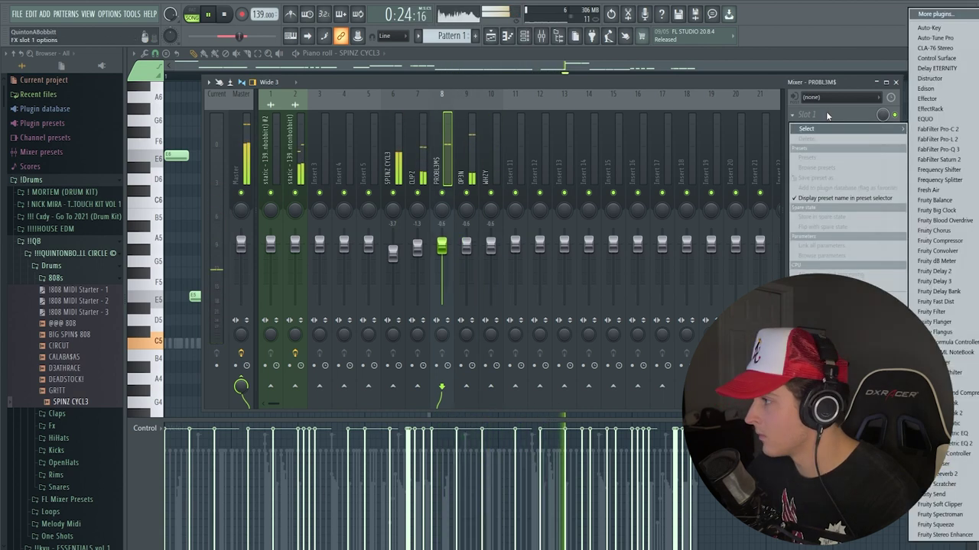
left_click(945, 474)
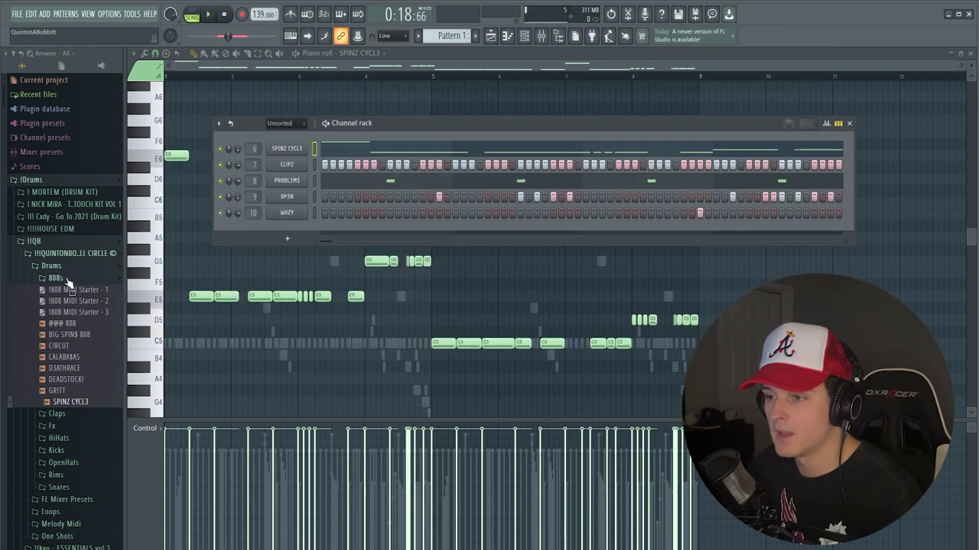
- Load the SL4PZ kick from the Kicks folder and program B4 kick hits alongside the 808 notes across bars 1 to 4
left_click(53, 280)
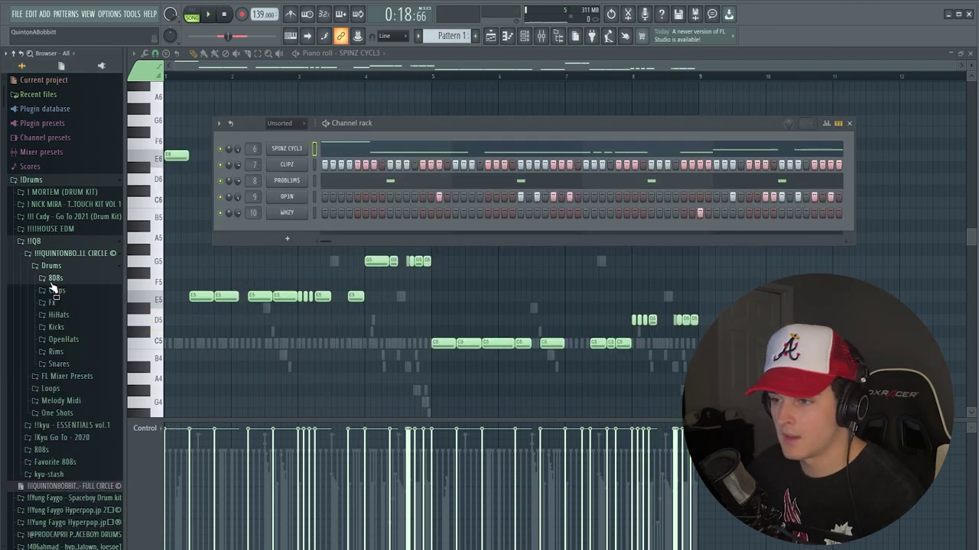
left_click(61, 327)
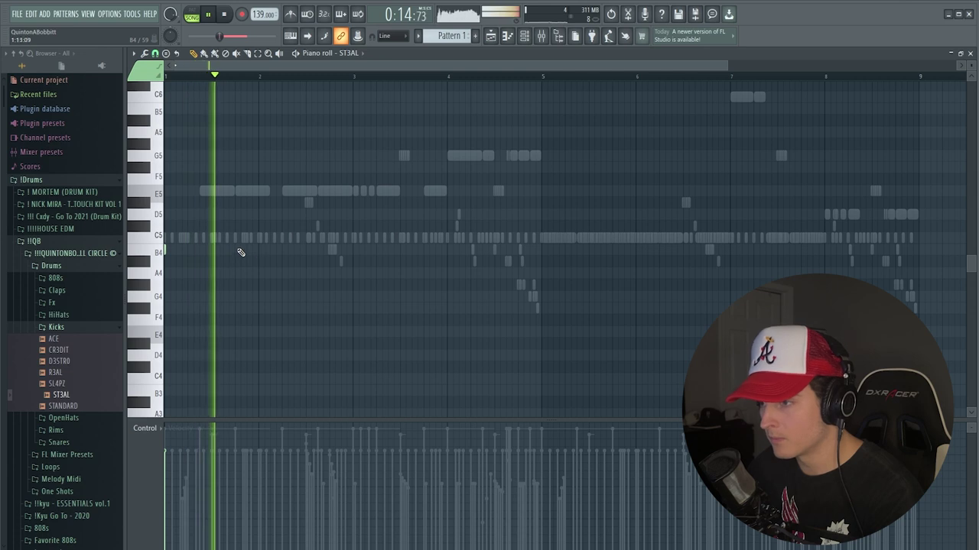
left_click(281, 249)
left_click(352, 249)
left_click(424, 250)
left_click(470, 249)
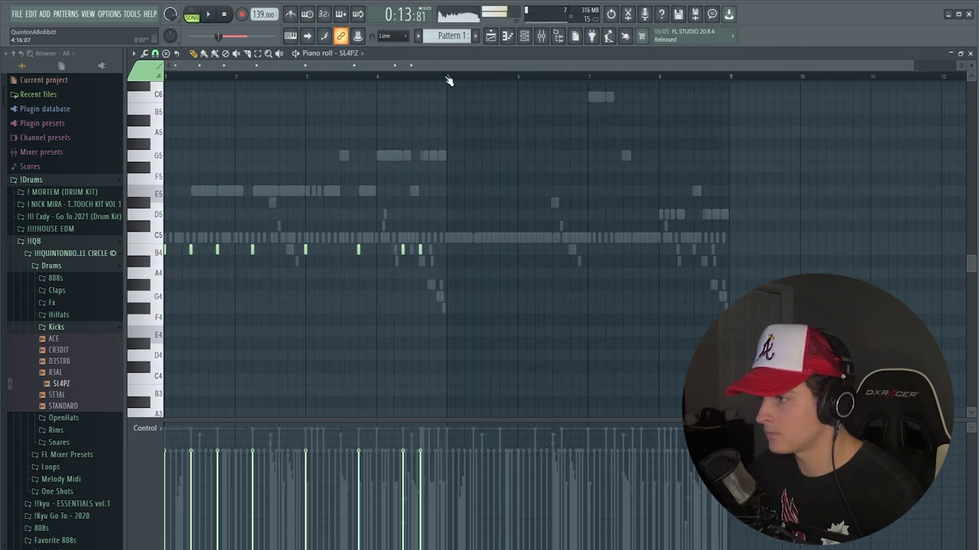
- Duplicate the four-bar kick pattern across bars 5 to 8
key("ctrl+a")
key("ctrl+b")
left_click(190, 80)
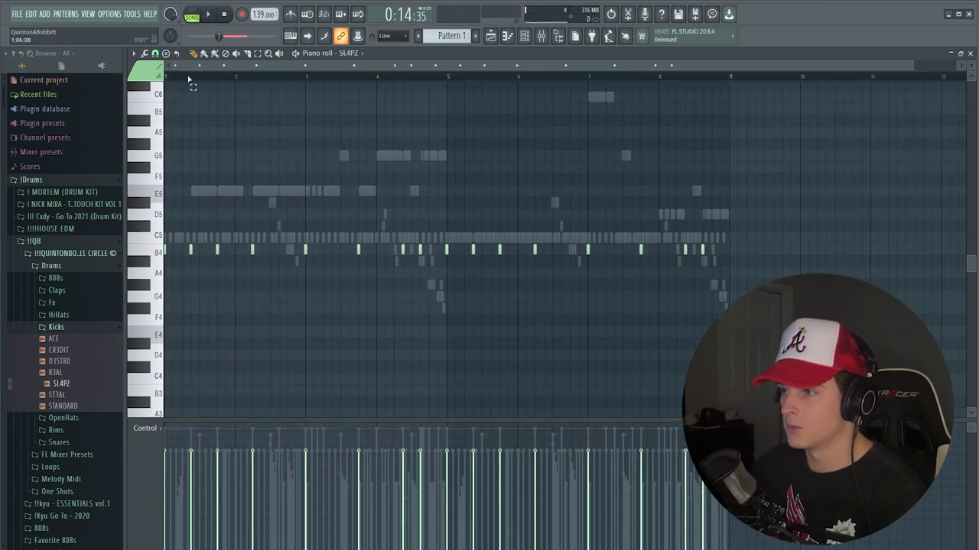
- Add the SIZZL3 and CRAT3 open hats from the OpenHats folder as new channels in the channel rack
left_click(524, 36)
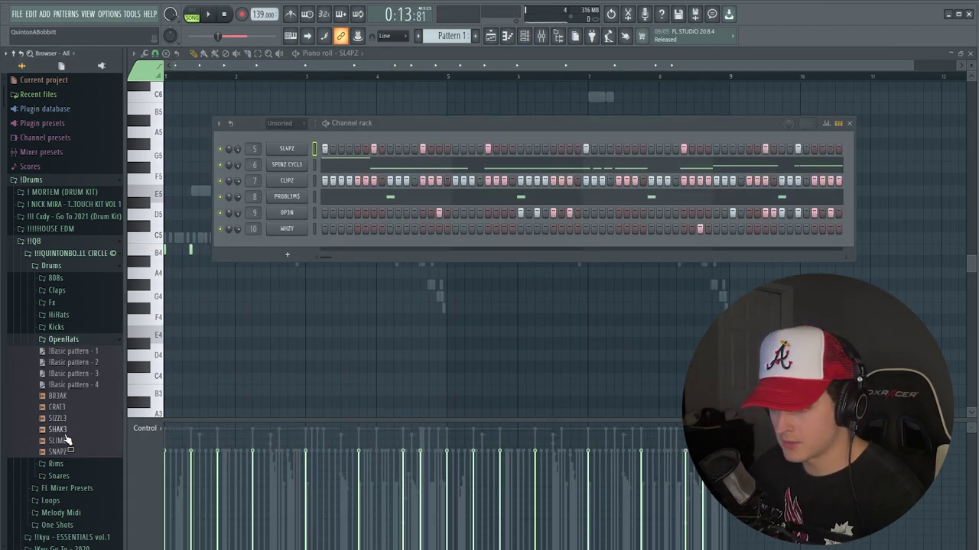
key("space")
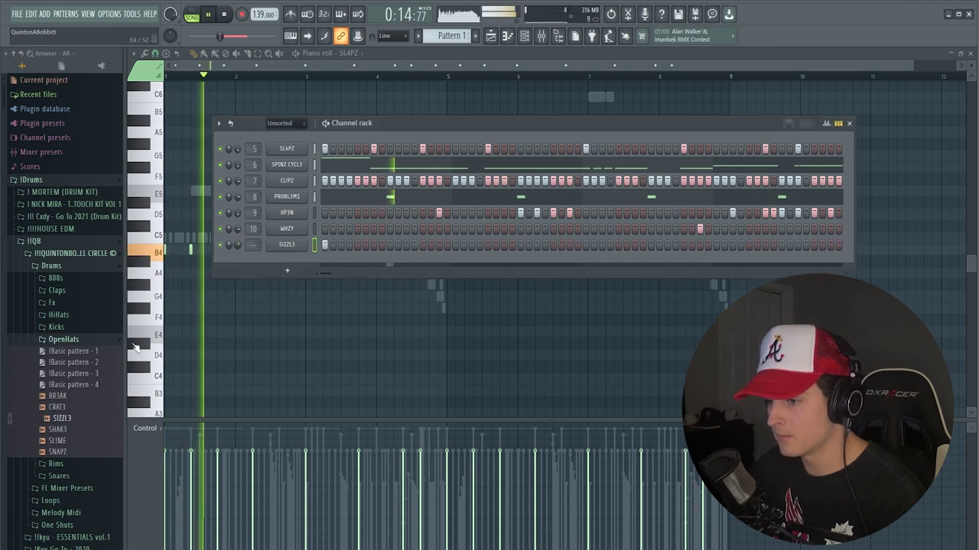
key("space")
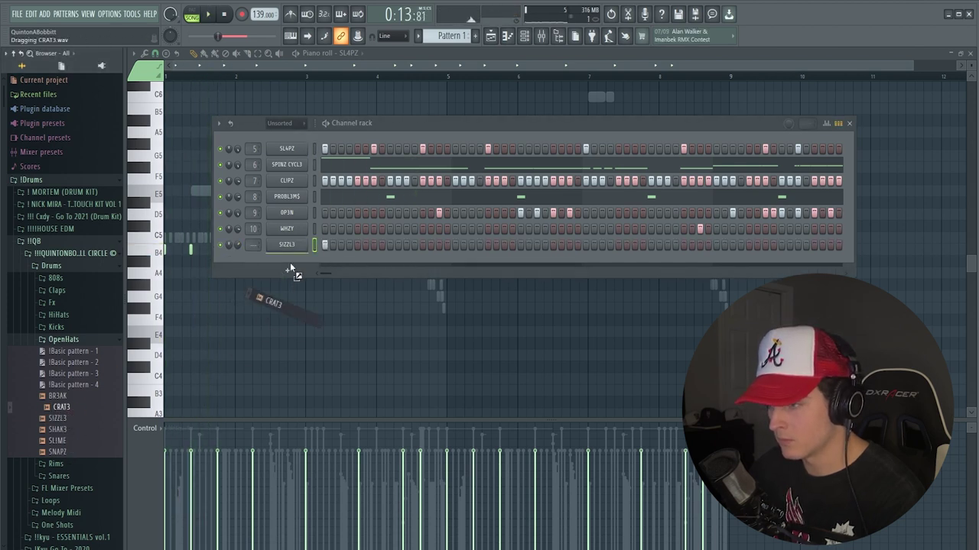
left_click_drag(291, 268, 306, 266)
- Place SIZZL3 hits on steps 1 and 33 and CRAT3 hits on steps 13 and 45, repeating CRAT3 through bar 8
key("space")
left_click(422, 261)
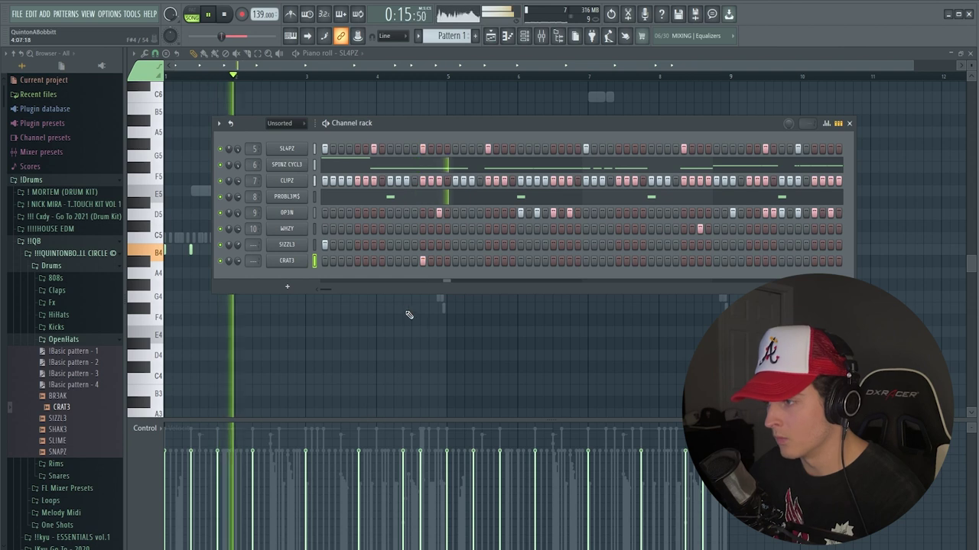
left_click(585, 245)
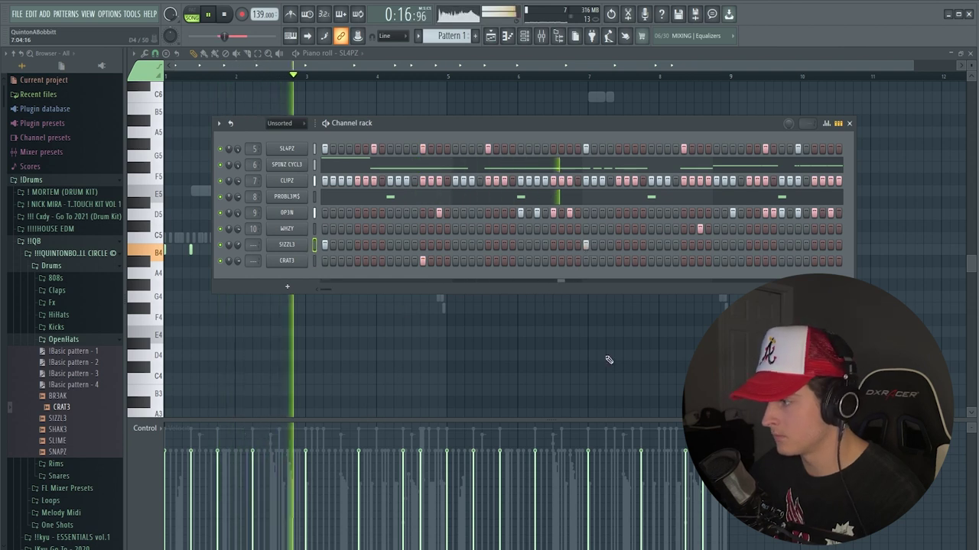
left_click(682, 262)
right_click(282, 245)
left_click(302, 251)
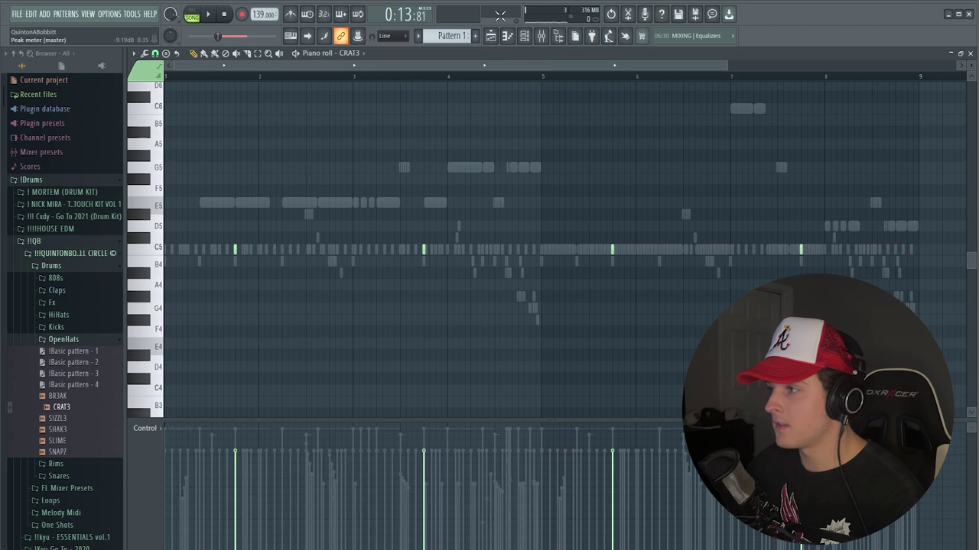
- Open the CL!PZ hi-hat notes in the piano roll and delete C5 hits to leave gaps in bars 1 and 2
left_click(525, 36)
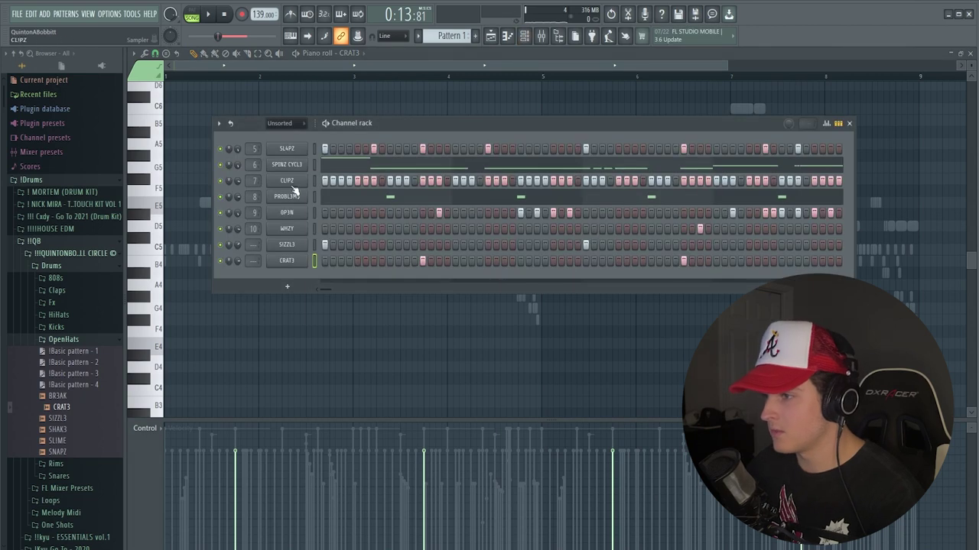
right_click(289, 182)
left_click(329, 181)
scroll(196, 70, "up", 3)
key("space")
key("space")
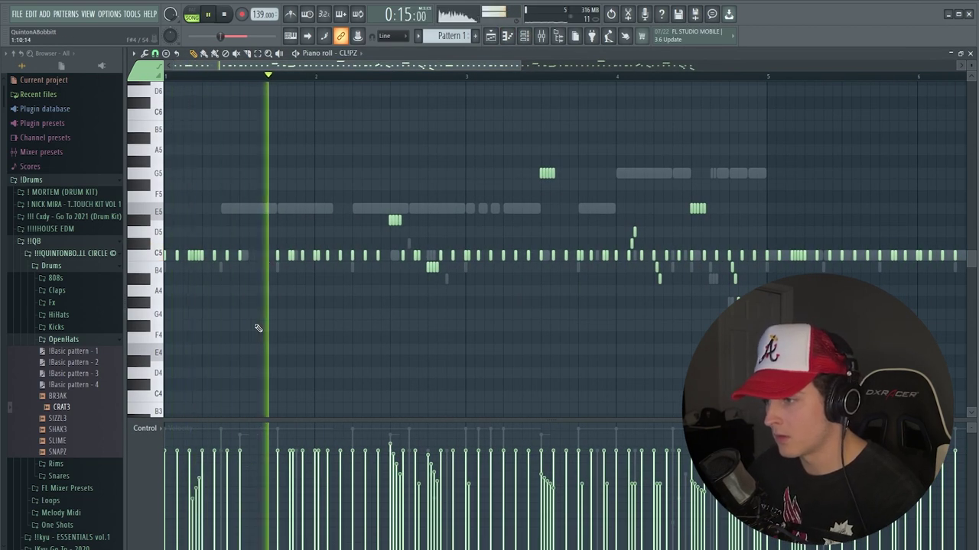
key("space")
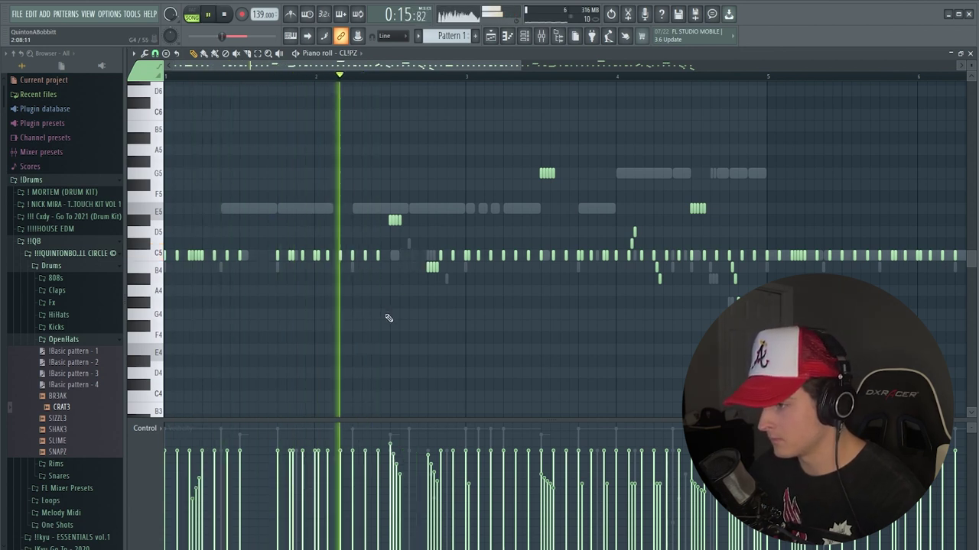
key("space")
key("space")
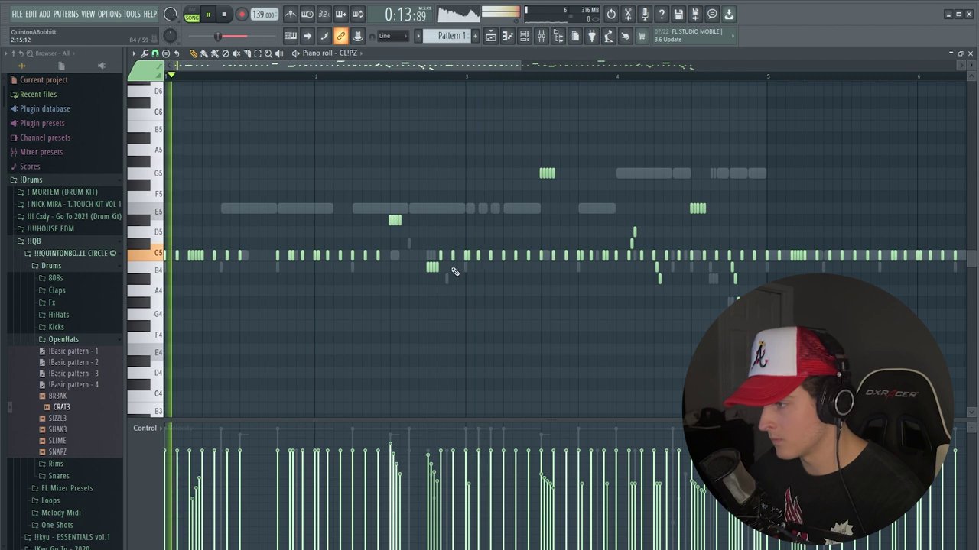
right_click(452, 257)
- Thin the C5 hi-hats in the last beat of bar 1 and add a hit on step 15
key("space")
key("space")
scroll(297, 81, "up", 2)
key("space")
key("space")
right_click(264, 256)
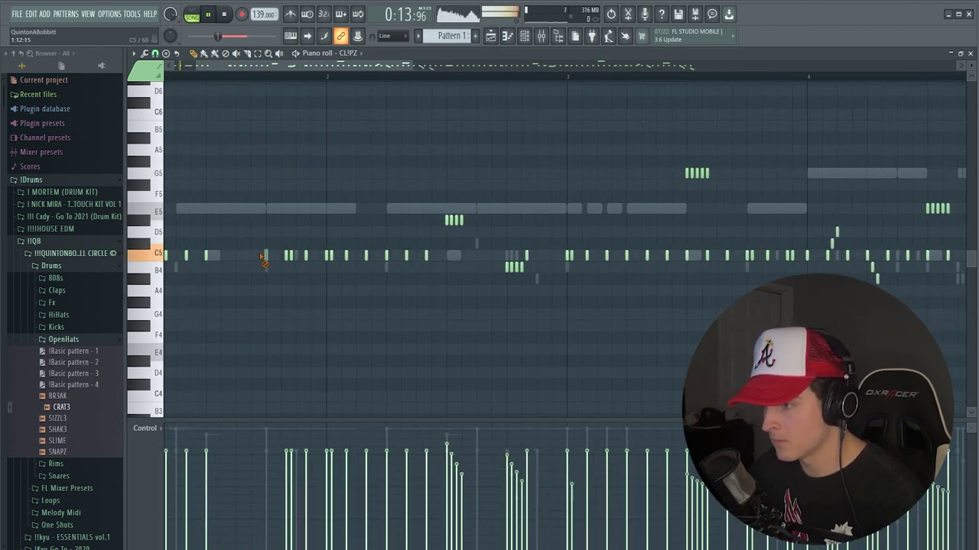
key("space")
key("space")
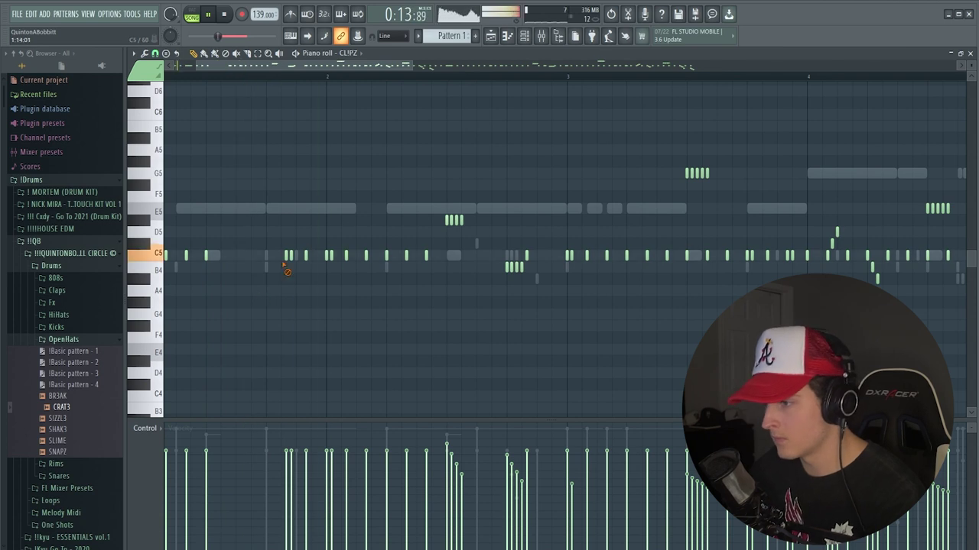
left_click(297, 255)
- Add C5 hi-hat hits on beat 4 of bar 1 and step 3 of bar 2, removing the neighbouring off-grid hit
key("space")
key("space")
key("space")
key("space")
key("space")
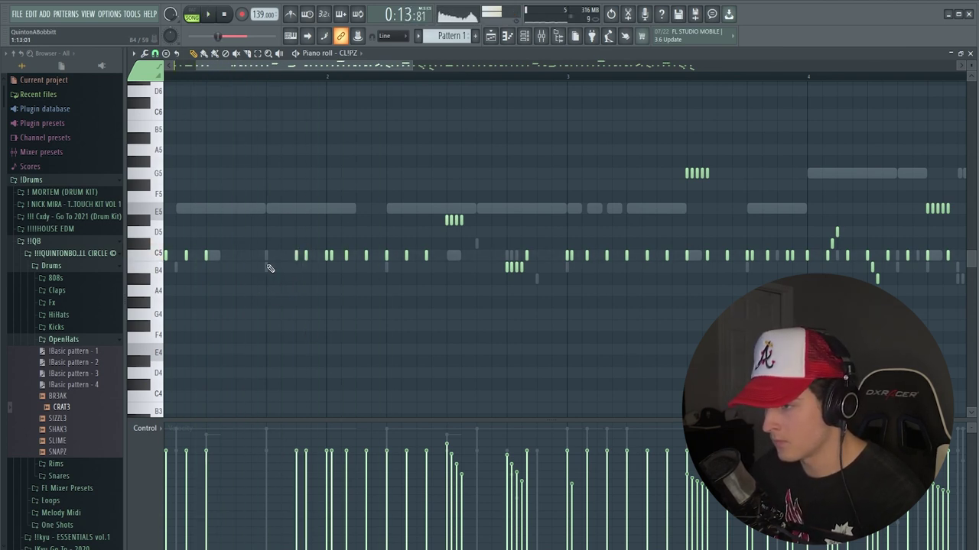
key("space")
key("space")
left_click(354, 257)
key("space")
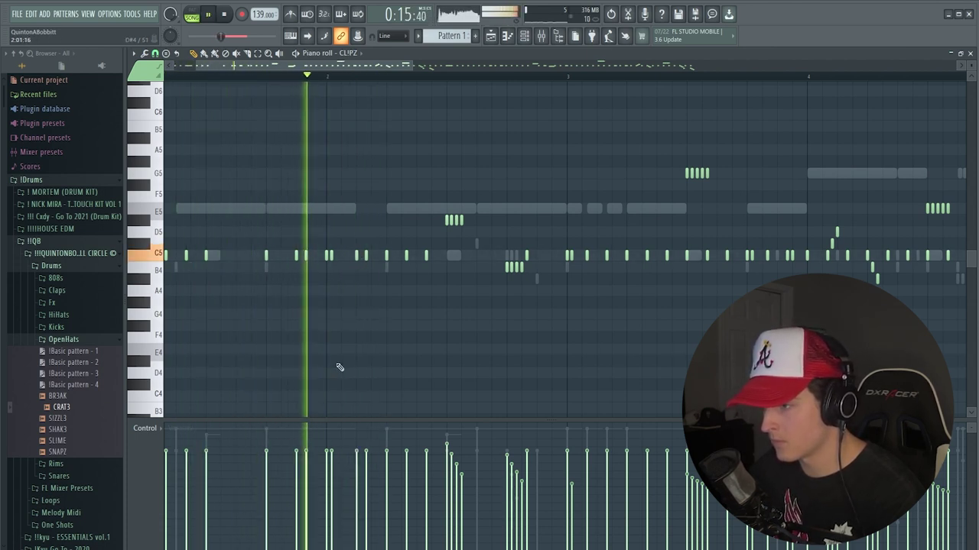
- Space out the remaining C5 hi-hats of bar 2 with single hits on steps 5, 7 and 11
key("space")
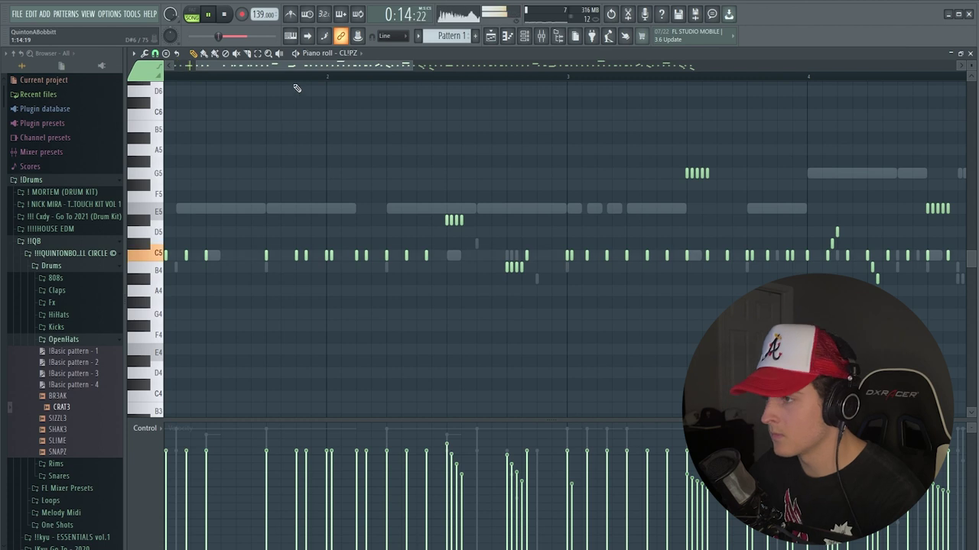
scroll(298, 86, "down", 3)
key("space")
key("space")
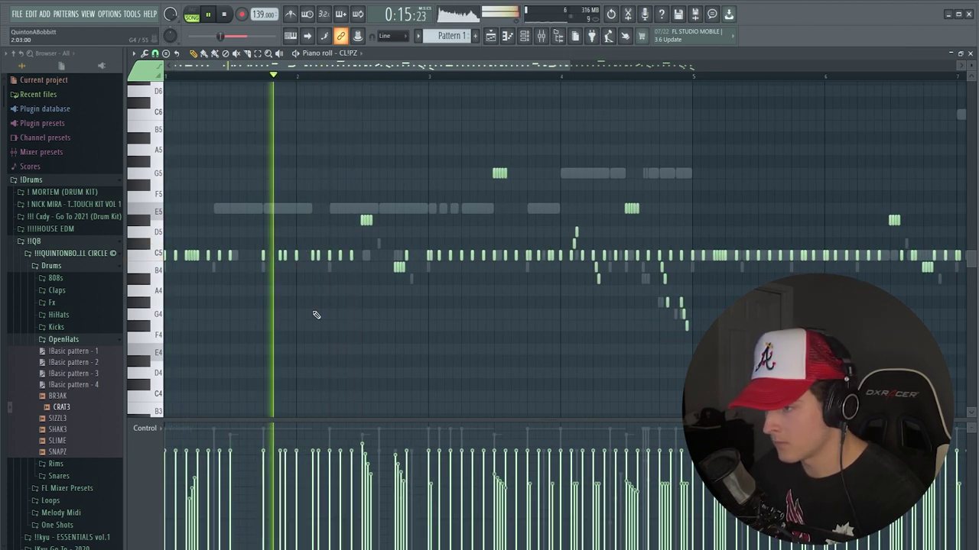
key("space")
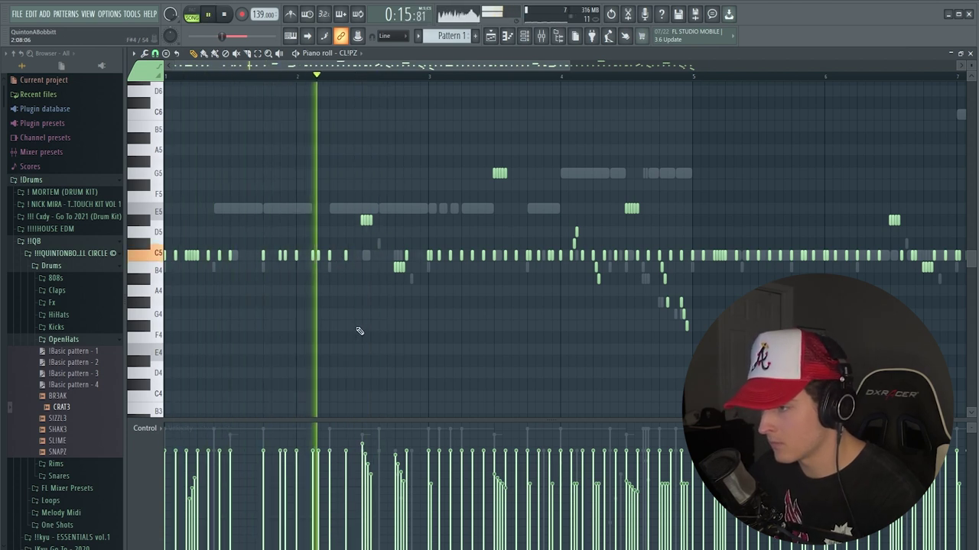
key("space")
key("space")
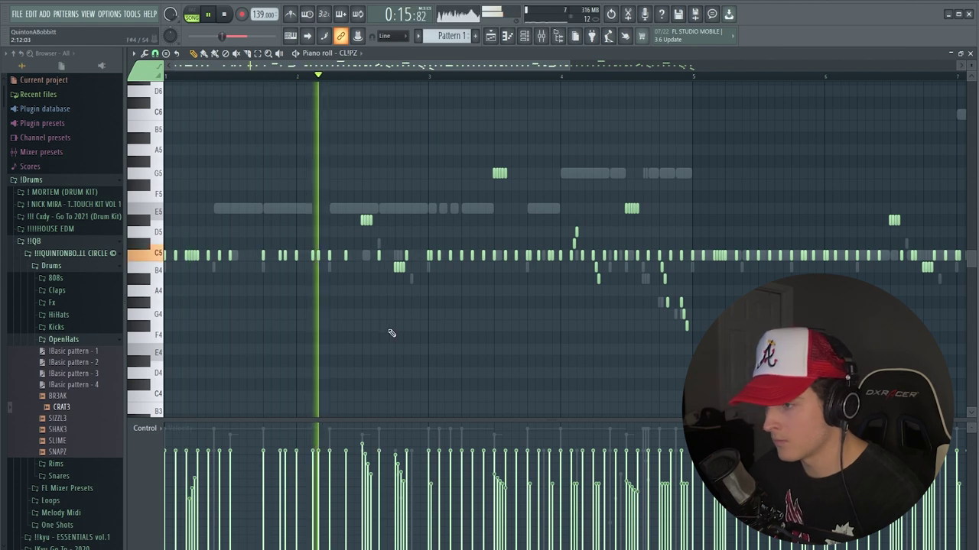
key("space")
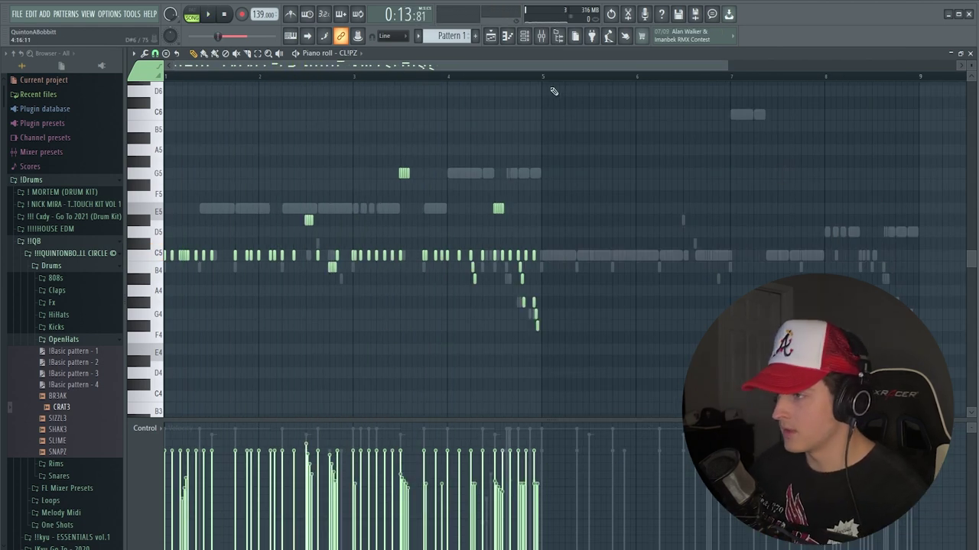
- Thin the C5 hi-hats in bar 4 and repeat the reworked first four bars of CL!PZ over bars 5 to 8
key("space")
scroll(542, 81, "up", 4)
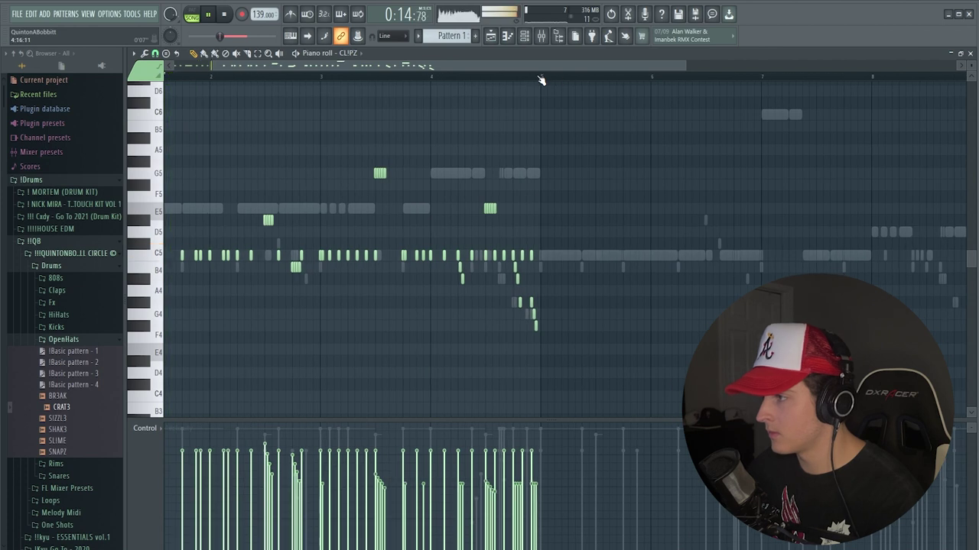
scroll(542, 81, "down", 3)
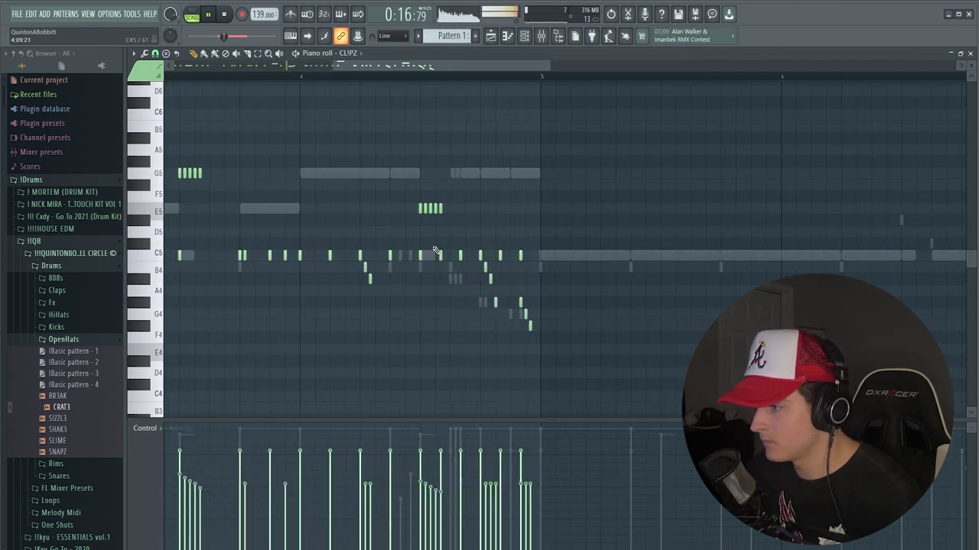
right_click(460, 257)
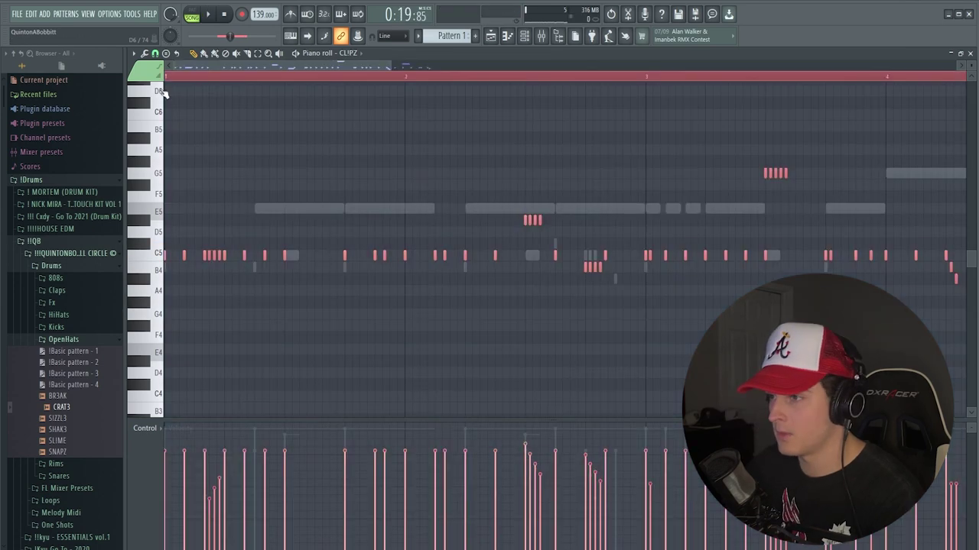
scroll(214, 79, "down", 4)
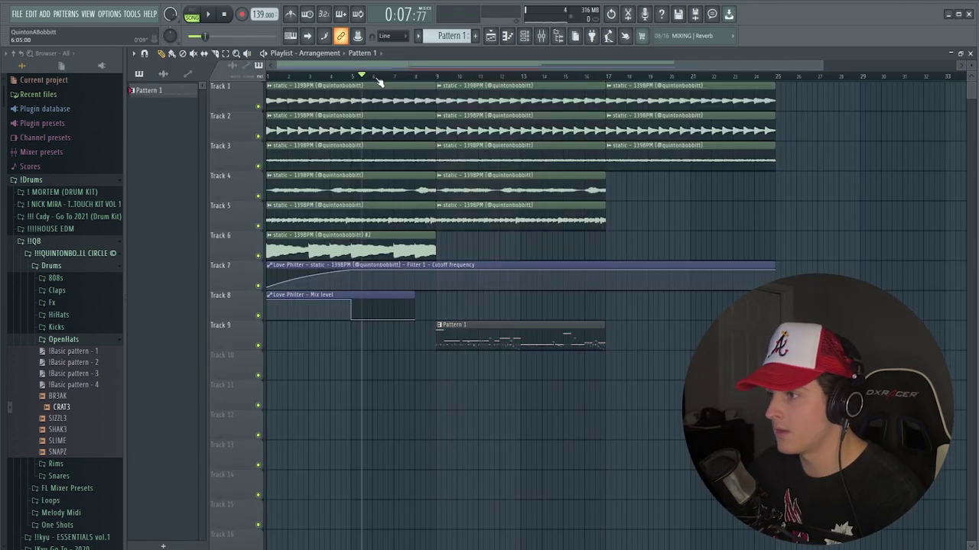
- Remove the Pattern 1 clip from the playlist and split Pattern 1 by channel into separate drum patterns
scroll(356, 79, "down", 2)
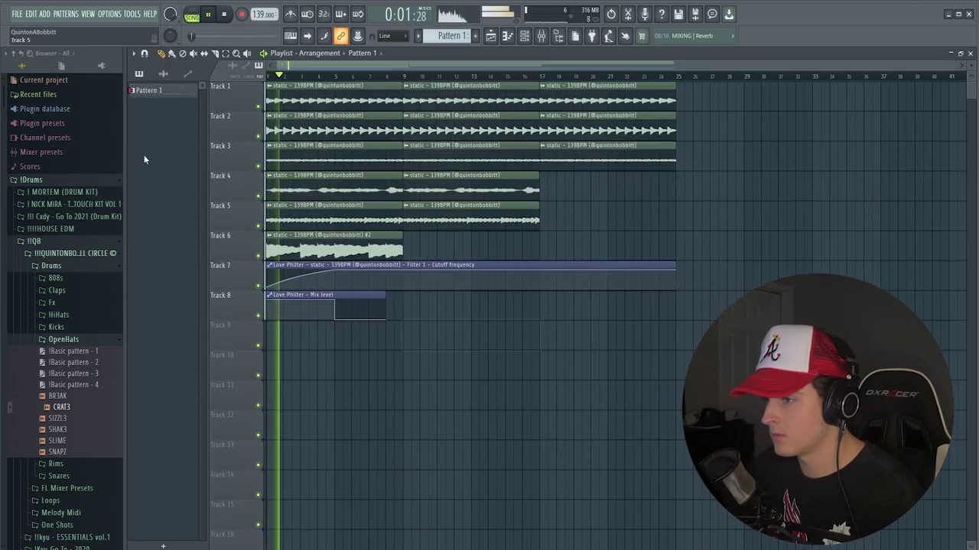
right_click(149, 91)
left_click(196, 269)
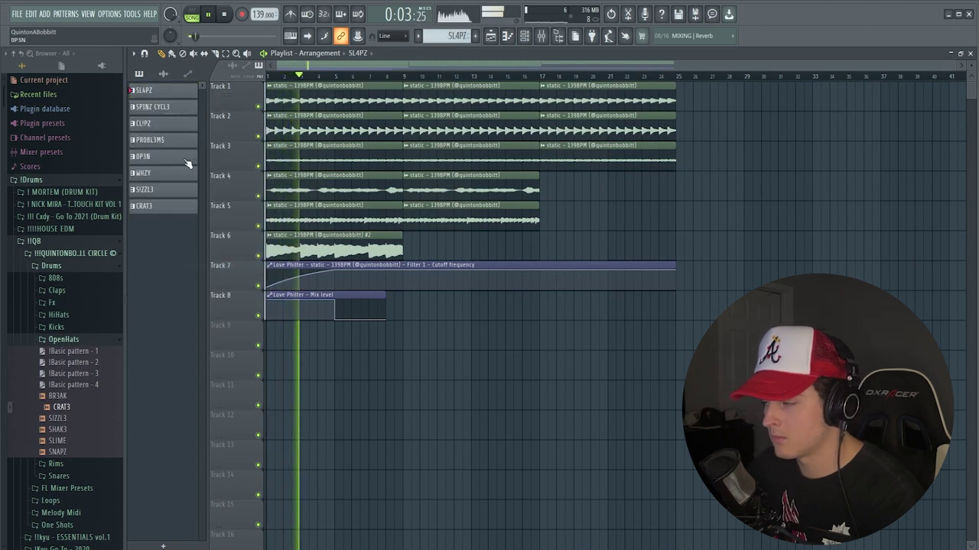
- Set the time-stretching mode of both static melody audio clips to Stretch and lower the project tempo to 137 BPM
left_click(409, 188)
left_click(410, 218)
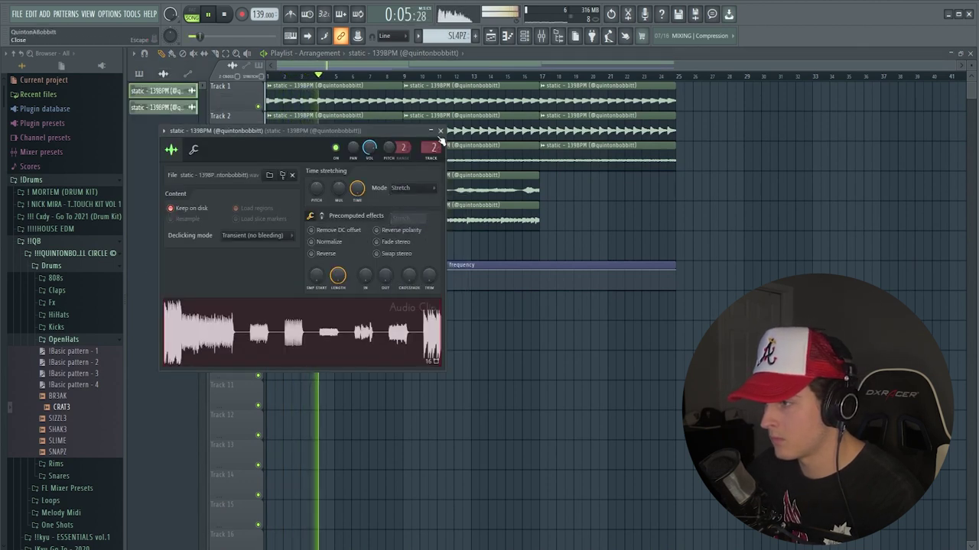
left_click(440, 131)
double_click(370, 244)
left_click(420, 202)
left_click(421, 232)
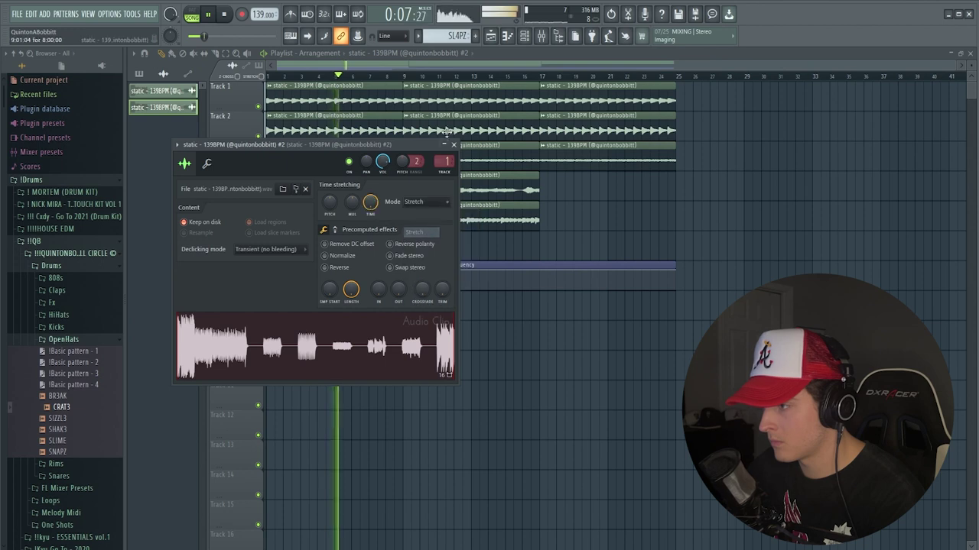
left_click(453, 145)
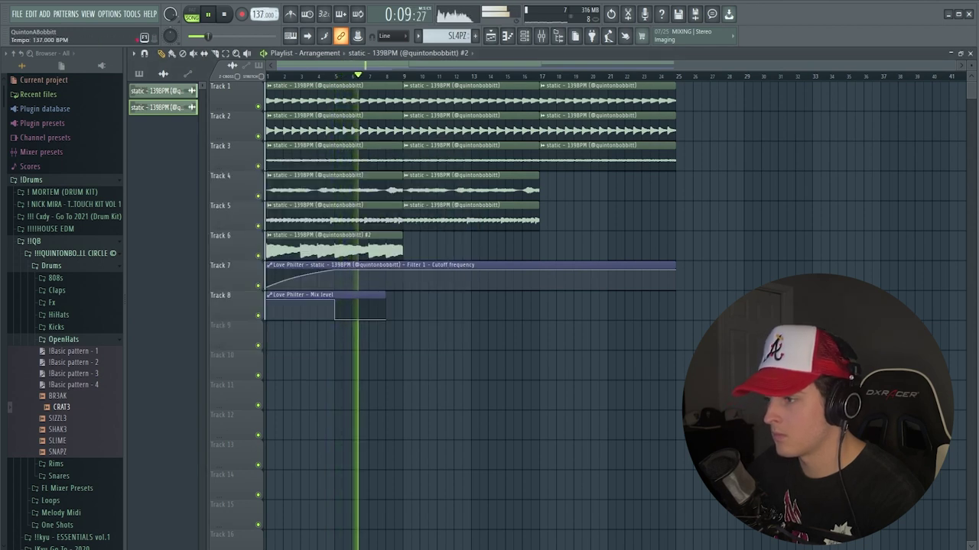
left_click_drag(262, 15, 263, 21)
left_click(502, 310)
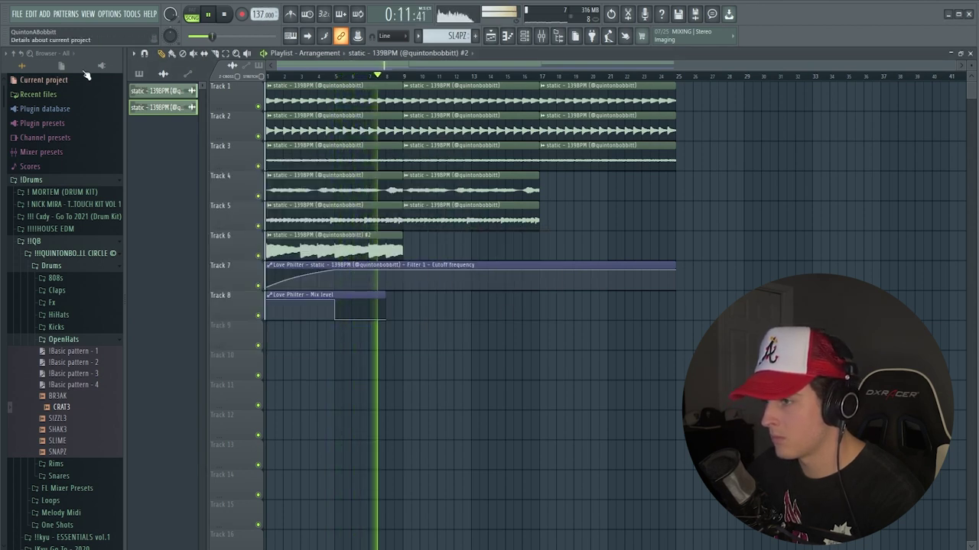
- Place the eight split drum patterns on Tracks 8 to 15 from bar 9 to 17, repeating WHZY after four bars
left_click(139, 74)
left_click_drag(163, 95, 407, 316)
left_click_drag(491, 464, 462, 452)
key("ctrl+b")
left_click_drag(548, 537, 539, 479)
left_click(605, 477)
- Duplicate the clips on Tracks 9 to 15 across bars 17 to 25 and trim the first CL!PZ clip about half a bar short
left_click_drag(584, 528, 406, 289)
scroll(452, 285, "down", 1)
key("ctrl+b")
left_click_drag(538, 344, 526, 347)
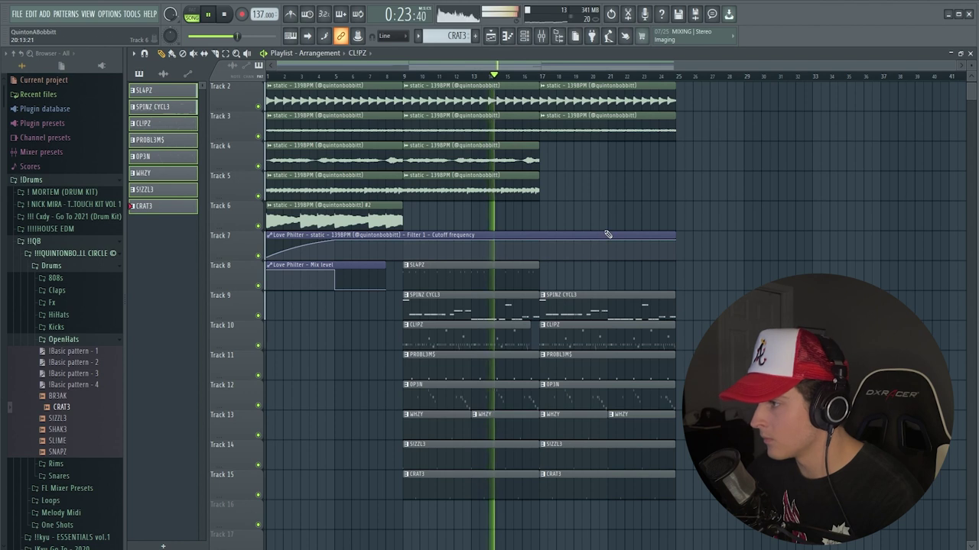
- Add a point at bar 17 to the Filter 1 cutoff automation and lower the curve from there to bar 25
right_click(547, 244)
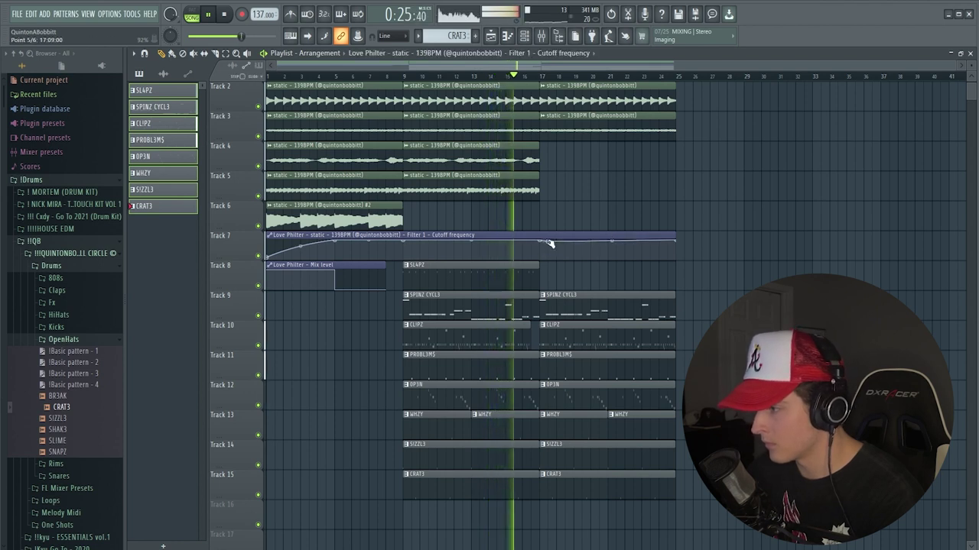
left_click_drag(549, 243, 539, 262)
left_click_drag(668, 242, 678, 270)
- Duplicate the melody audio clips on Tracks 4 and 5 across bars 17 to 25
left_click_drag(572, 200, 523, 145)
key("ctrl+b")
left_click(717, 211)
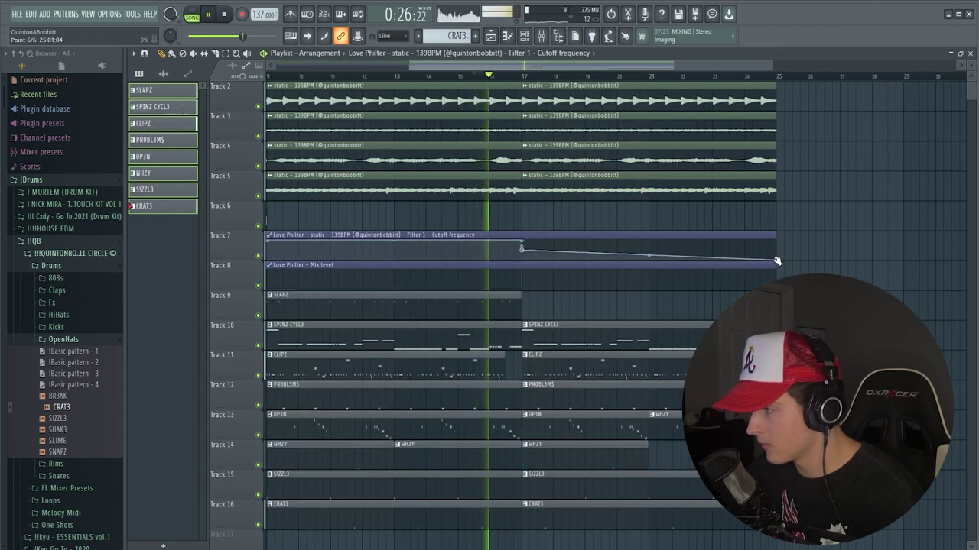
- Level the lowered cutoff automation between bars 17 and 25, and raise the Mix level automation at bar 17
left_click_drag(954, 258, 778, 252)
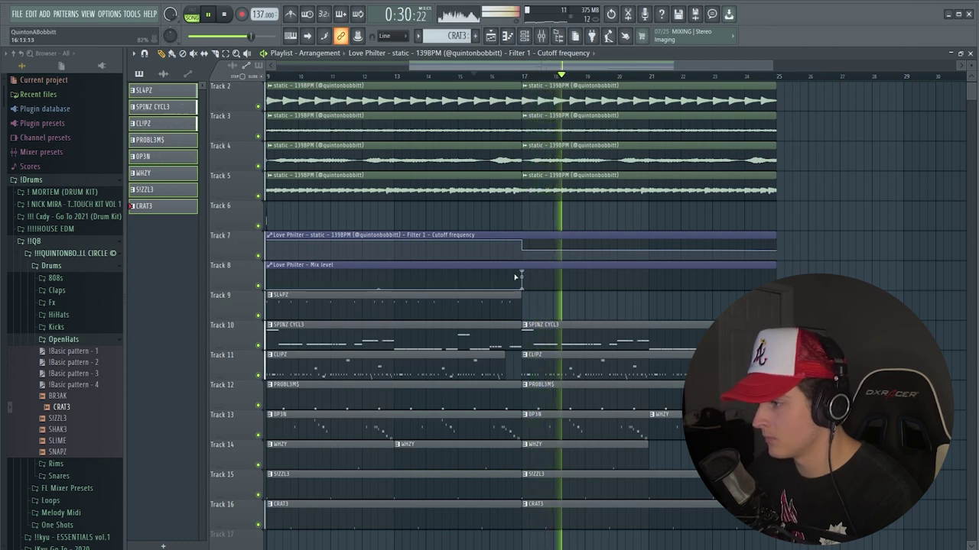
left_click_drag(523, 288, 526, 270)
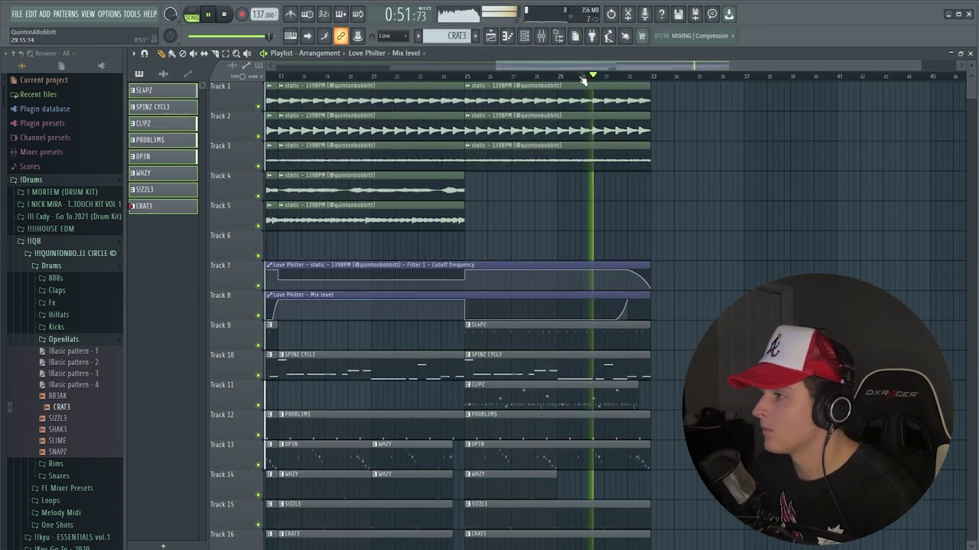
- Duplicate the whole 32-bar arrangement twice across bars 33 to 97 and play the song from the start
scroll(583, 80, "down", 2)
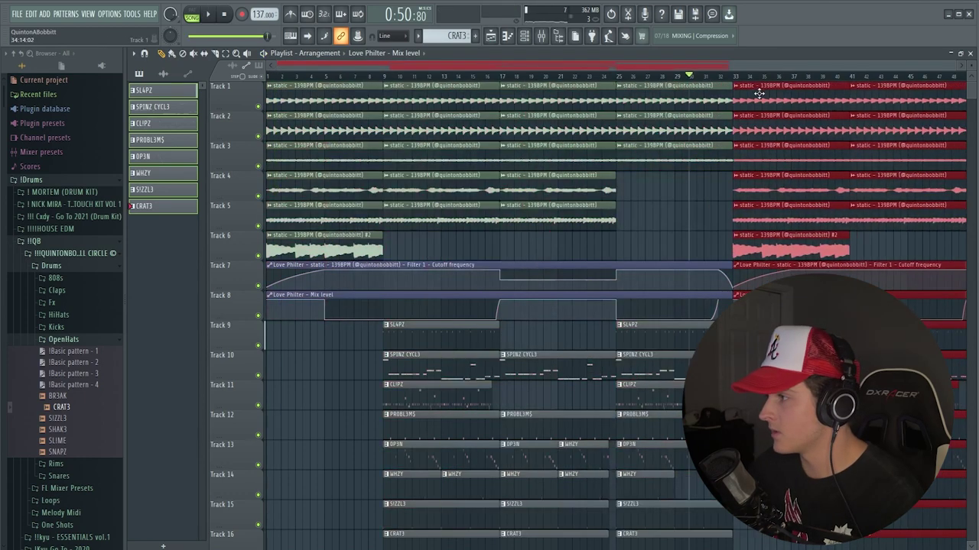
scroll(709, 80, "down", 2)
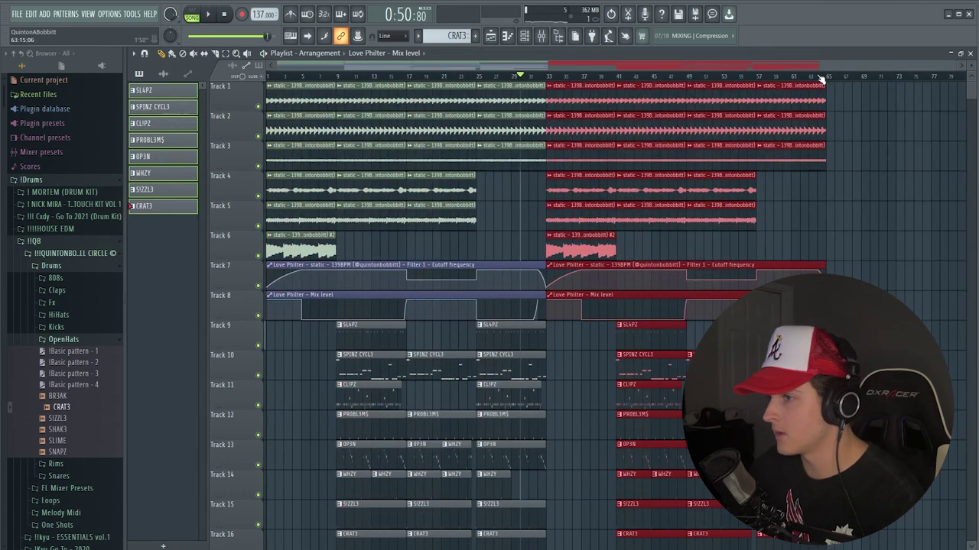
key("ctrl+b")
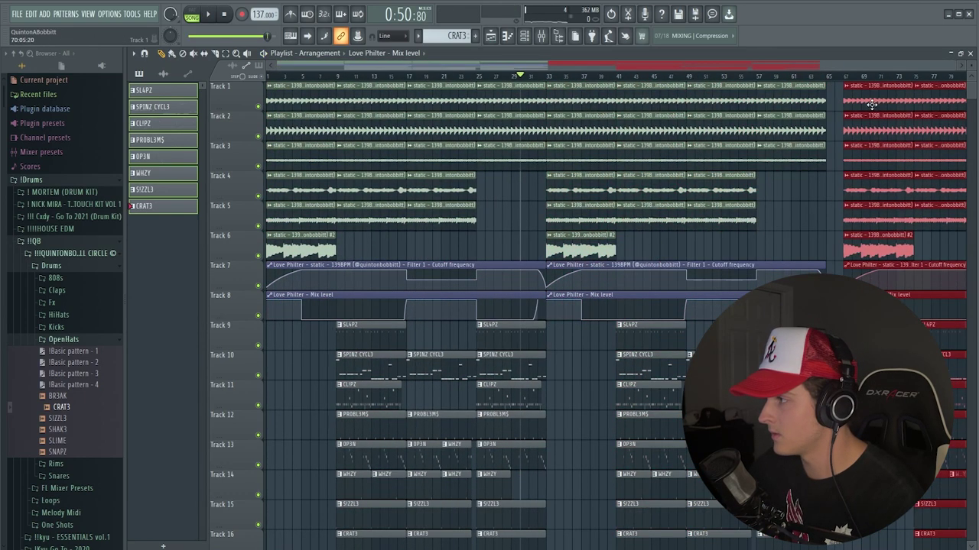
scroll(496, 80, "down", 1)
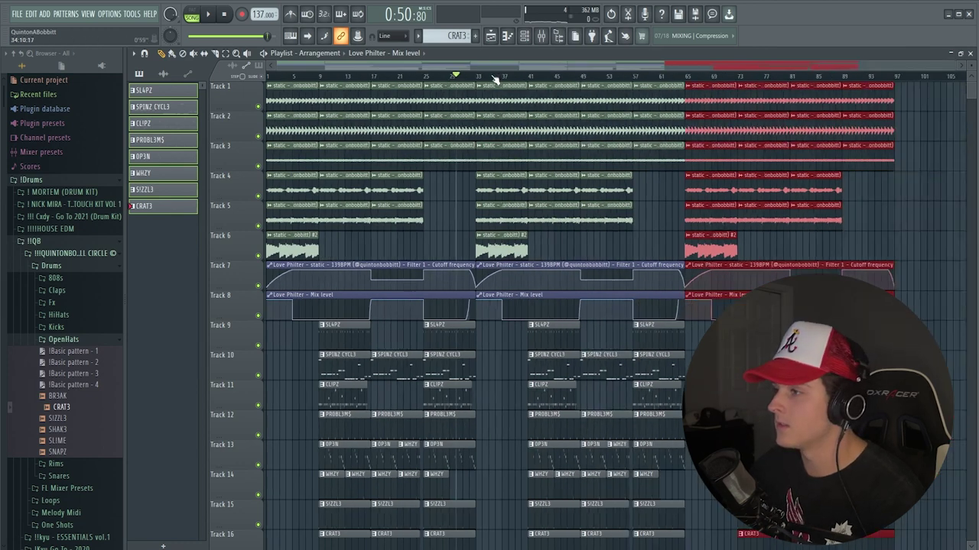
key("space")
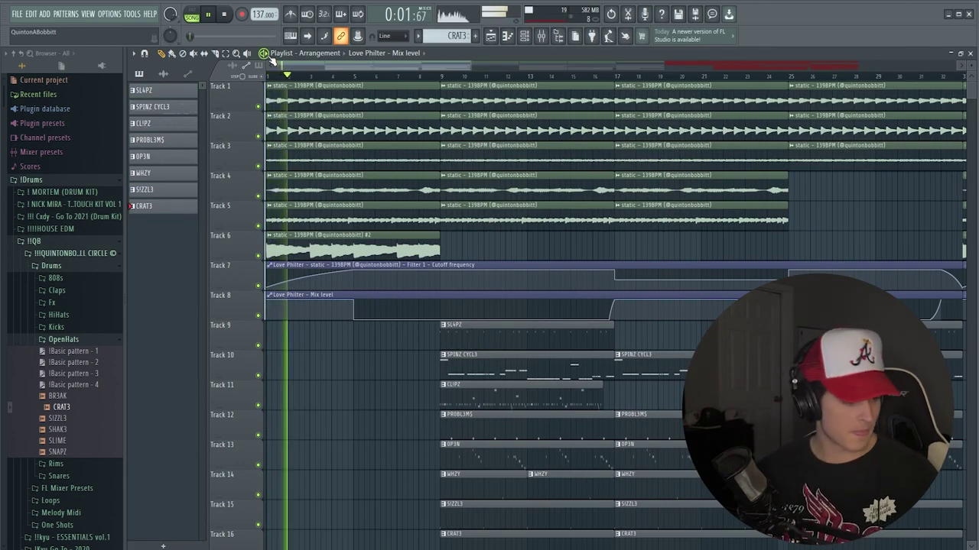